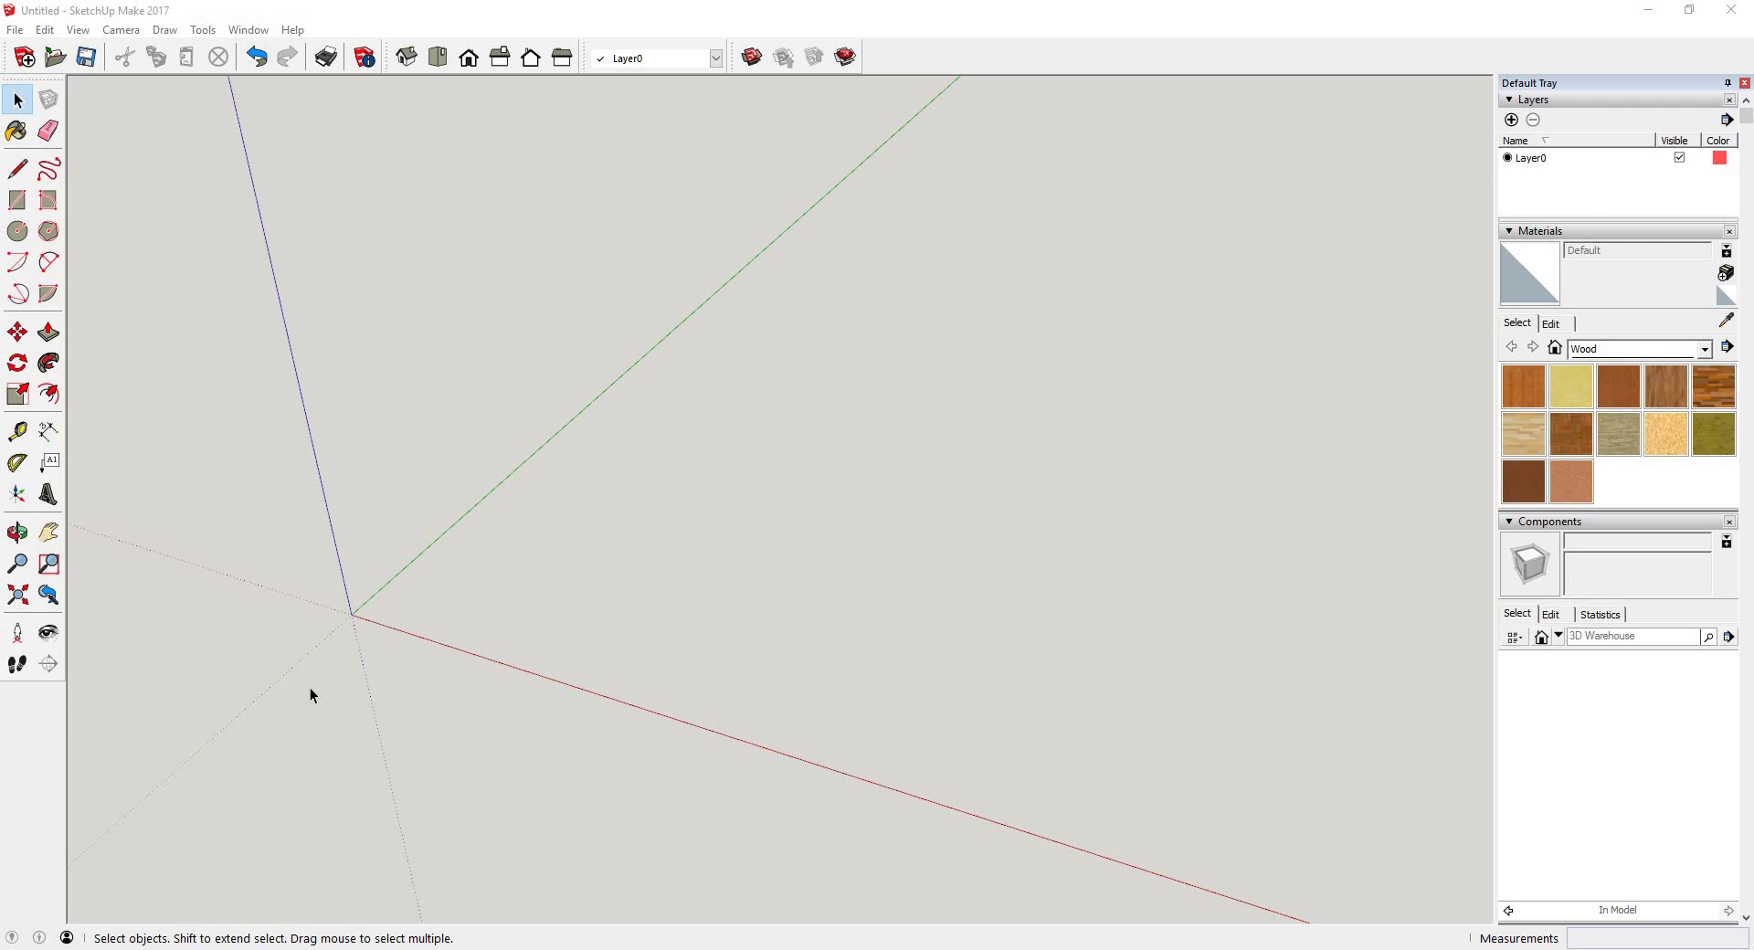
# Draw a 1000 by 300 mm rectangle on the ground plane.
pyautogui.click(18, 201)
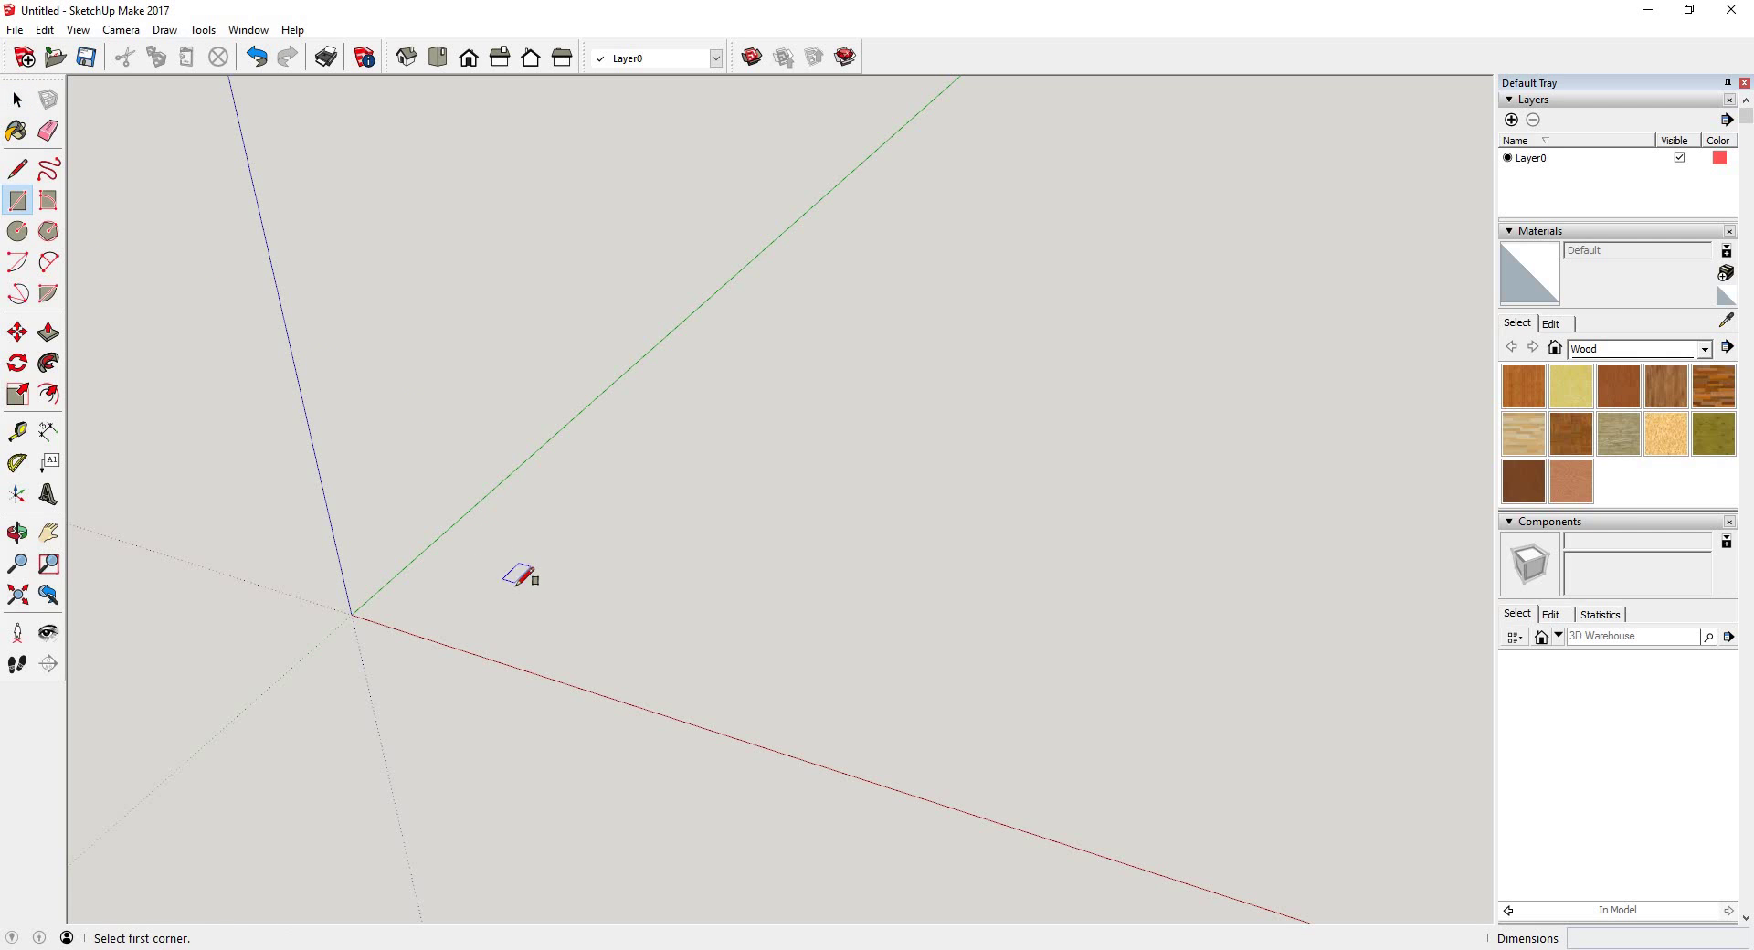
pyautogui.click(825, 603)
pyautogui.write('1000,300')
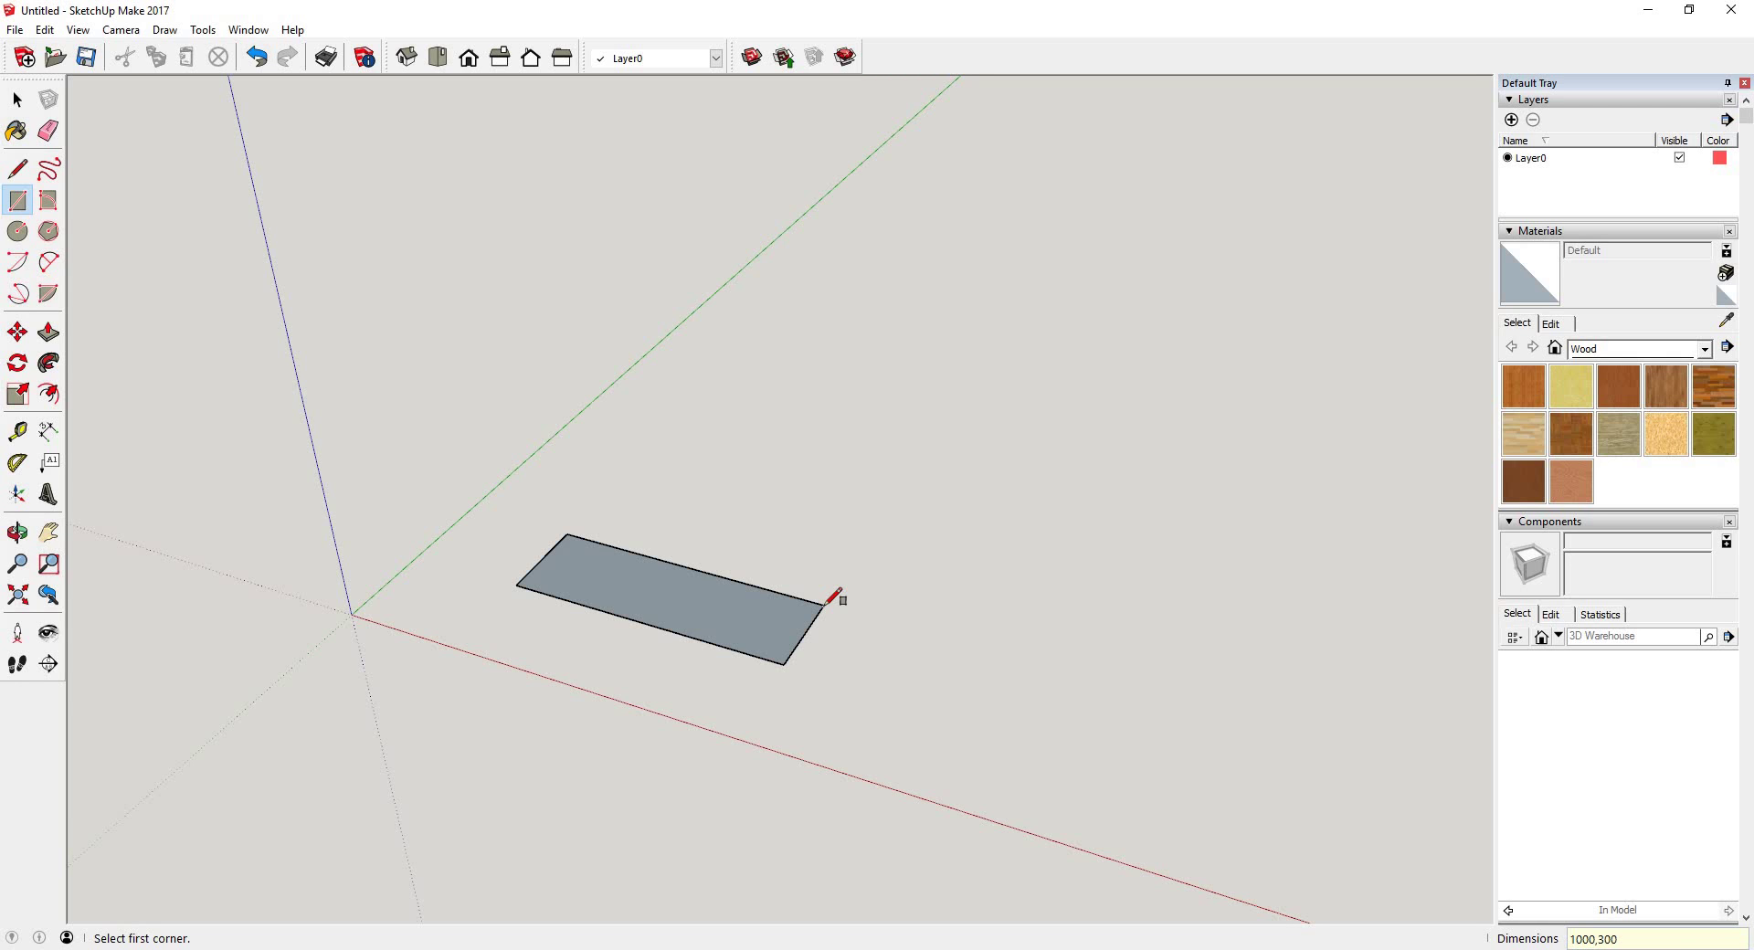
pyautogui.press('Return')
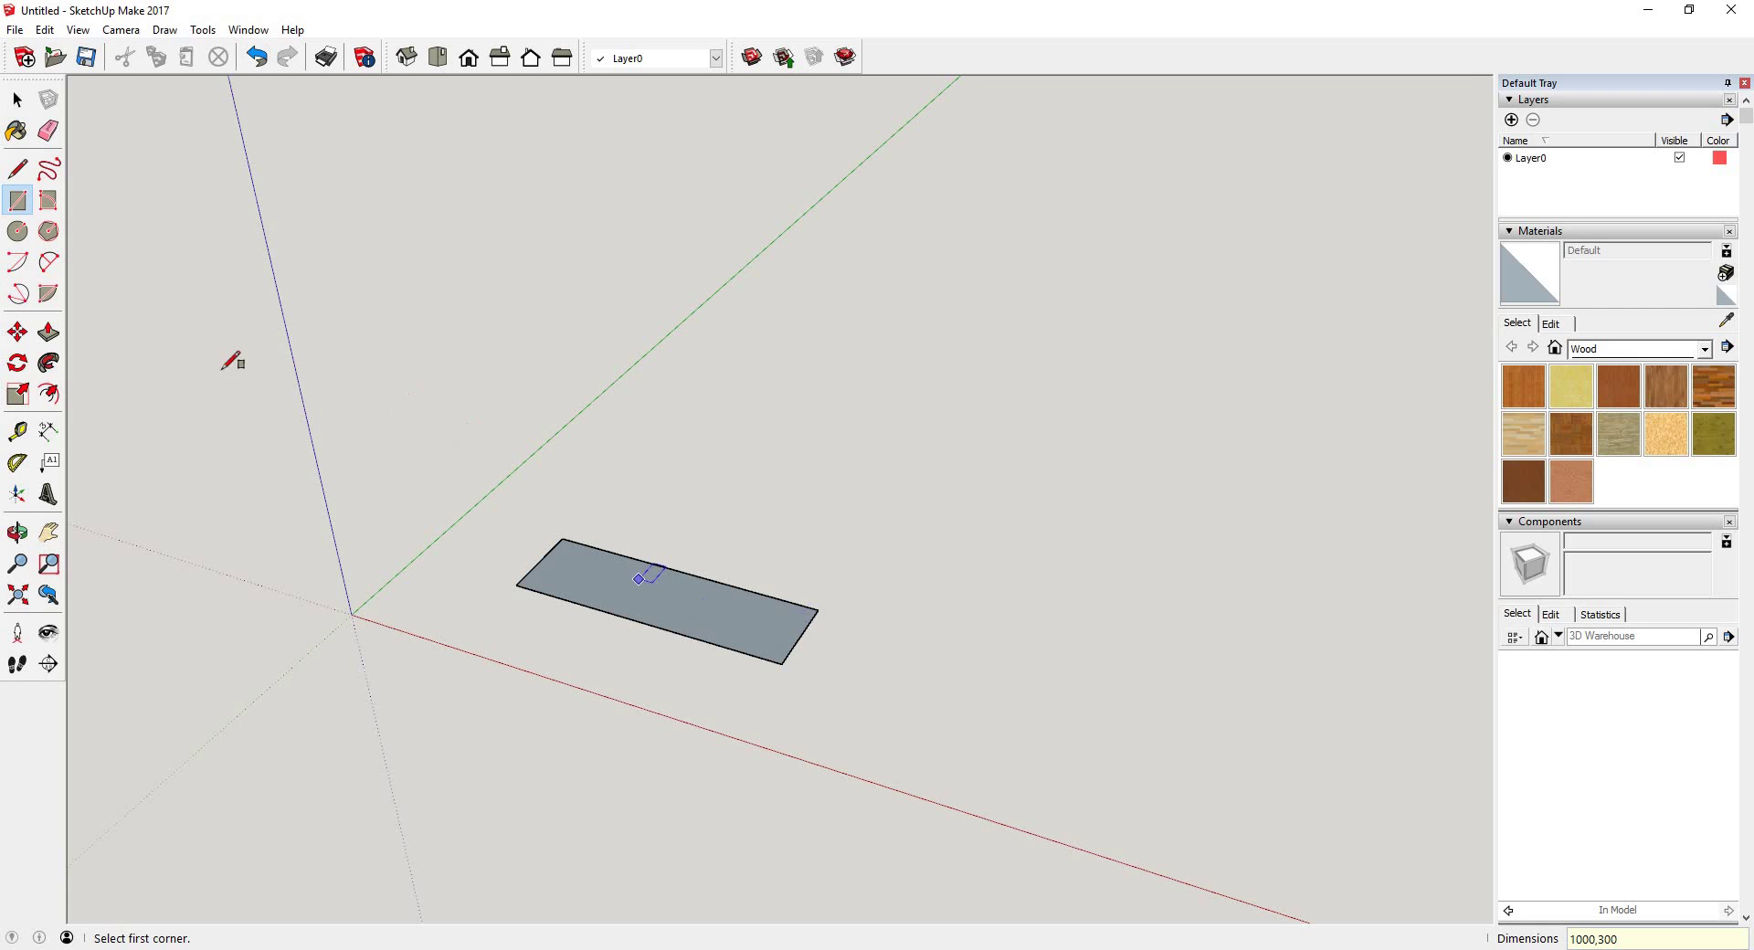
# Push/Pull the rectangle up into a 720 mm tall box.
pyautogui.click(48, 332)
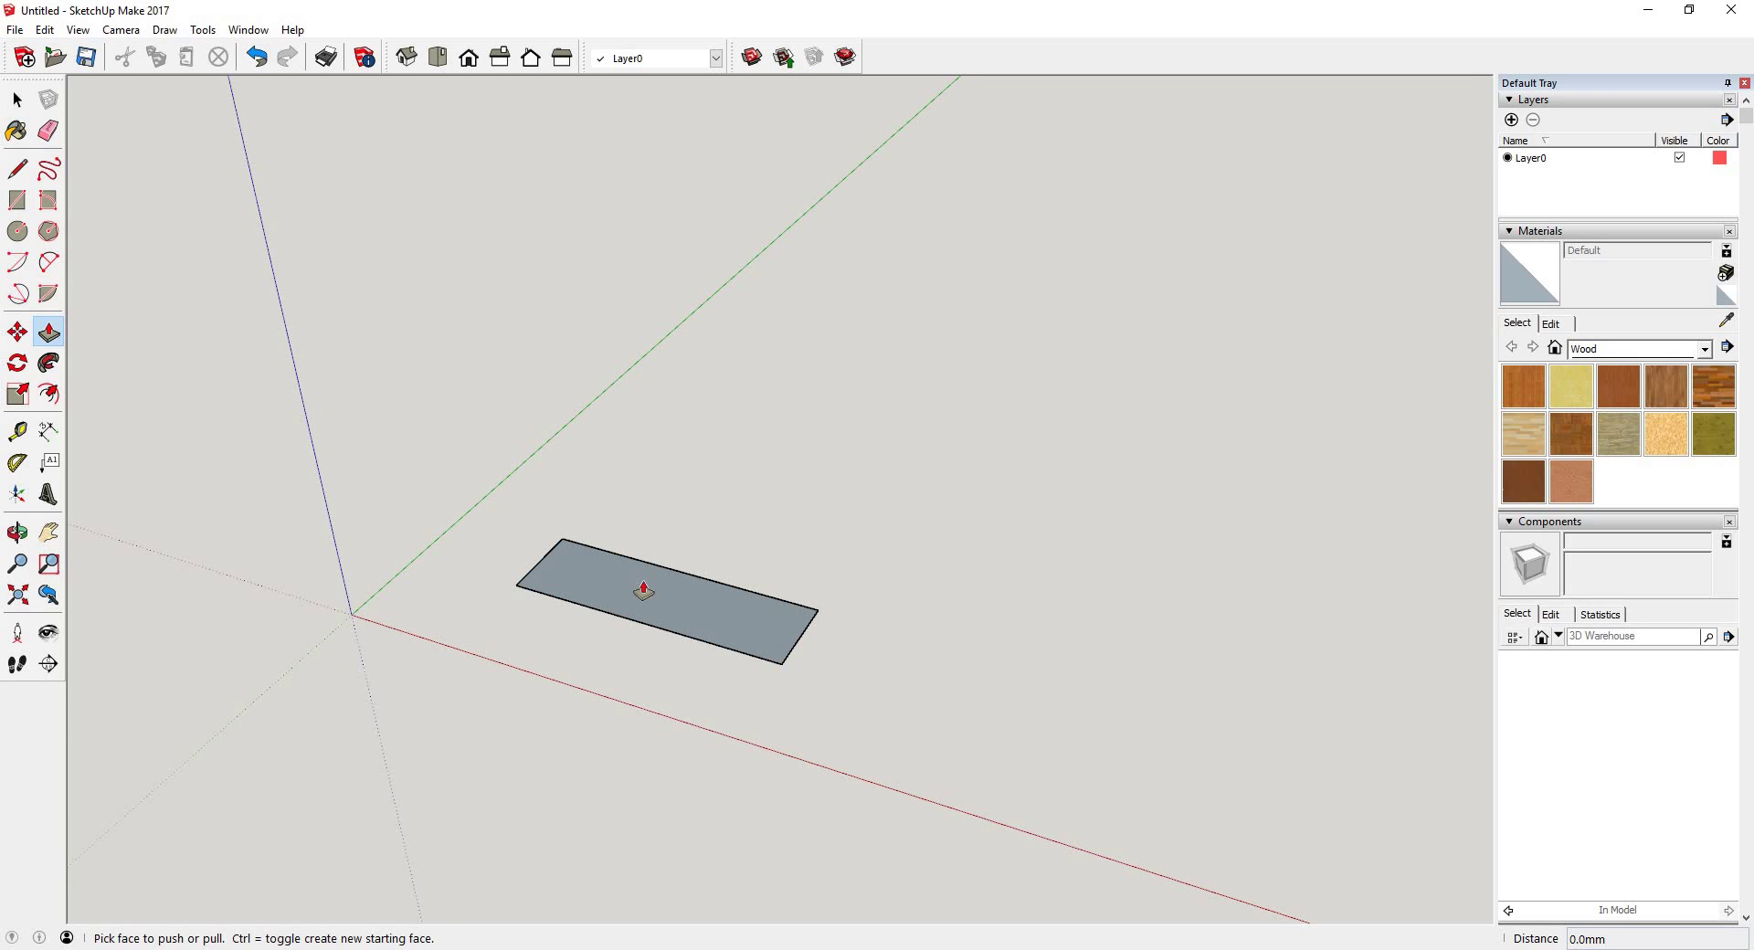
pyautogui.moveTo(644, 579); pyautogui.dragTo(637, 521)
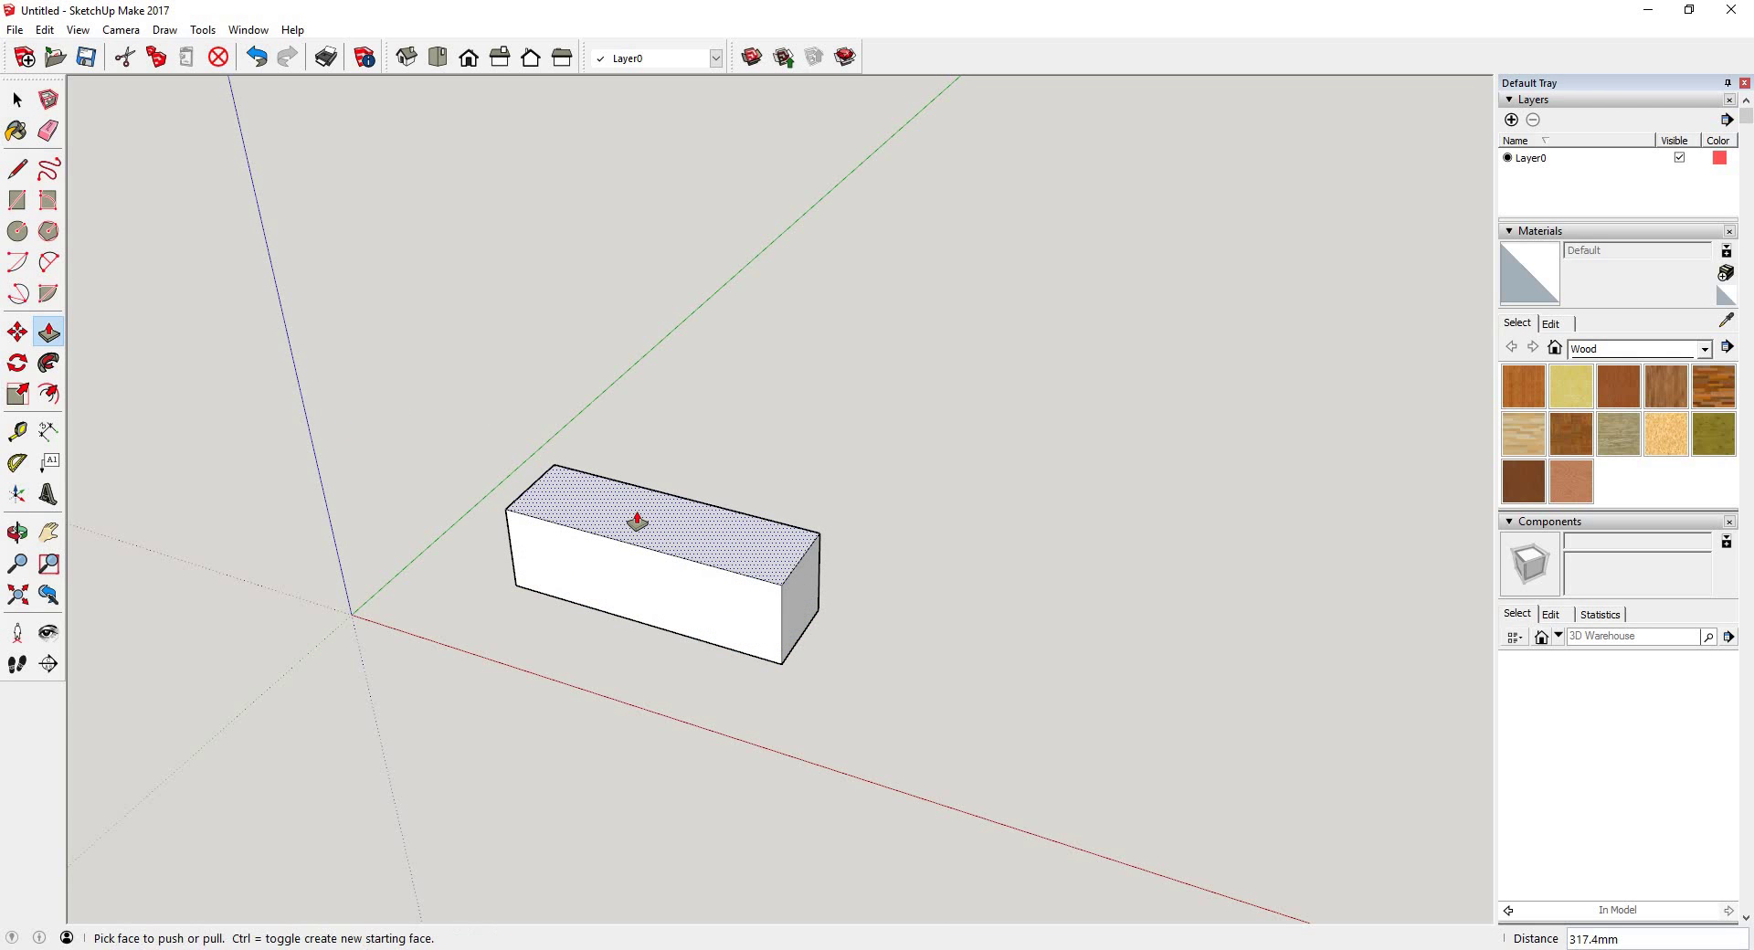
pyautogui.write('720')
pyautogui.press('Return')
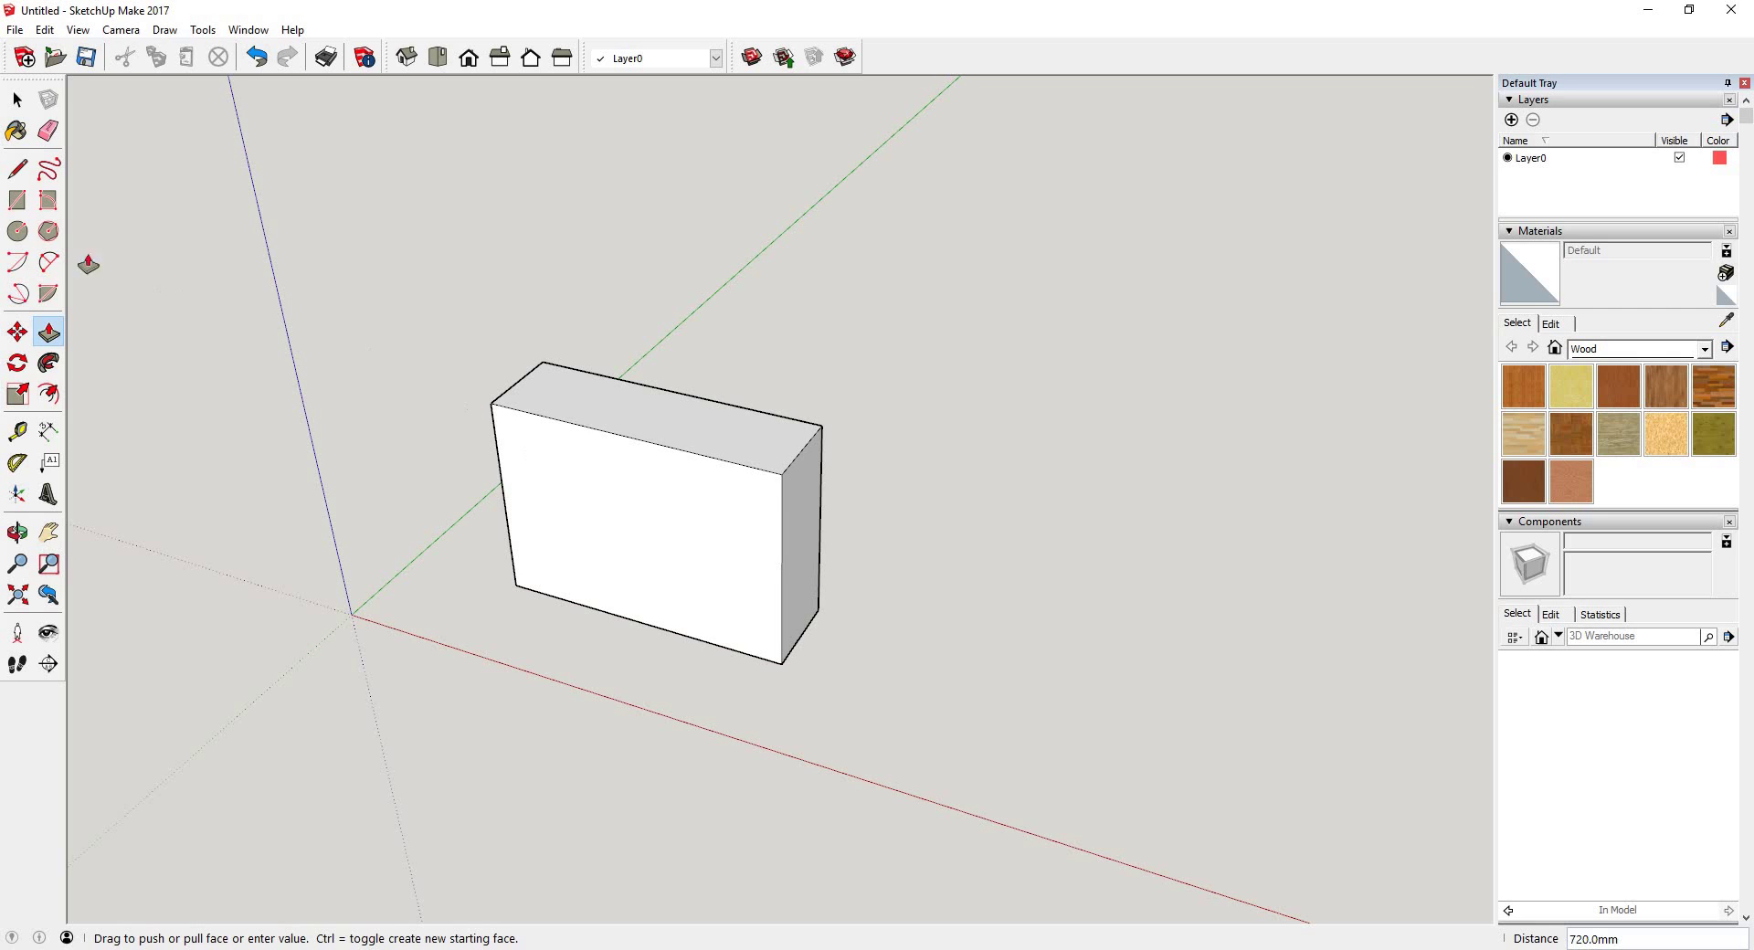
# Delete the box's front, top, right, bottom and left faces, leaving only edges.
pyautogui.click(17, 99)
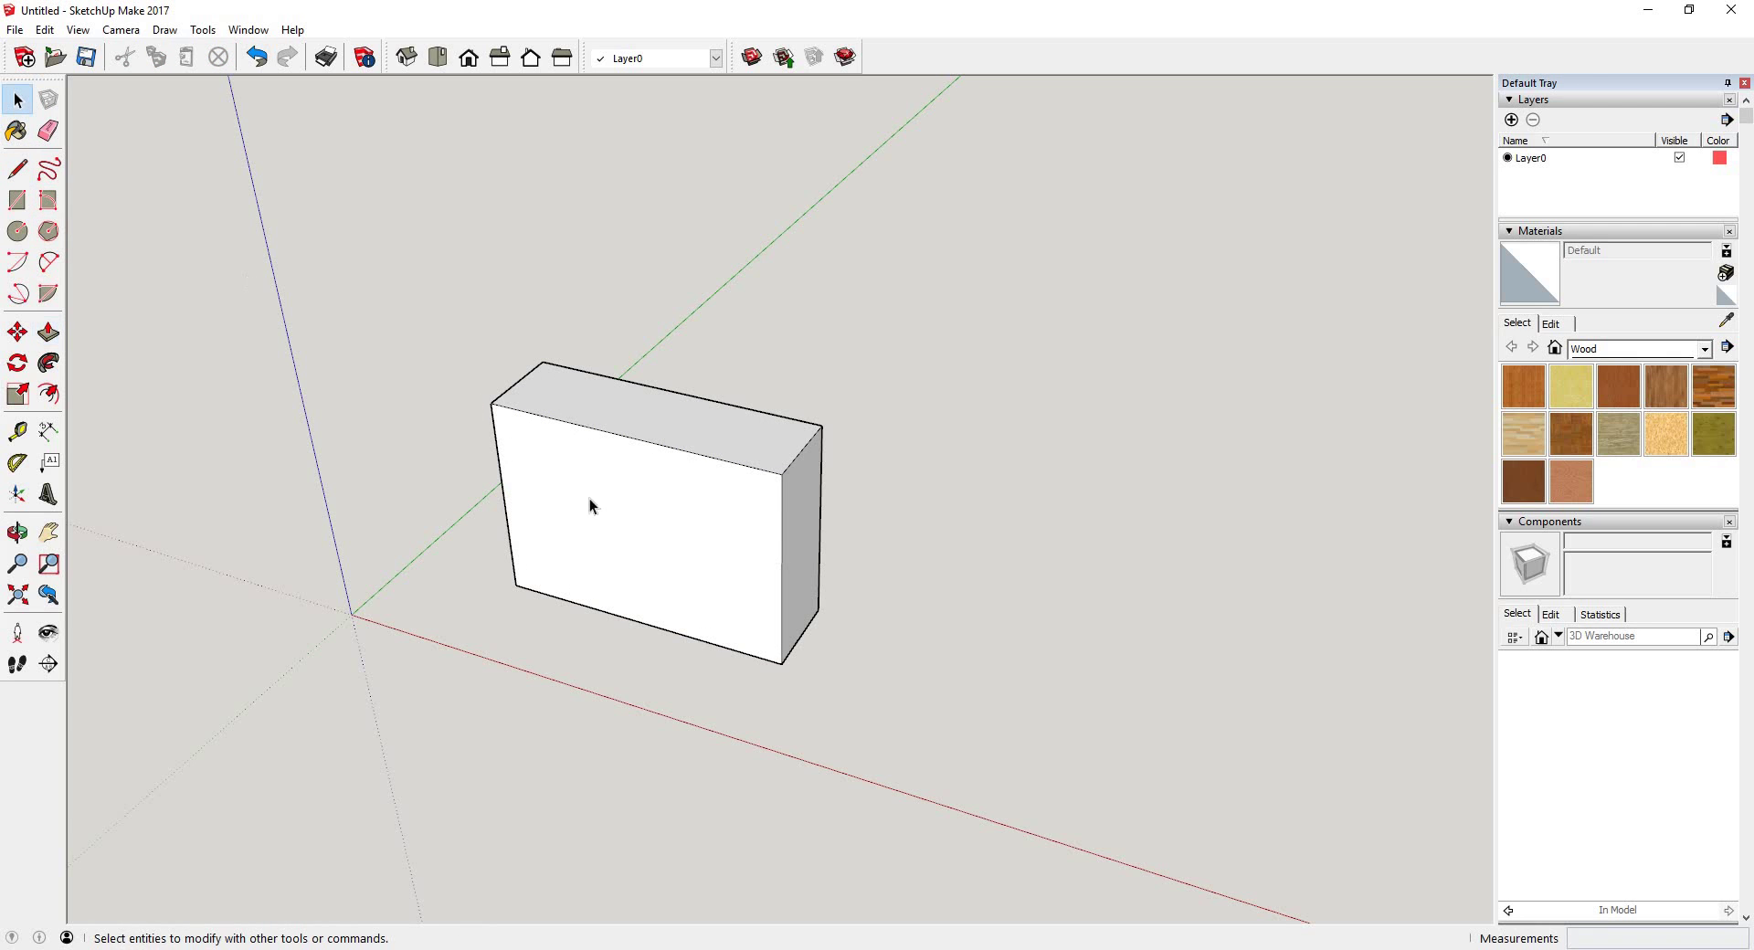
pyautogui.click(660, 529)
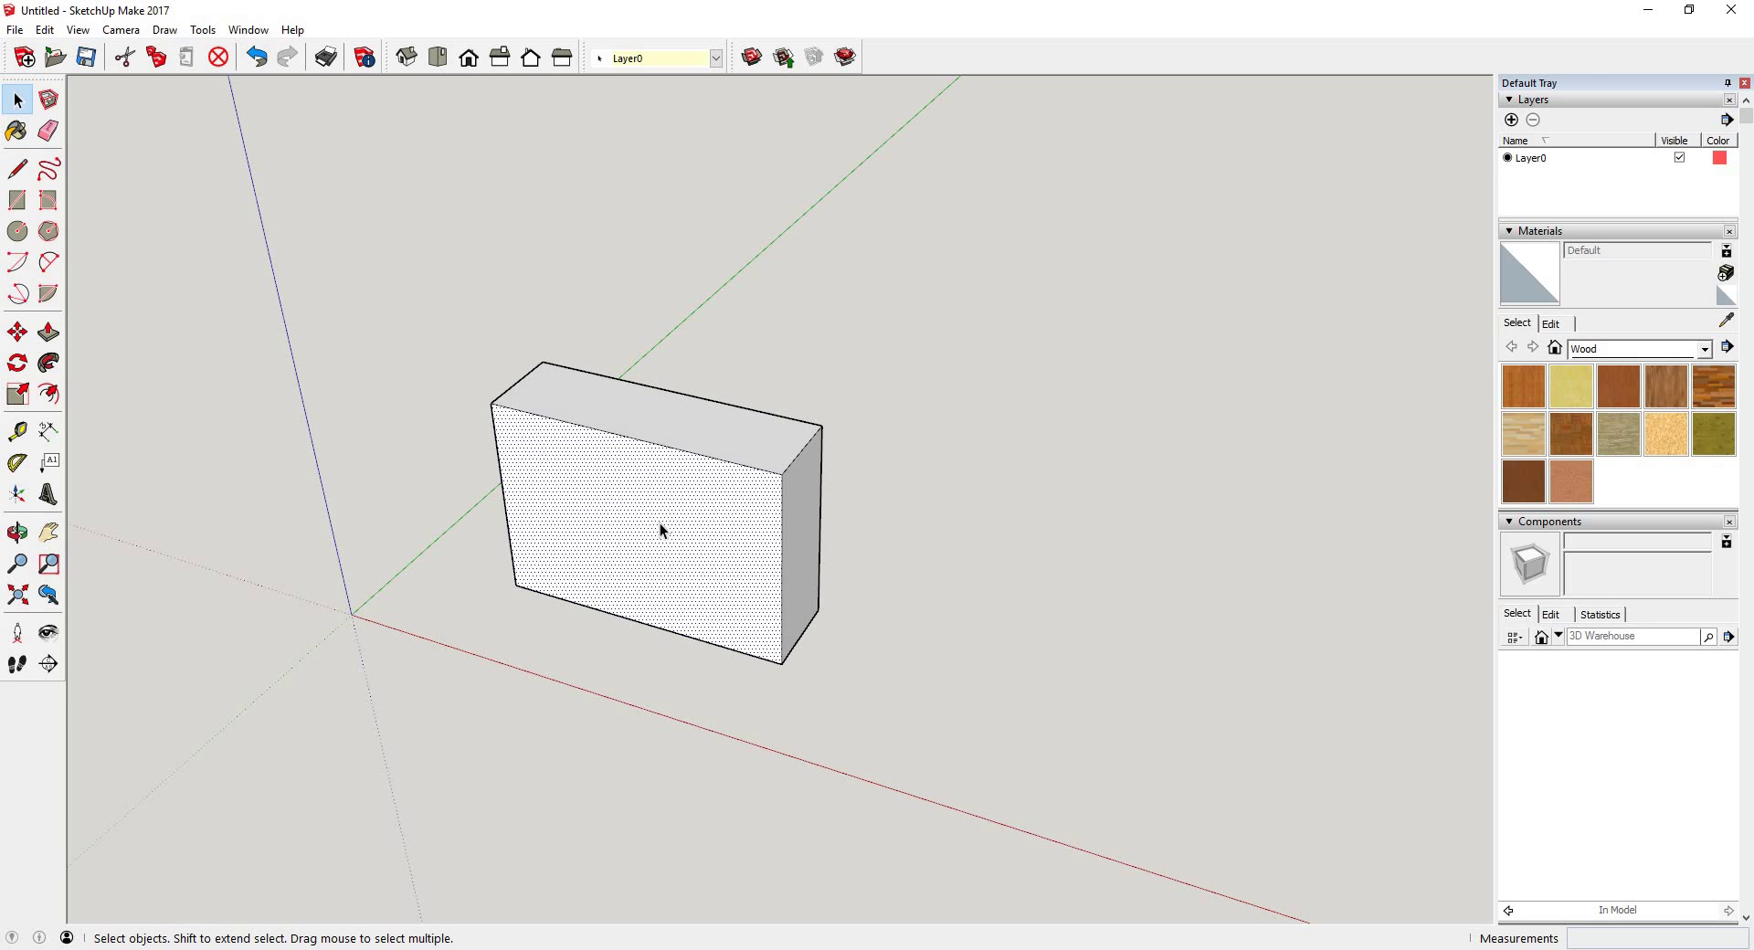
pyautogui.press('Delete')
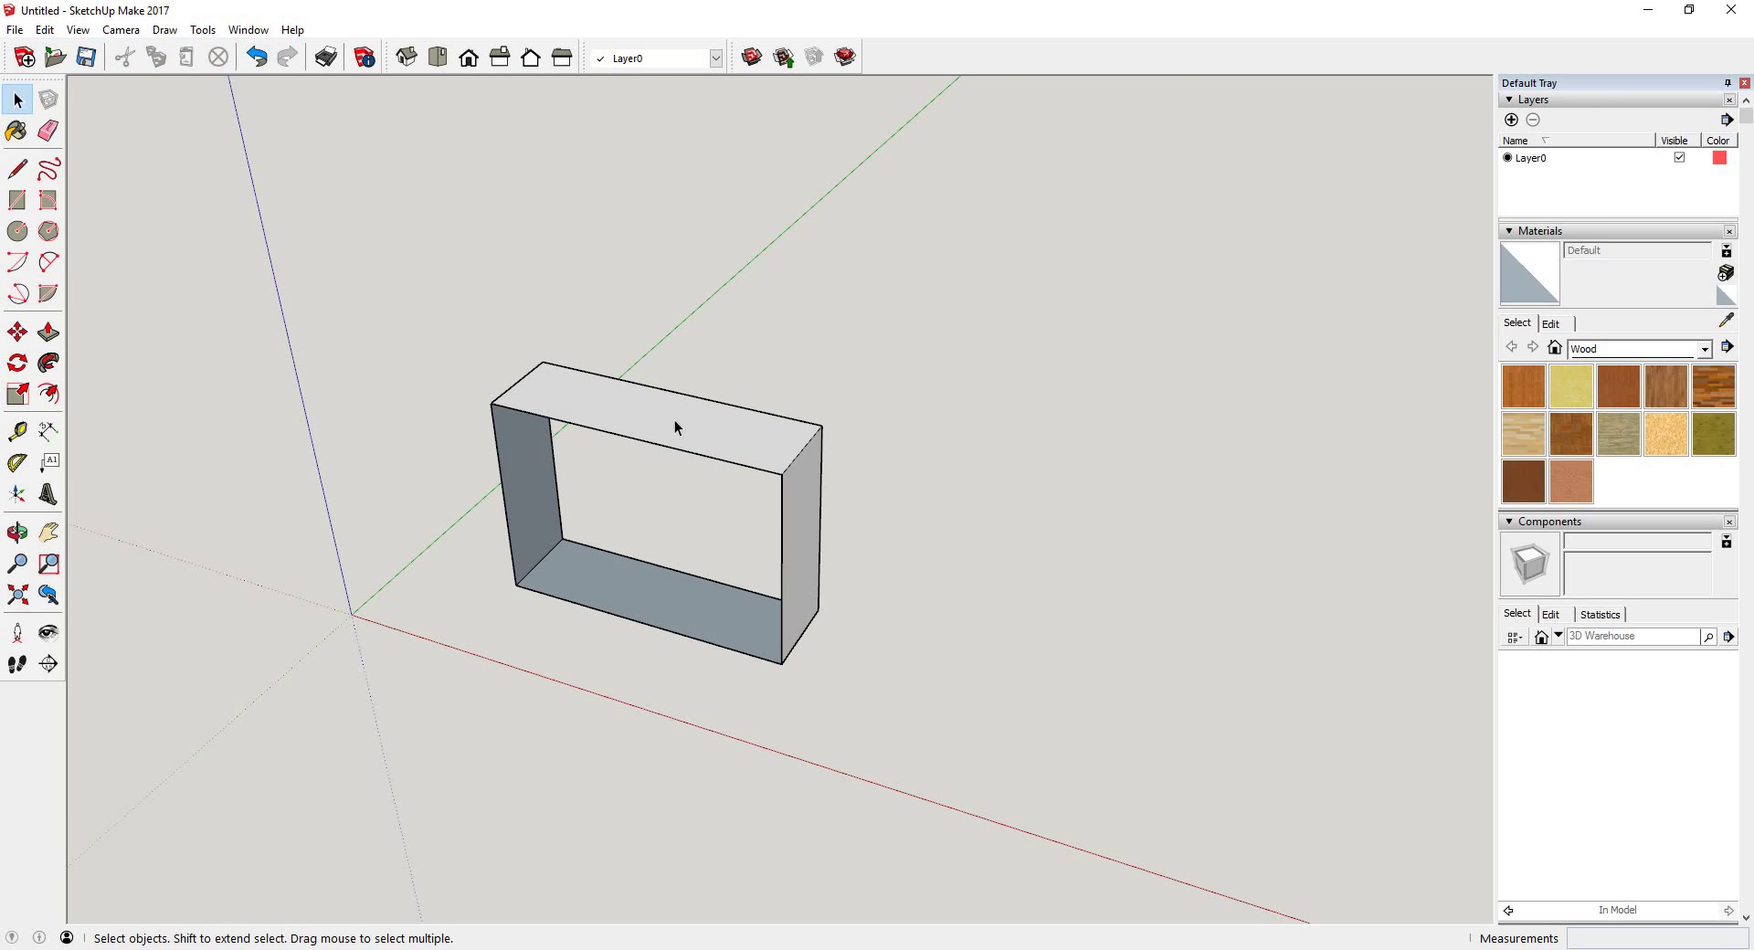
pyautogui.click(677, 419)
pyautogui.press('Delete')
pyautogui.click(810, 508)
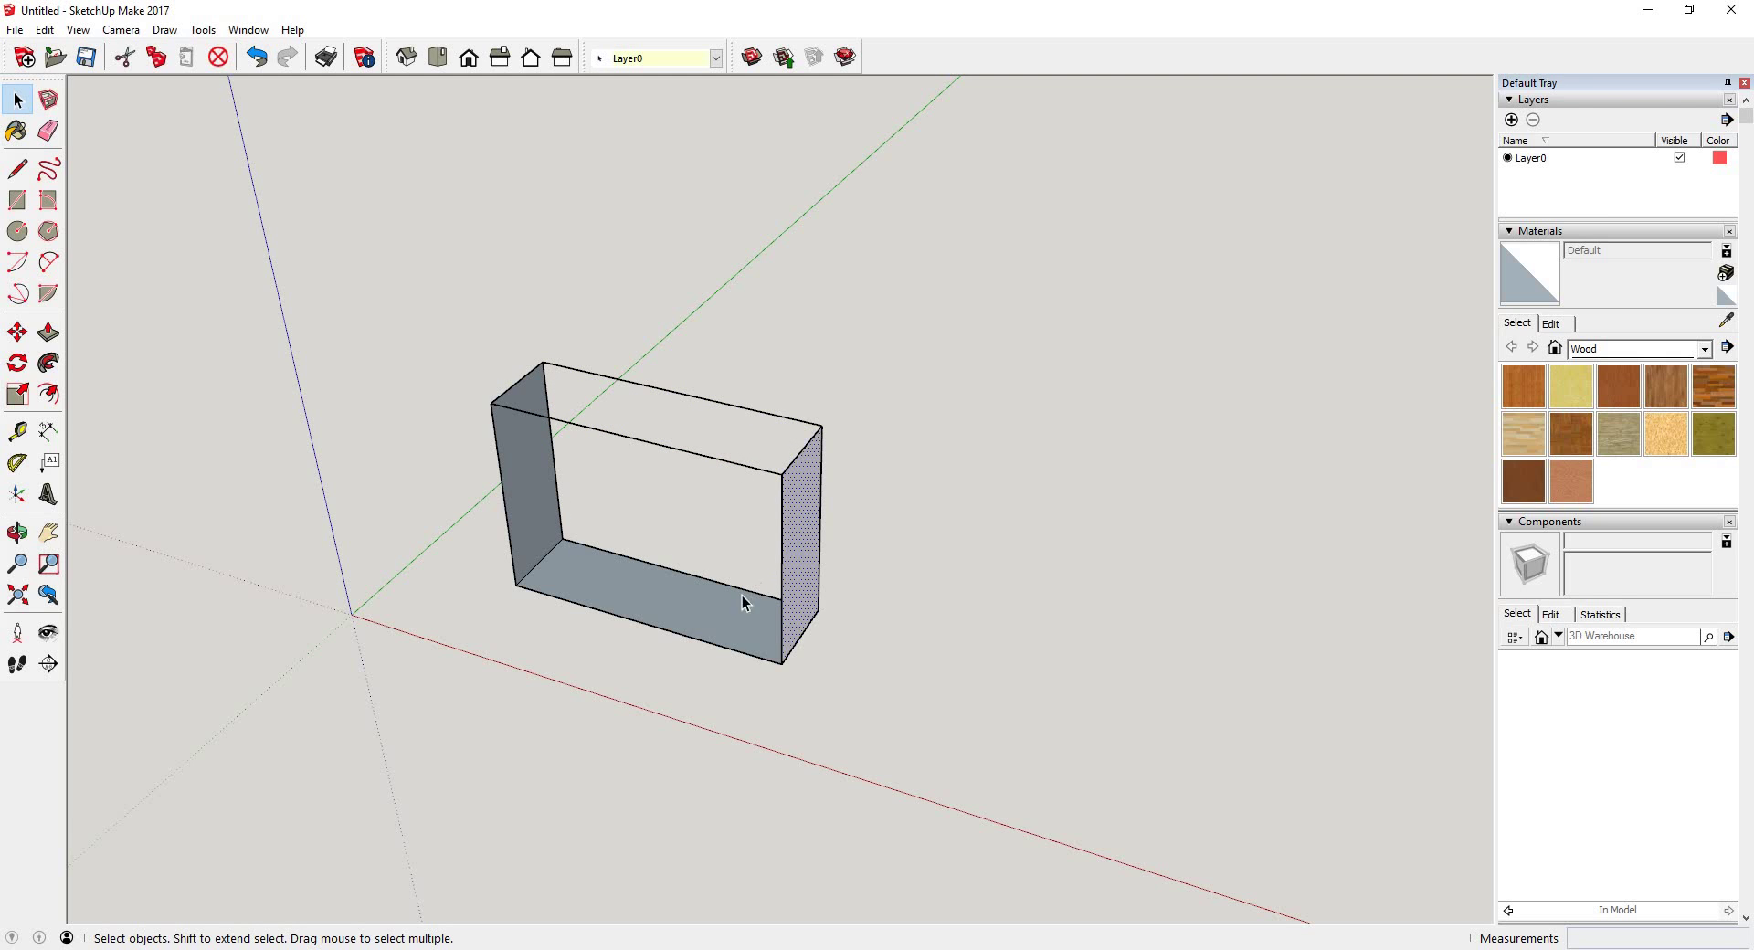
pyautogui.press('Delete')
pyautogui.click(621, 561)
pyautogui.press('Delete')
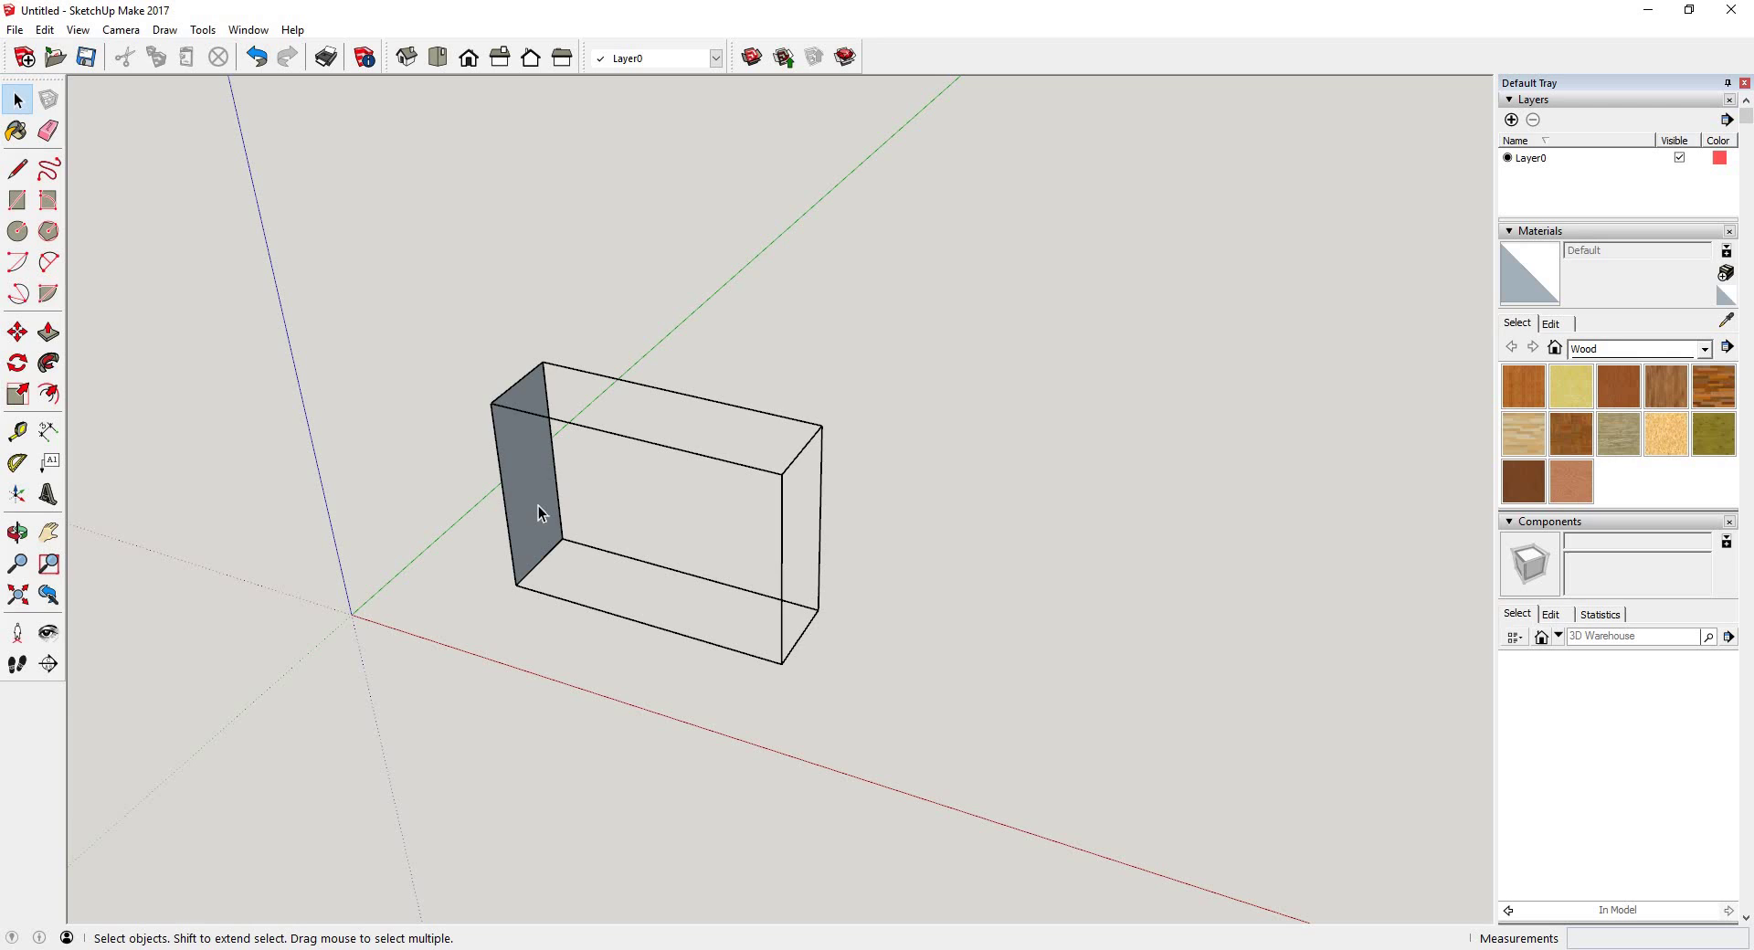
pyautogui.click(539, 508)
pyautogui.press('Delete')
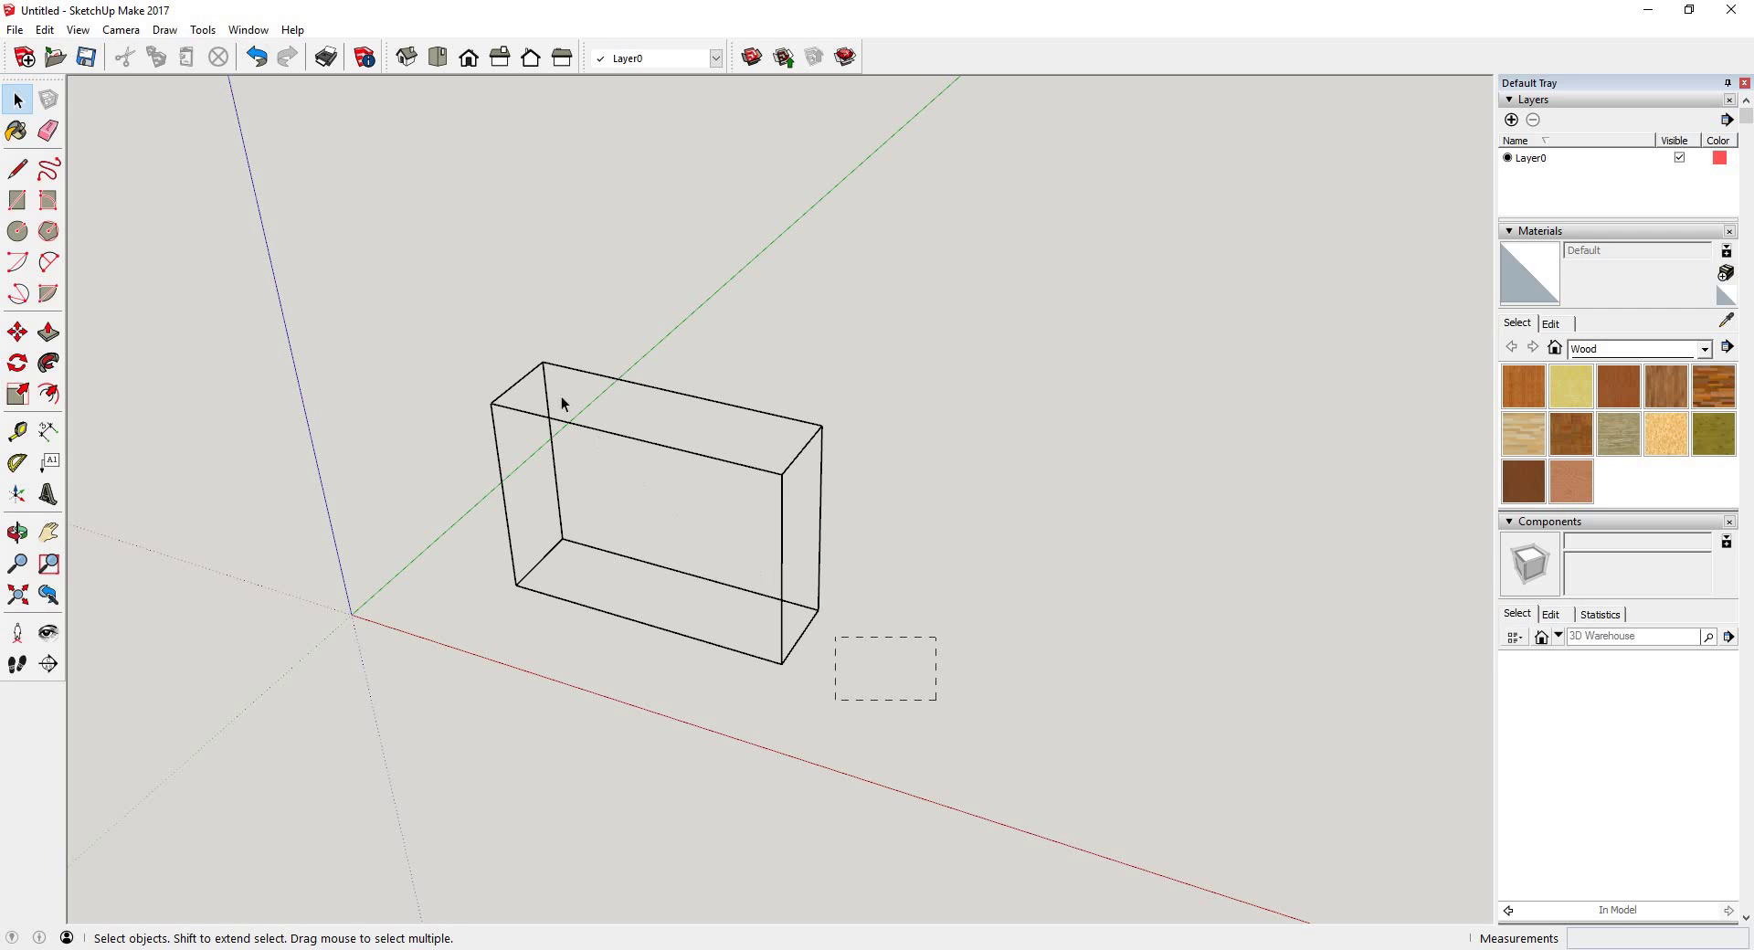
# Group all the frame edges and lock the group.
pyautogui.moveTo(444, 314); pyautogui.dragTo(444, 315)
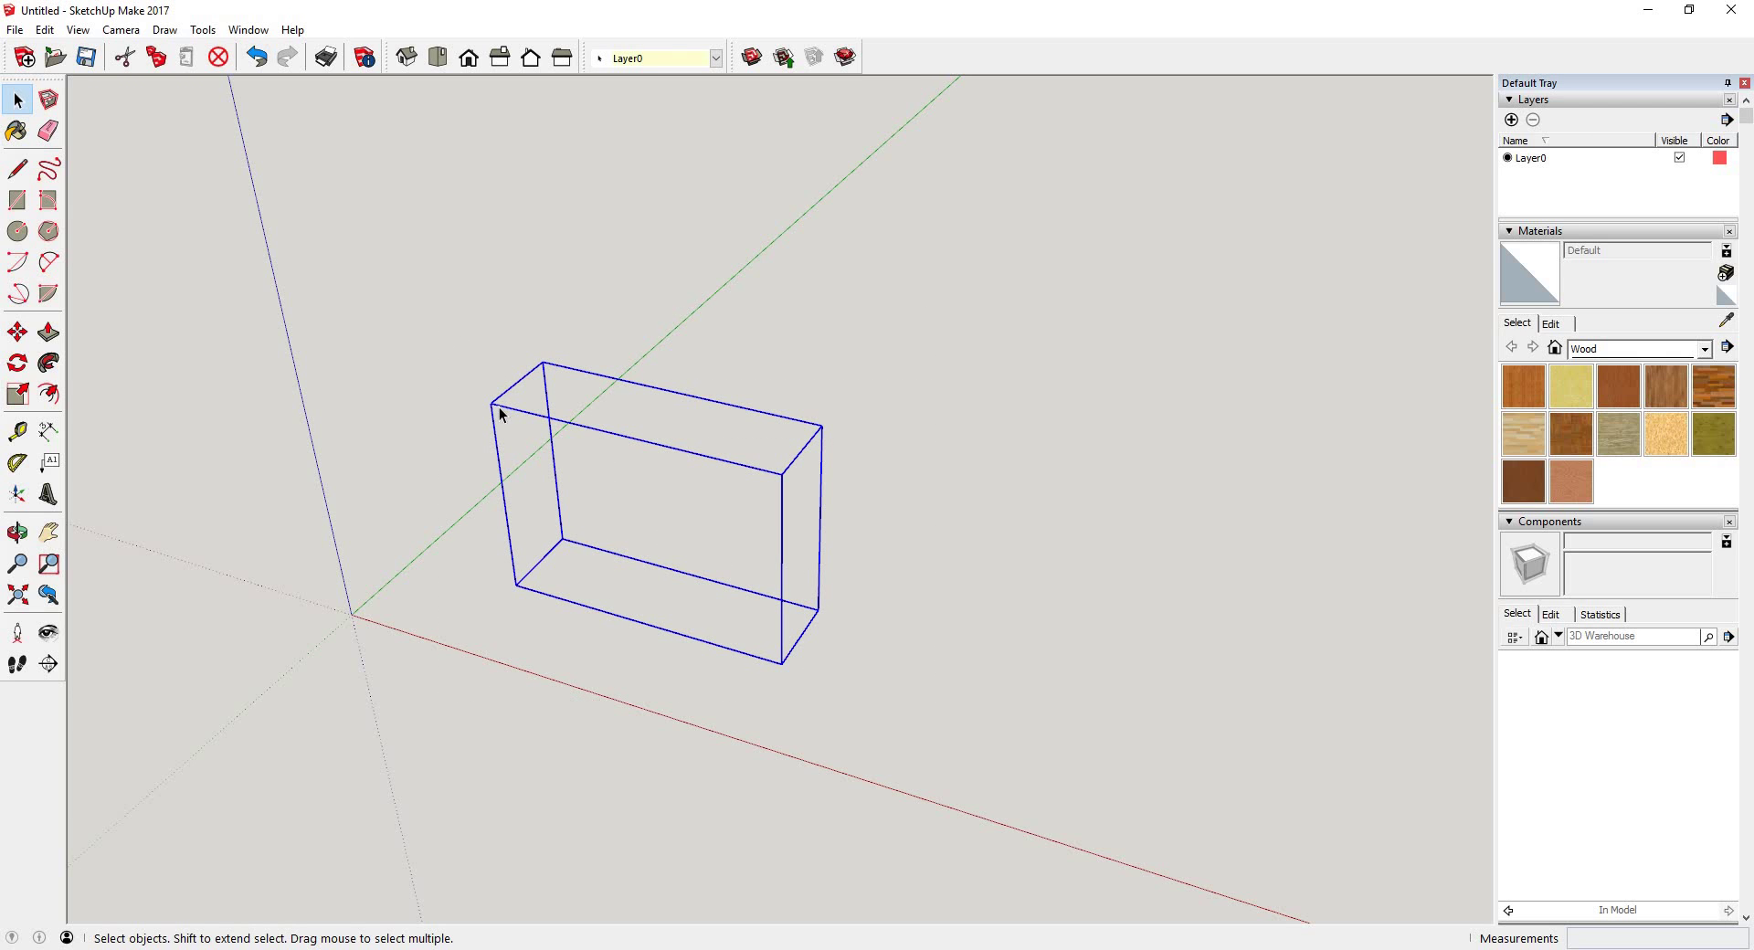
pyautogui.rightClick(500, 407)
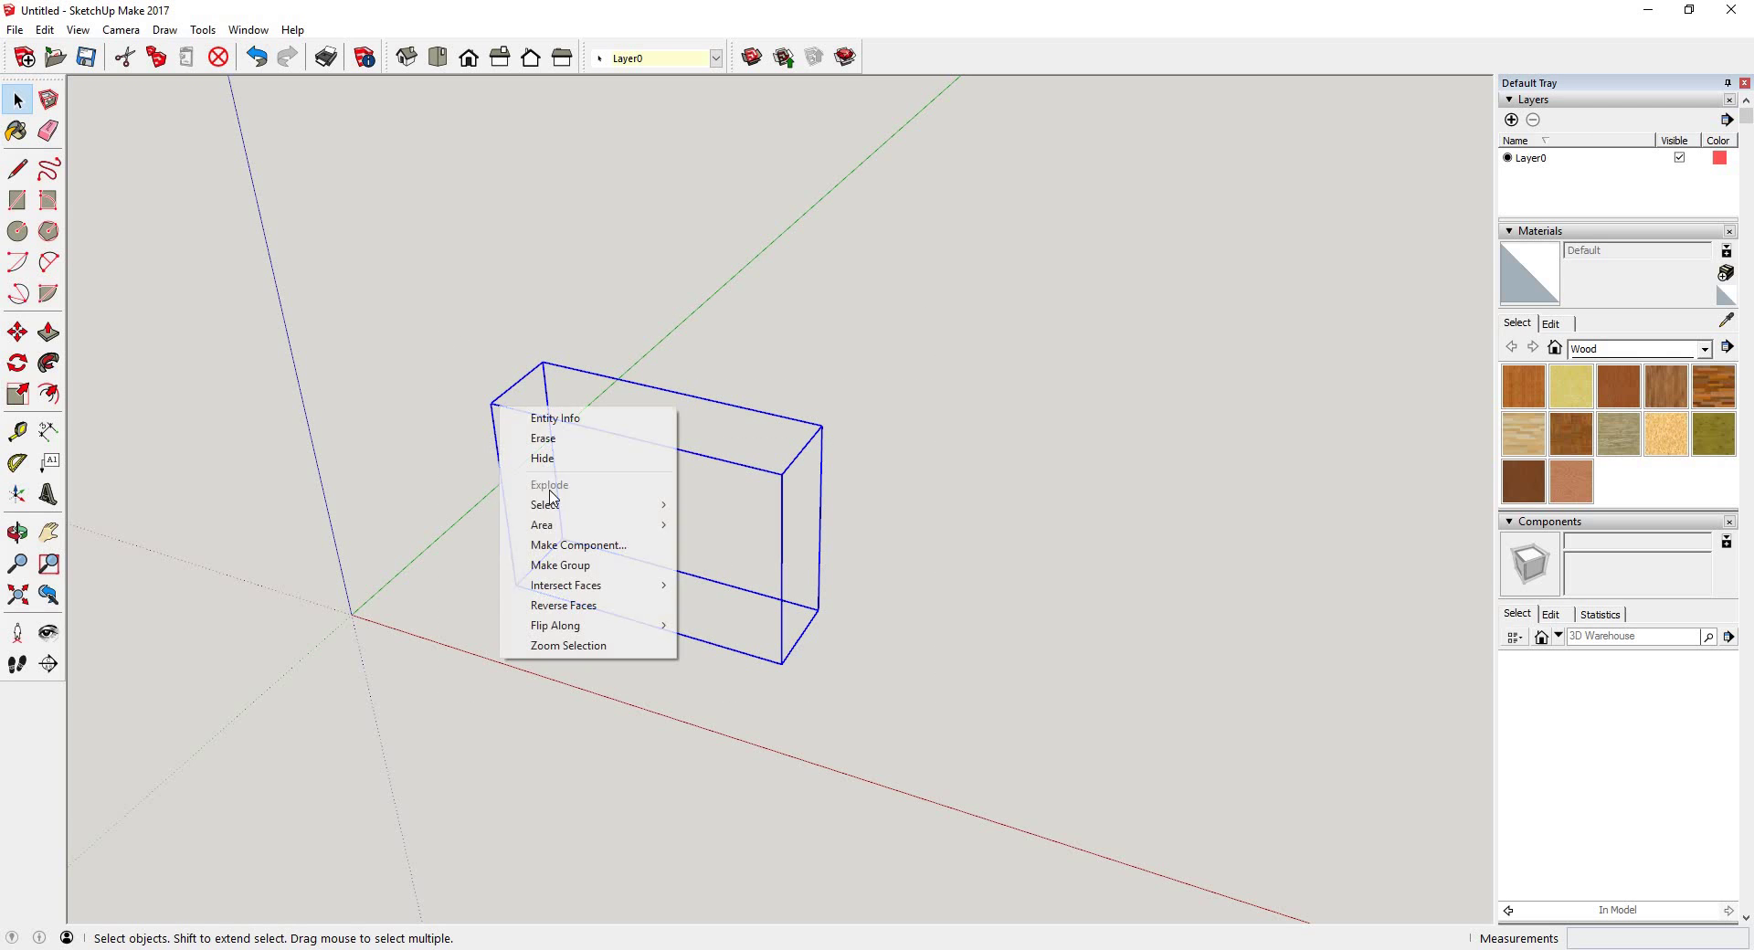
pyautogui.click(561, 565)
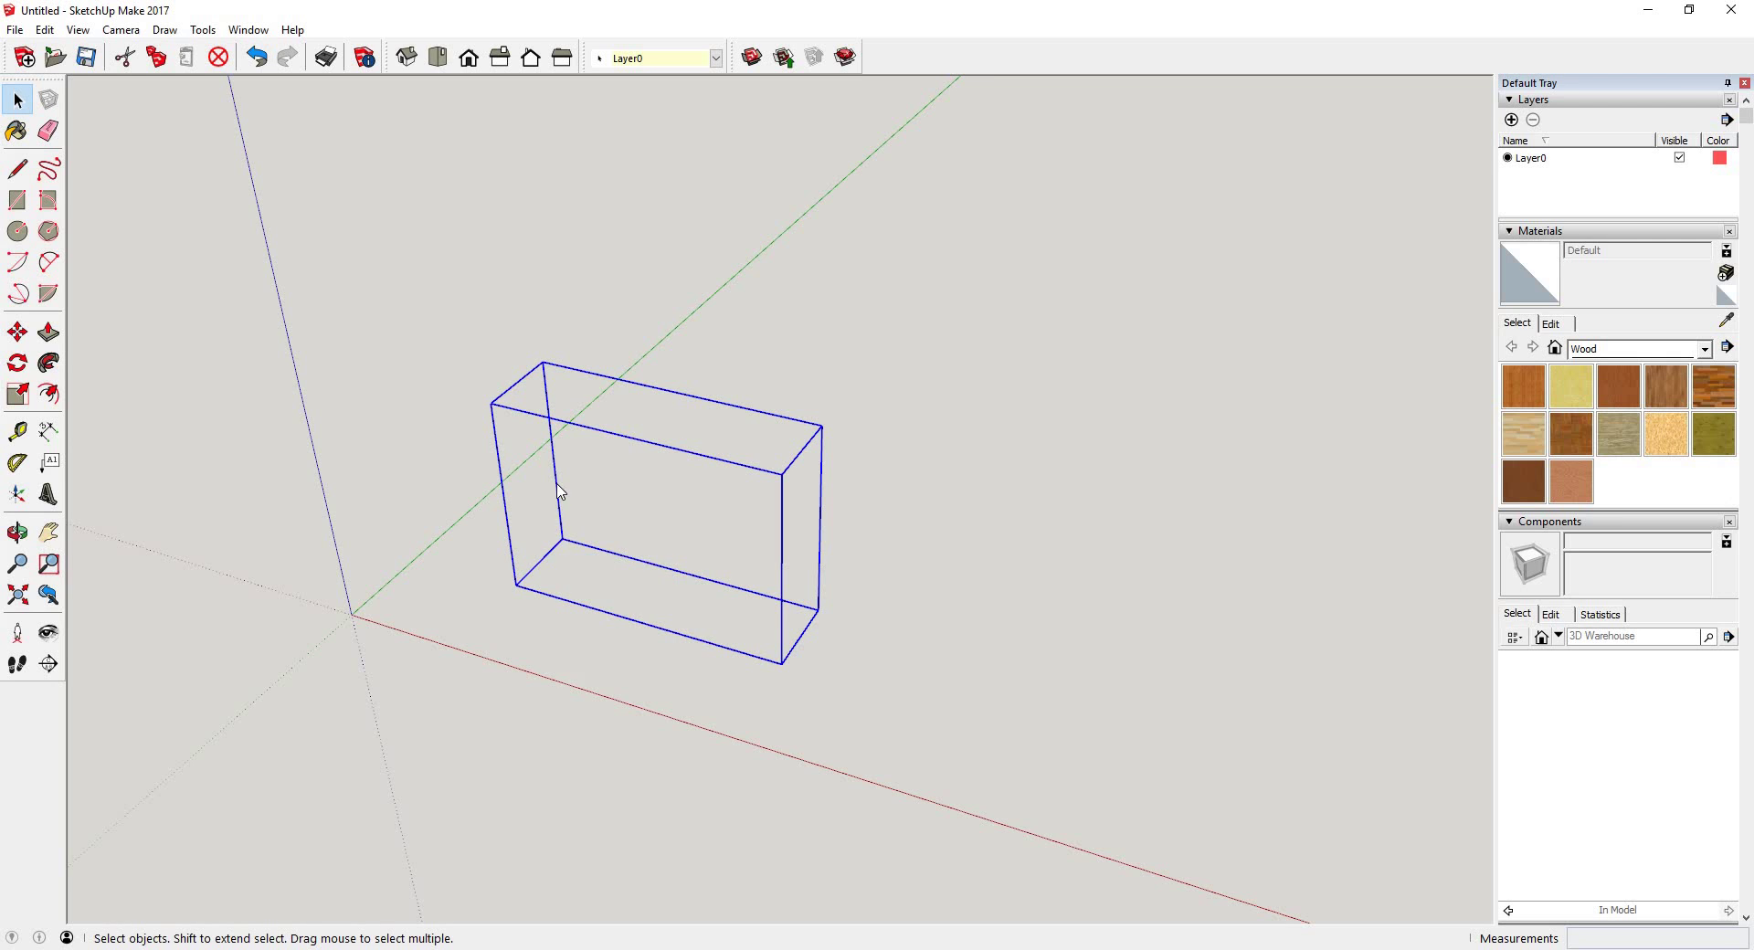
pyautogui.rightClick(557, 485)
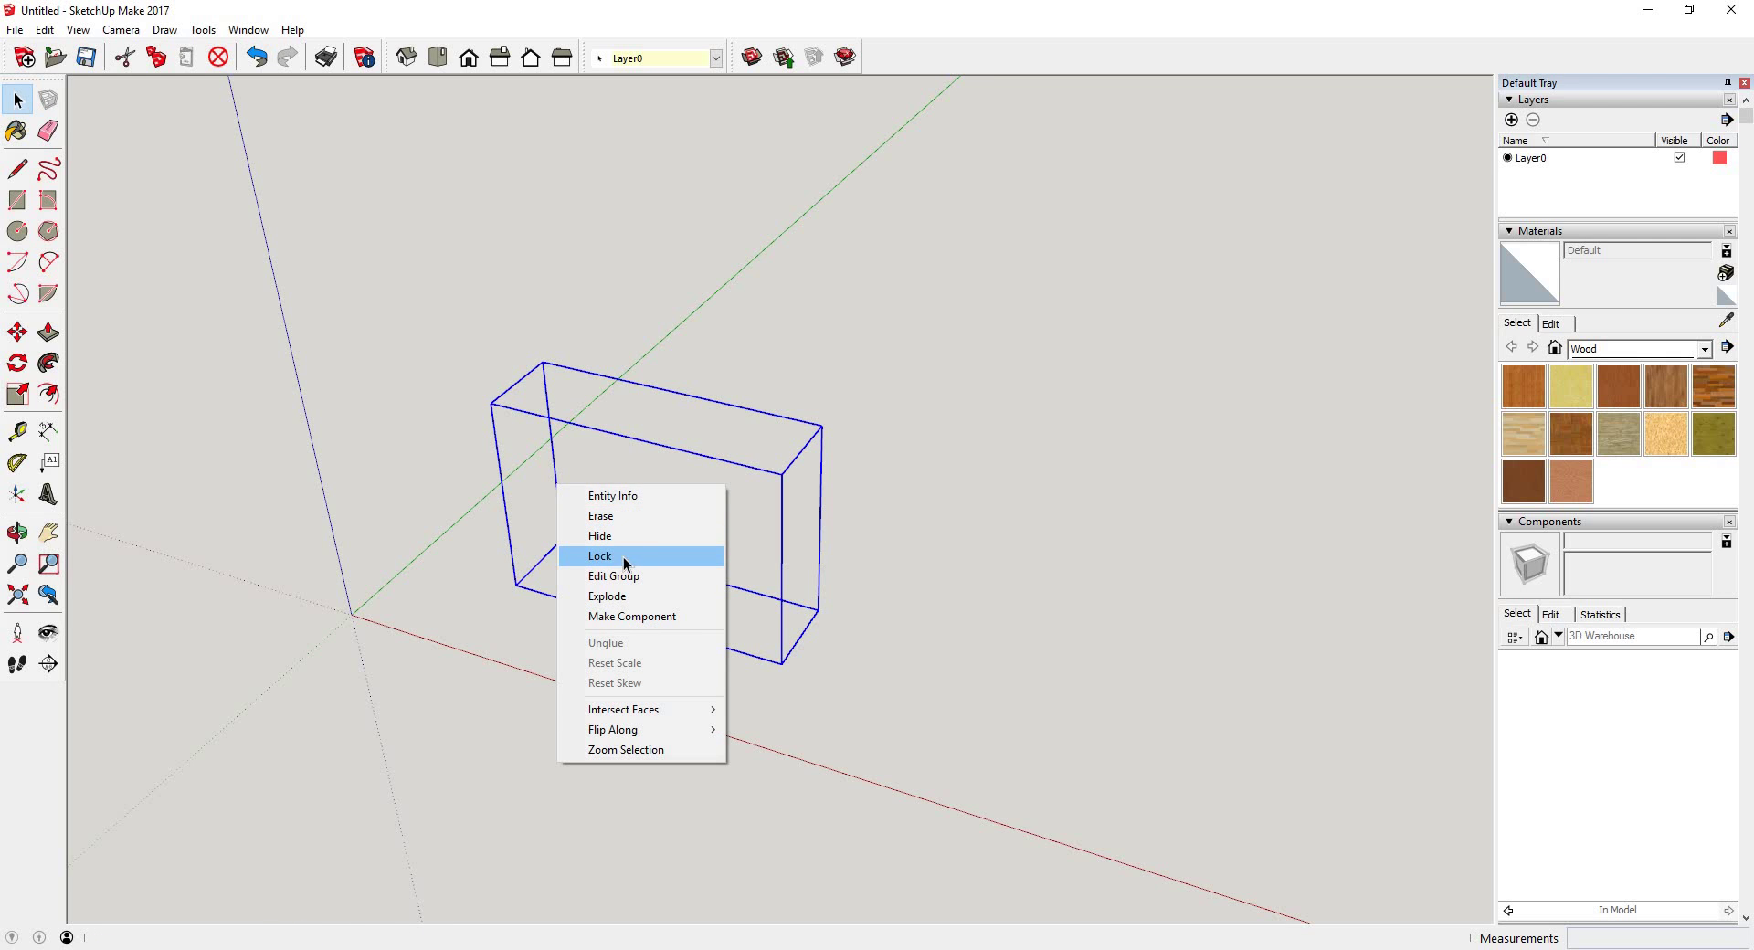
pyautogui.click(625, 563)
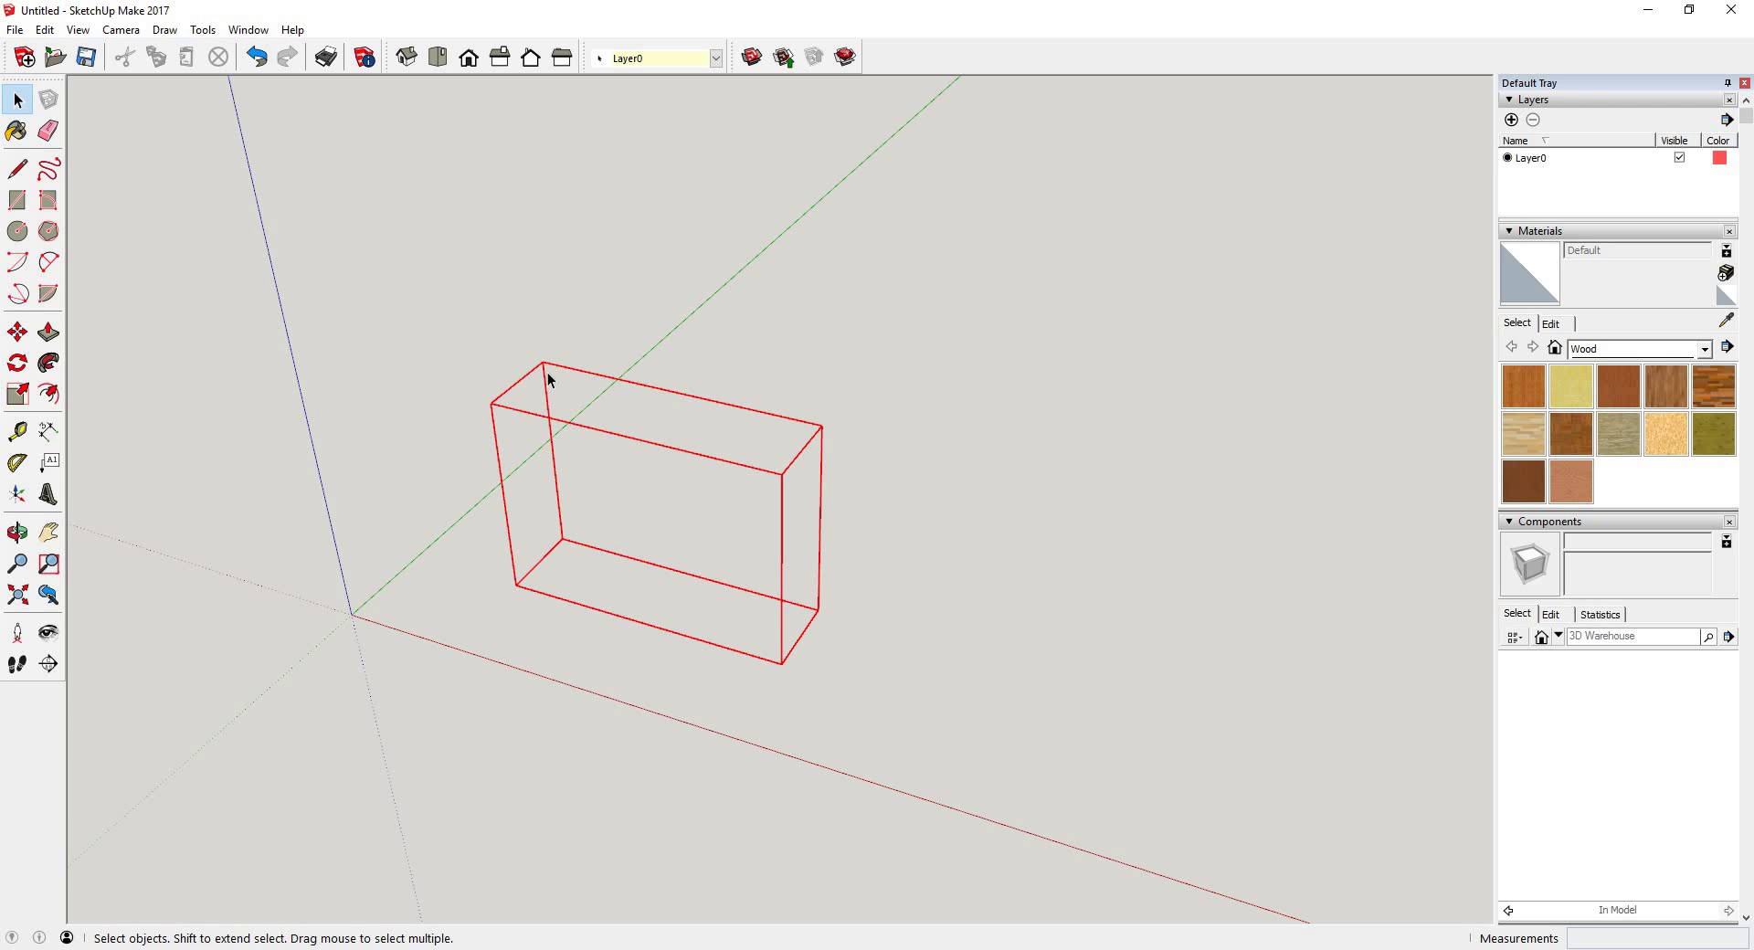
# Draw a rectangle across the frame's left end and push it 18 mm into a panel.
pyautogui.scroll(4, 650, 528)
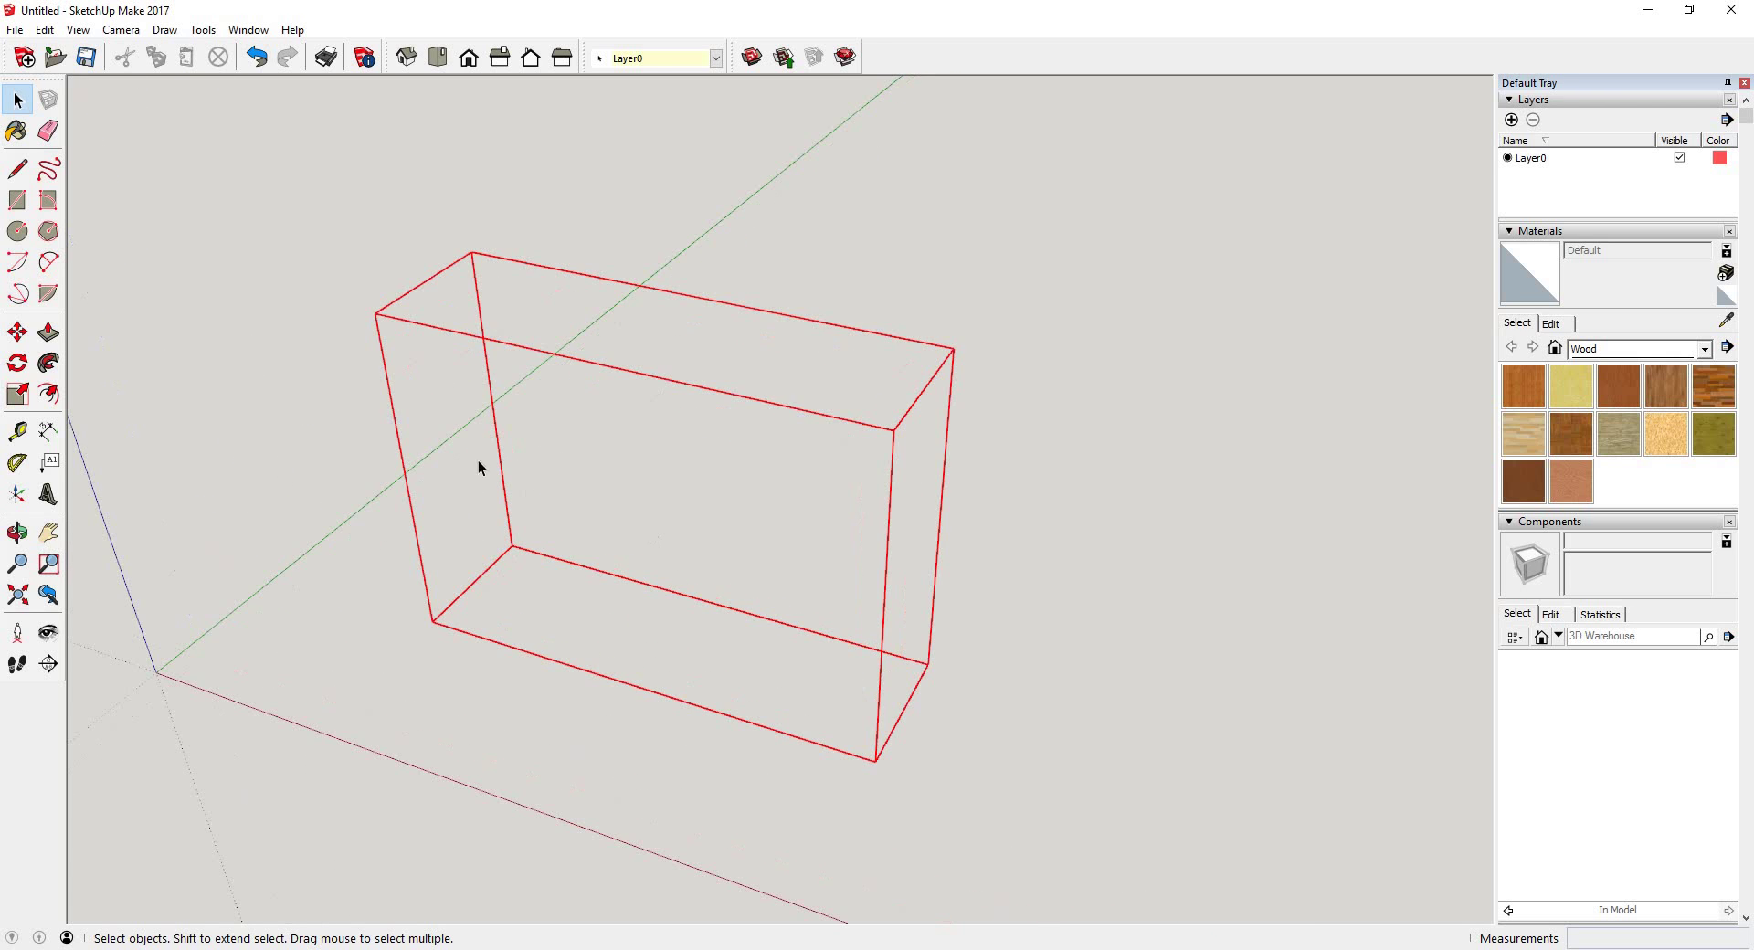
pyautogui.click(17, 201)
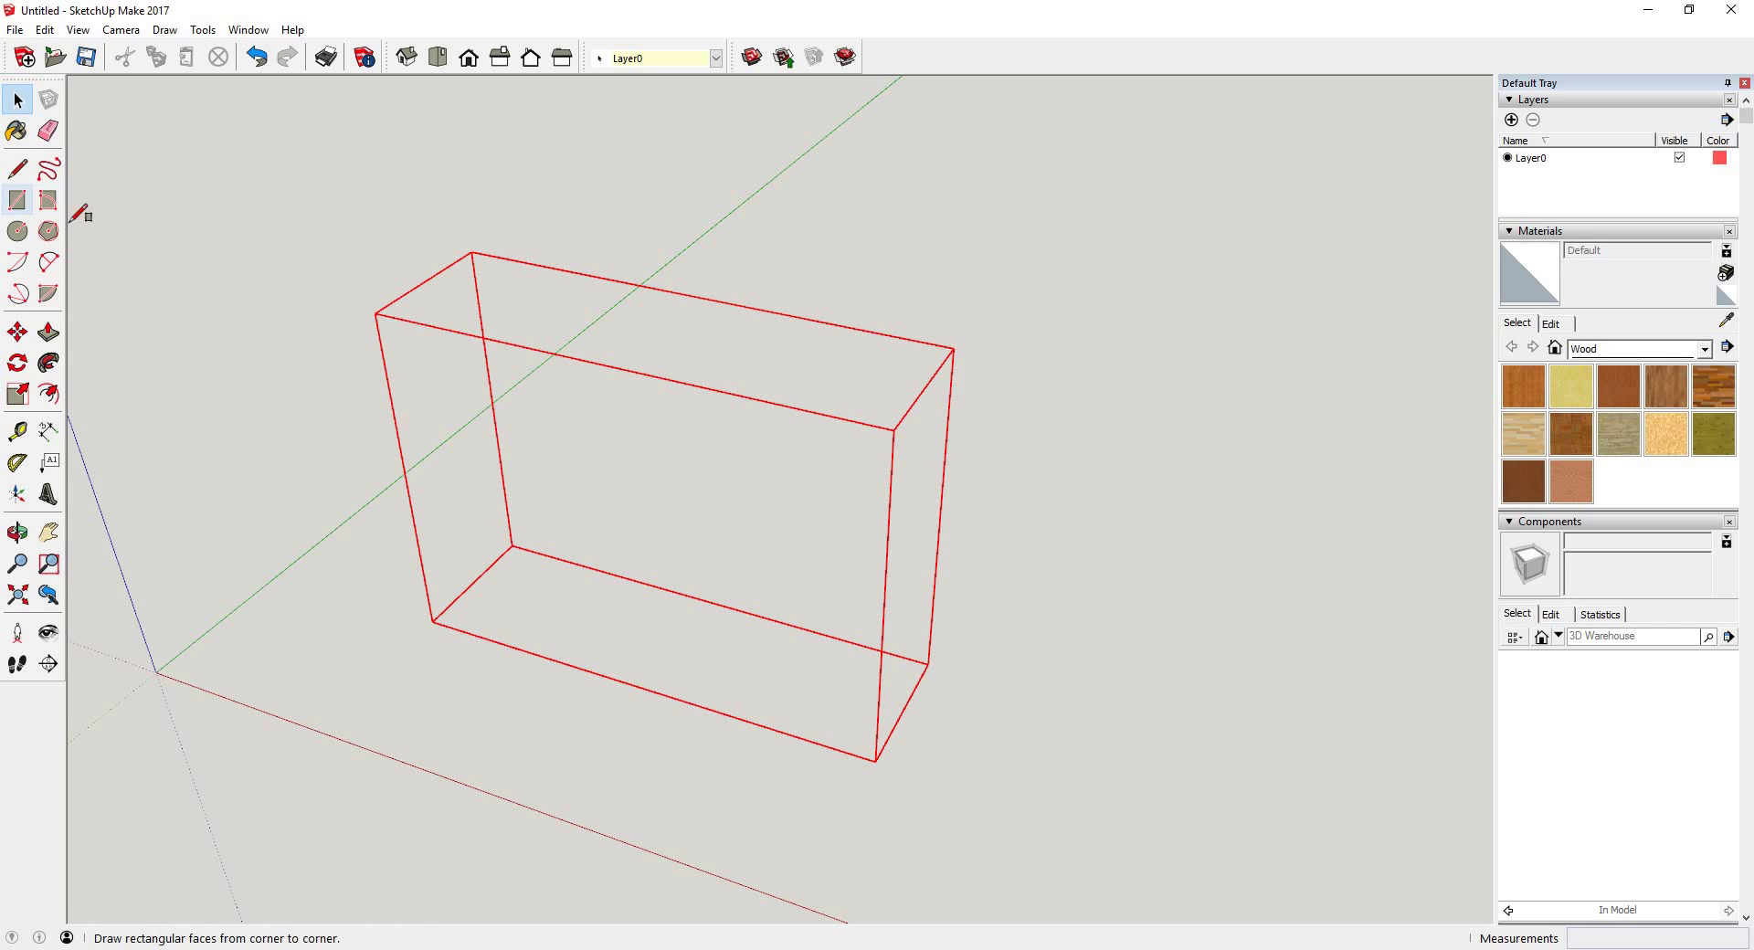
pyautogui.click(432, 622)
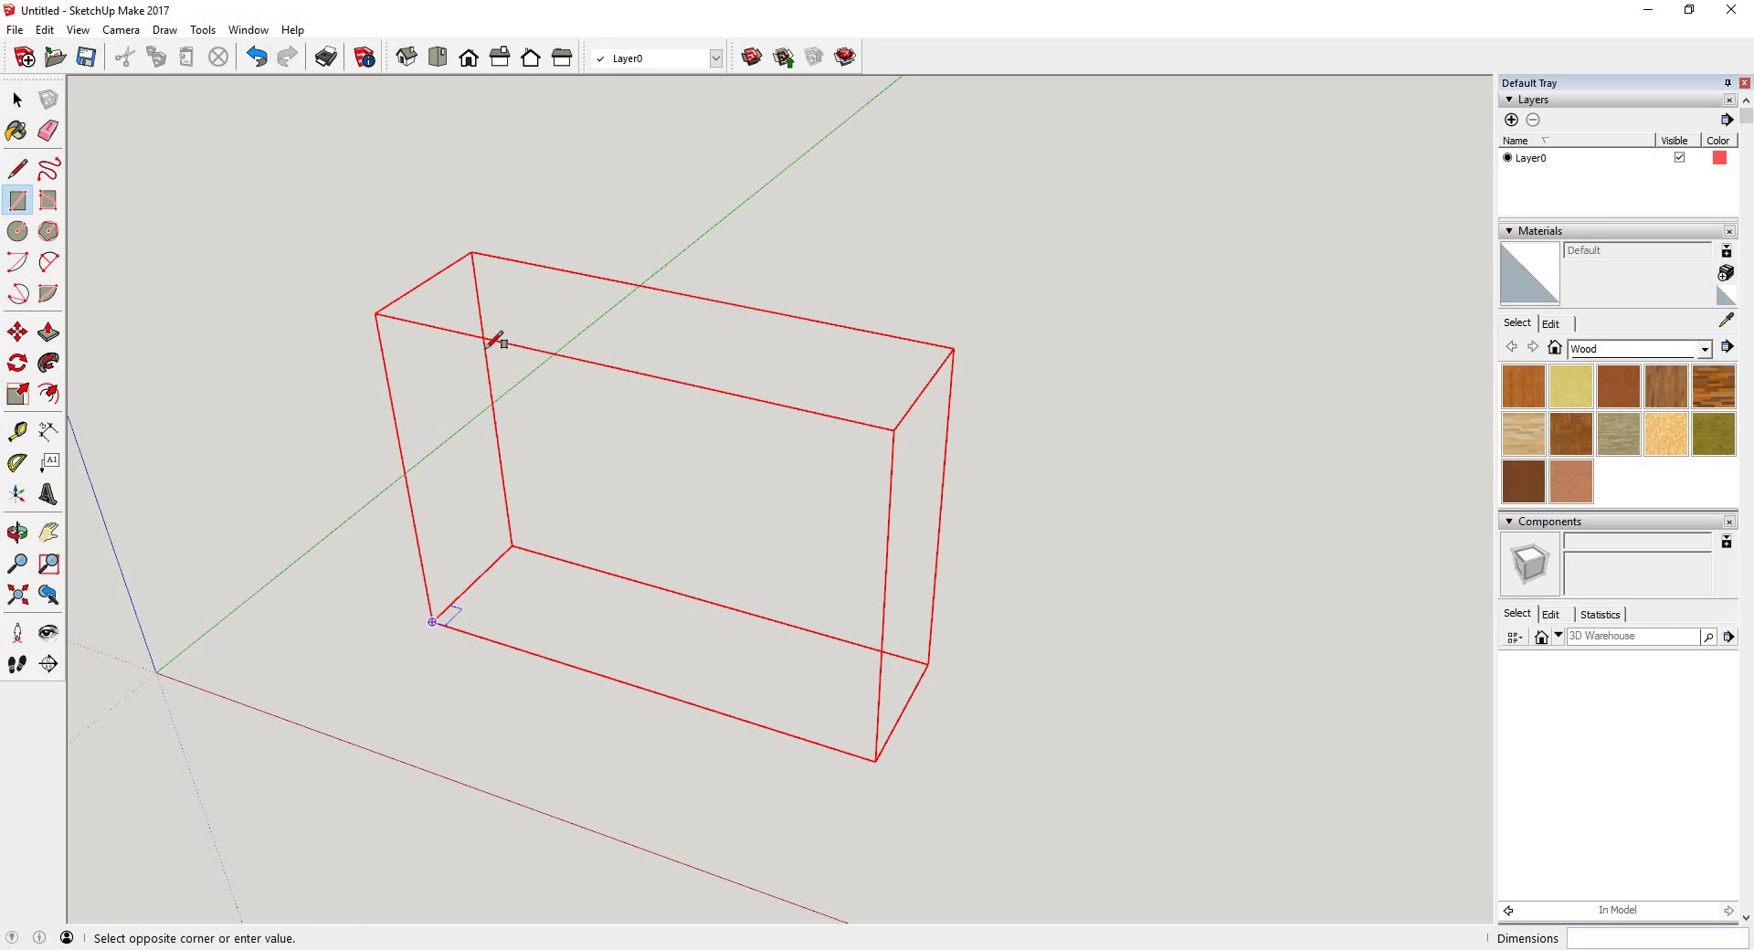
pyautogui.click(471, 253)
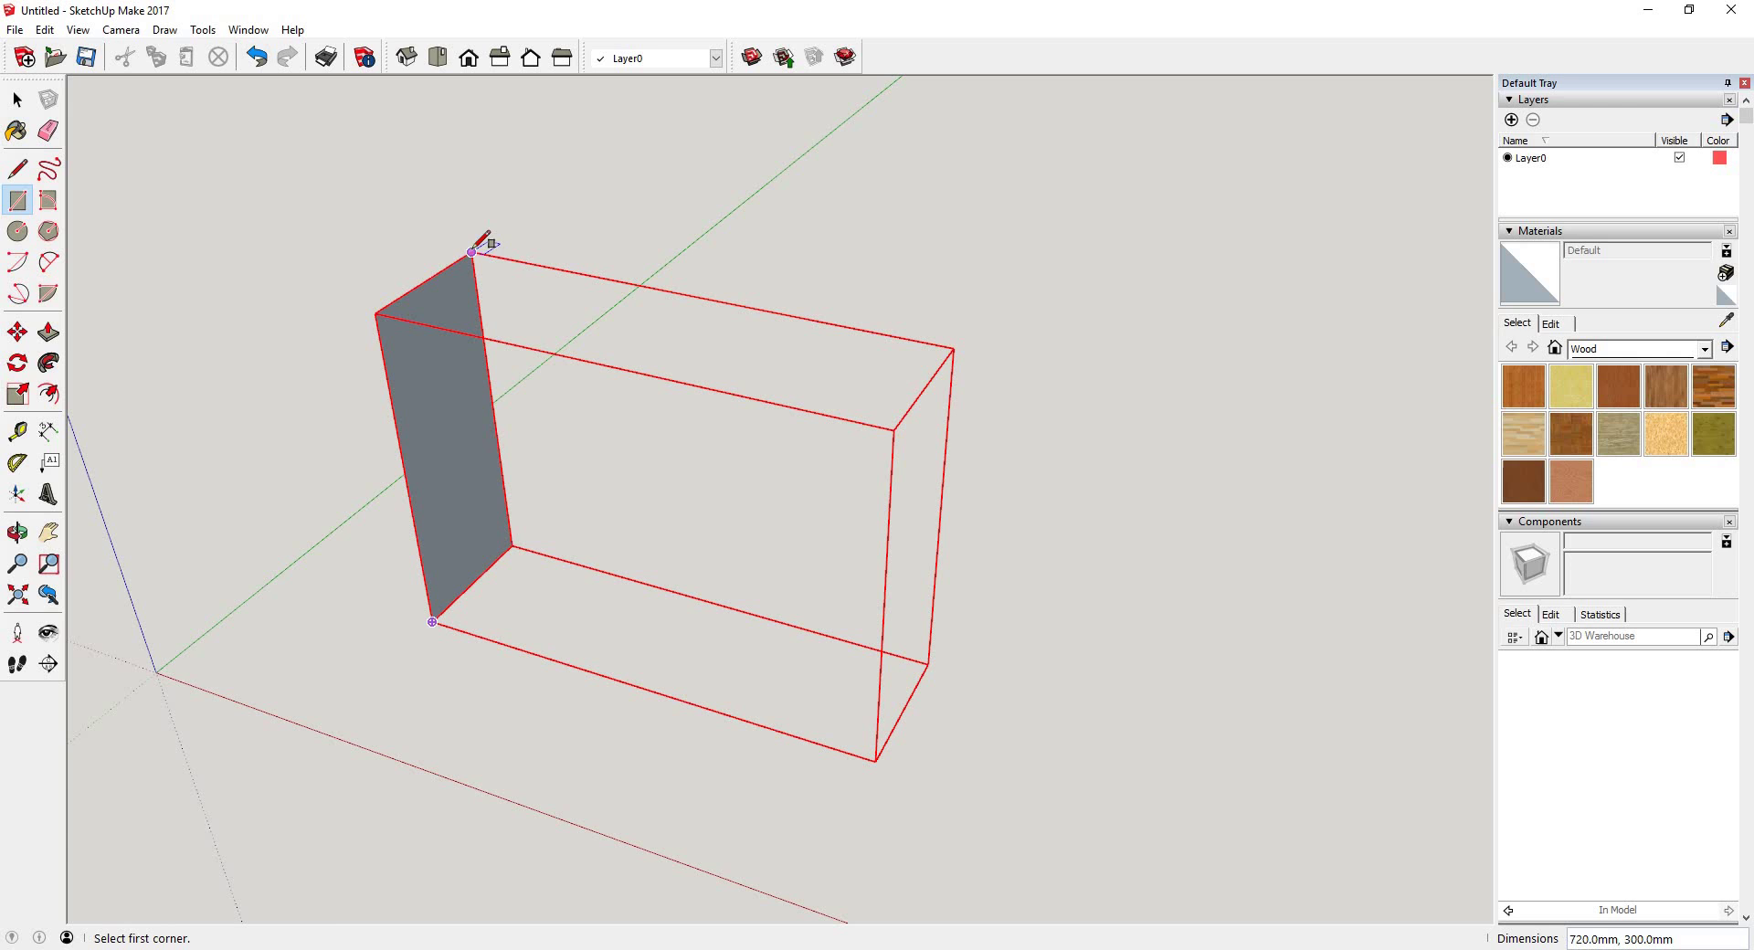
pyautogui.click(48, 331)
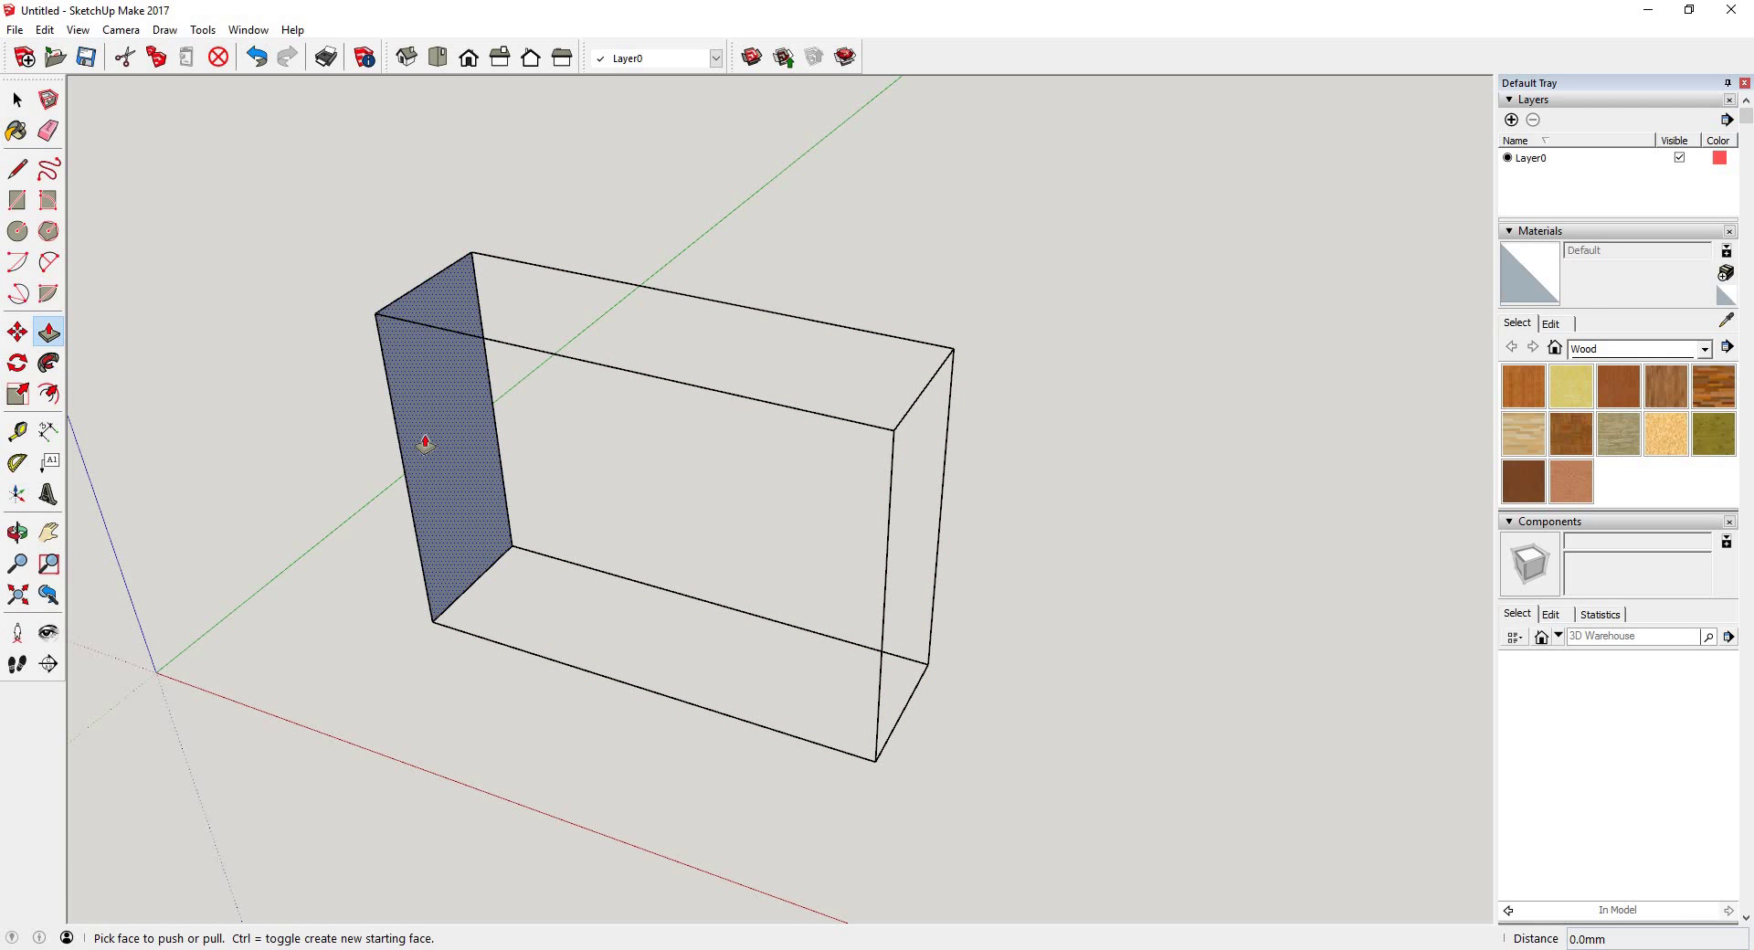
pyautogui.moveTo(425, 443); pyautogui.dragTo(459, 459)
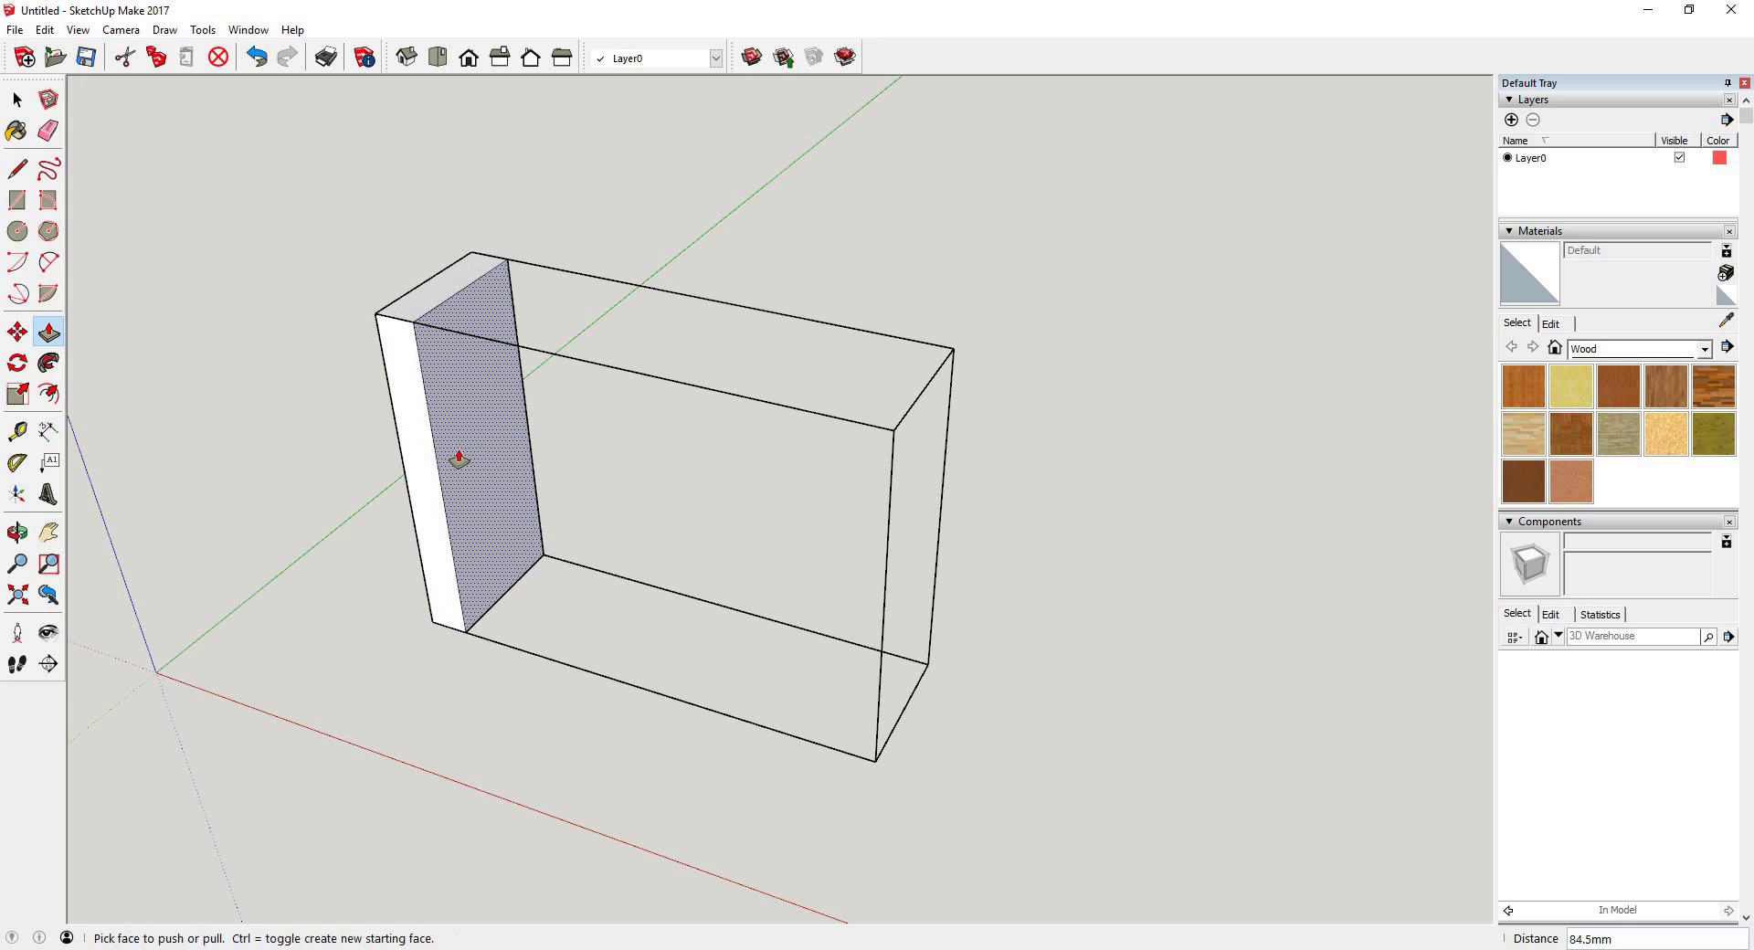
pyautogui.write('18')
pyautogui.press('Return')
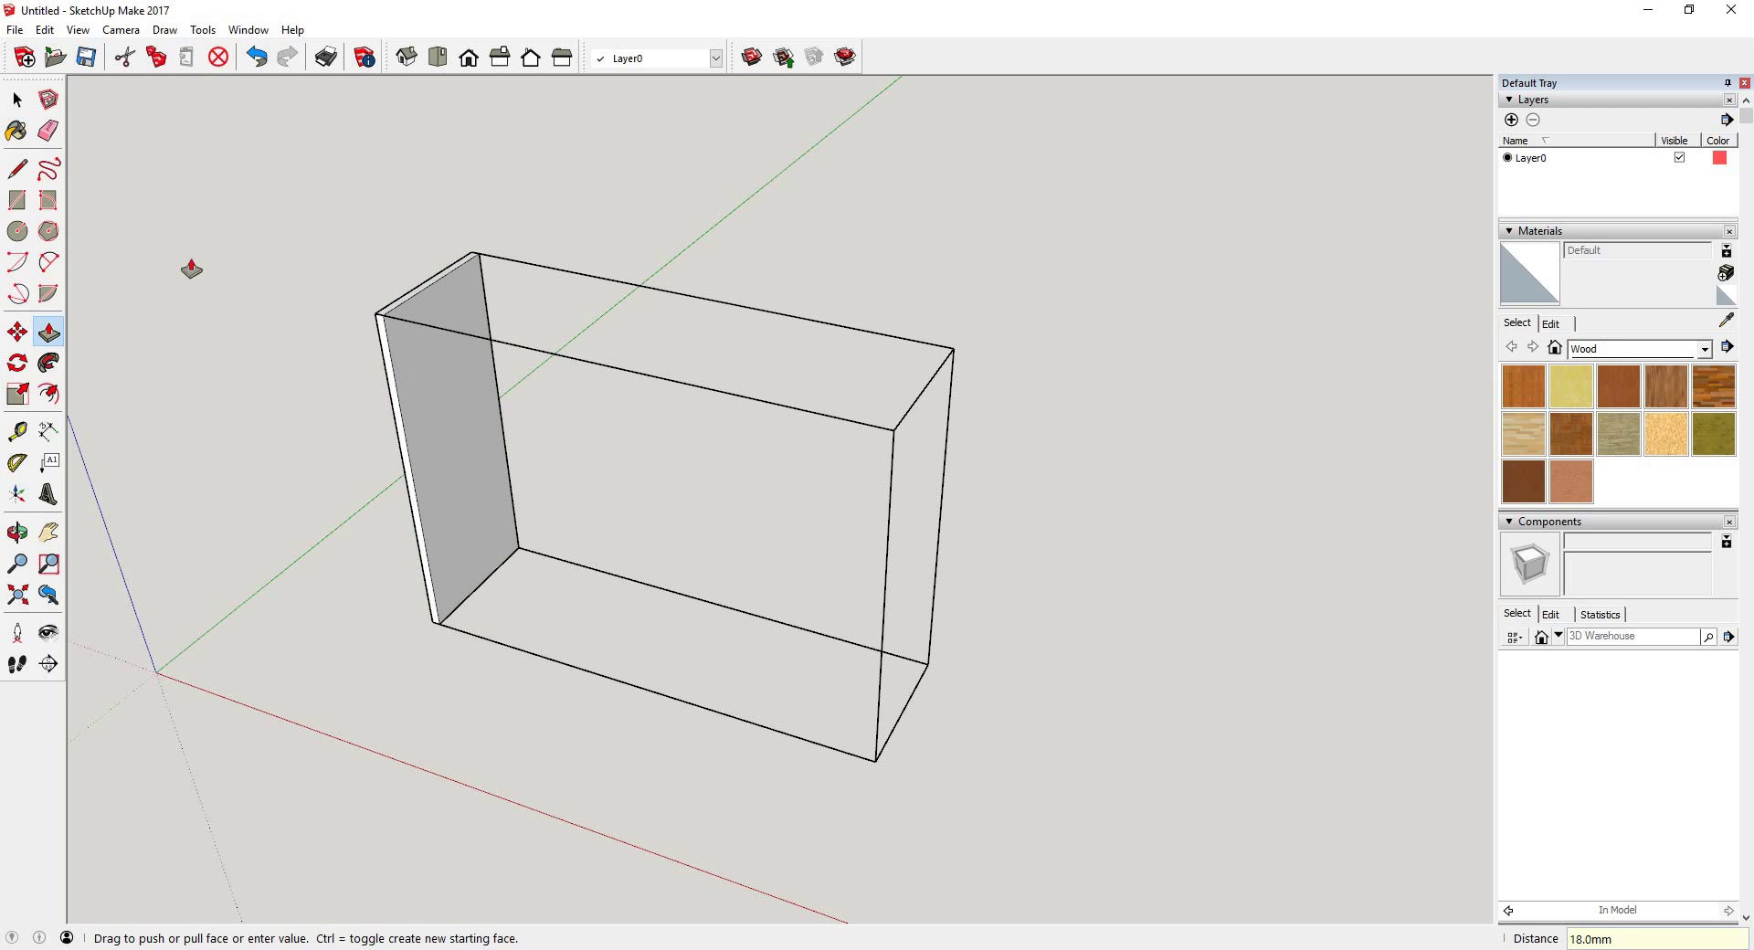
# Select the 18 mm left panel with its edges and make it a 'Side Panel' component.
pyautogui.click(19, 103)
pyautogui.click(19, 102)
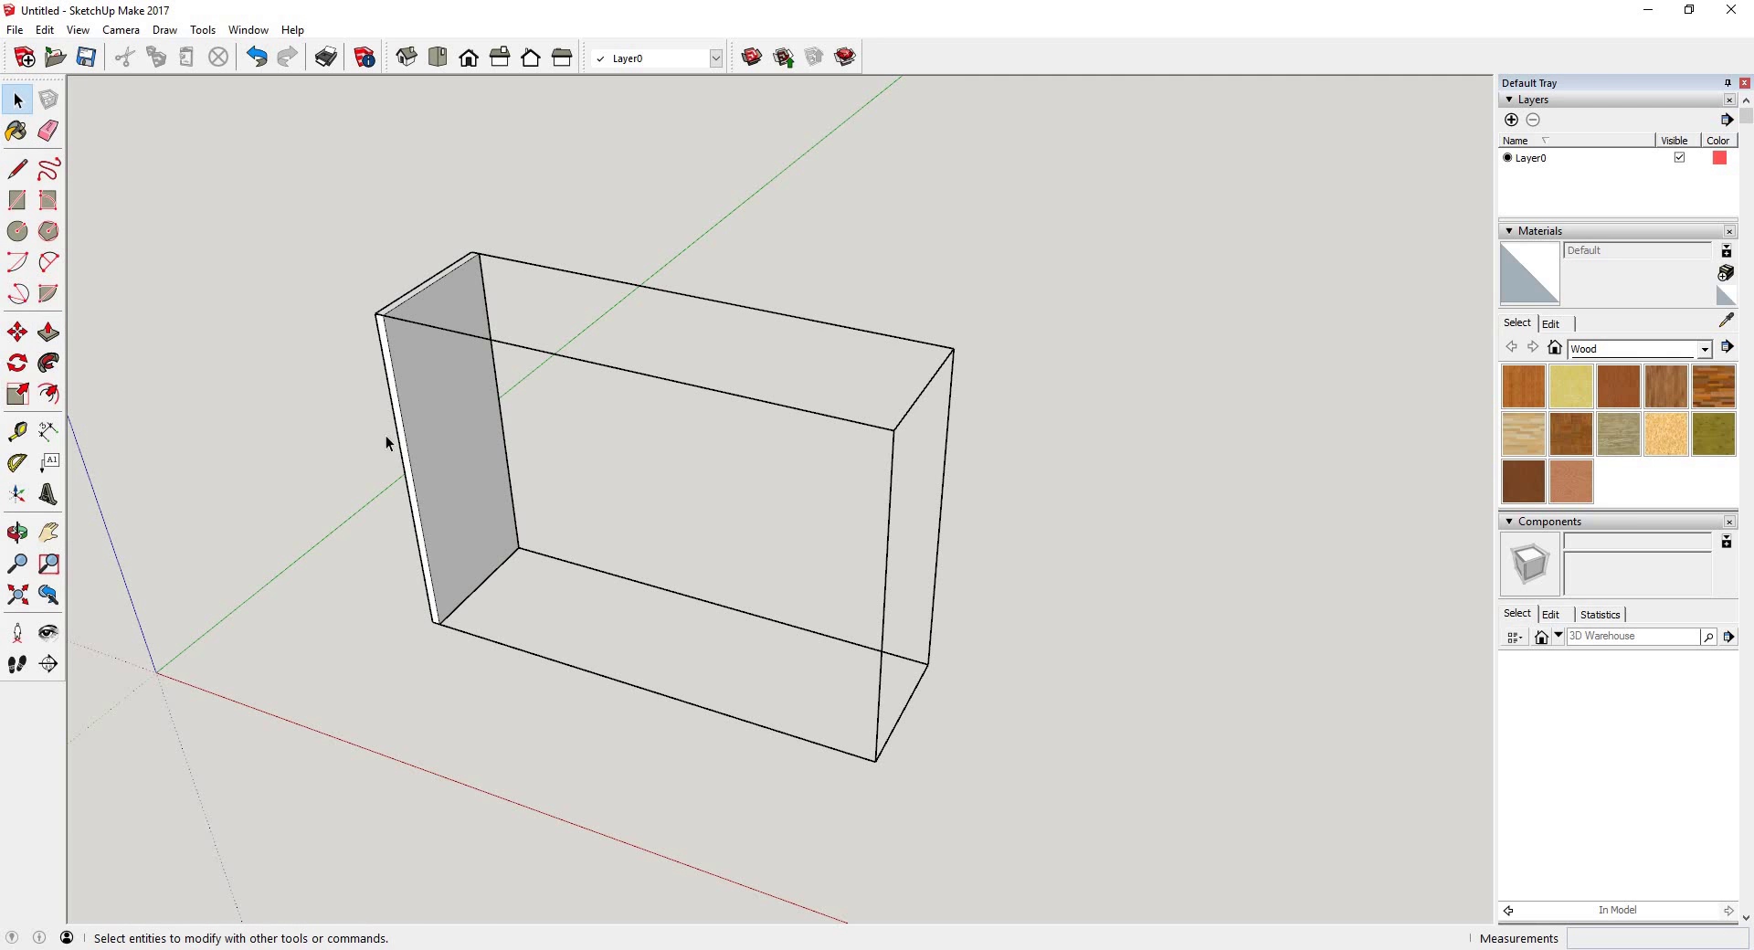
pyautogui.doubleClick(444, 451)
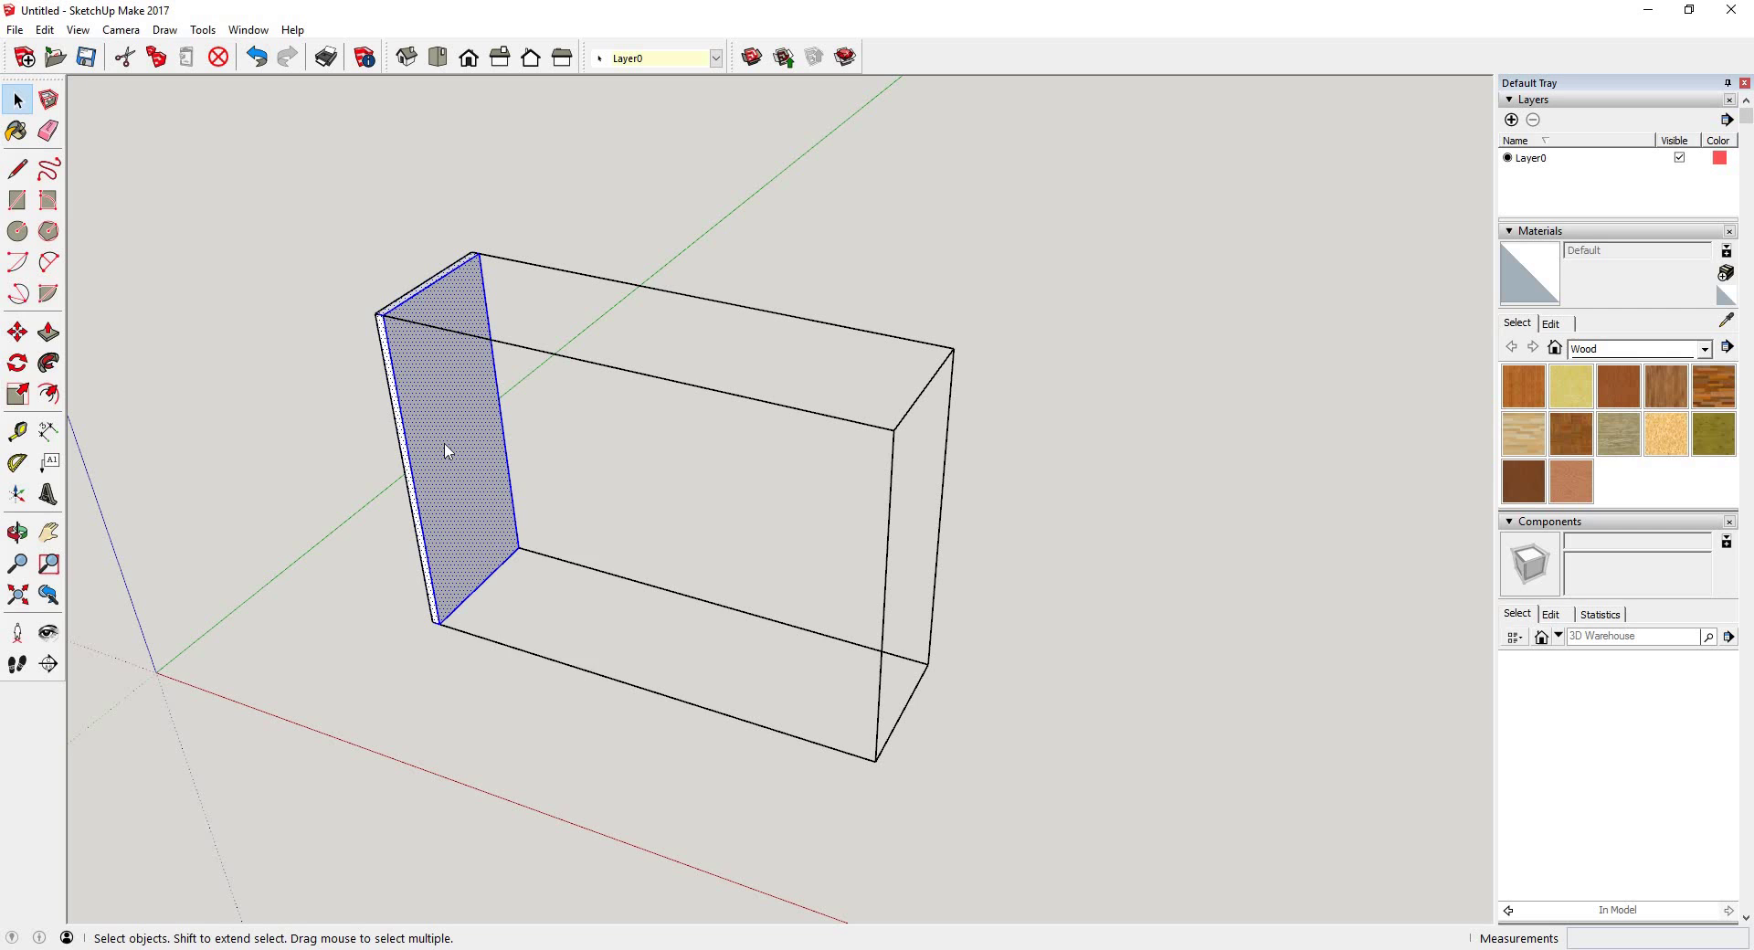
pyautogui.rightClick(444, 451)
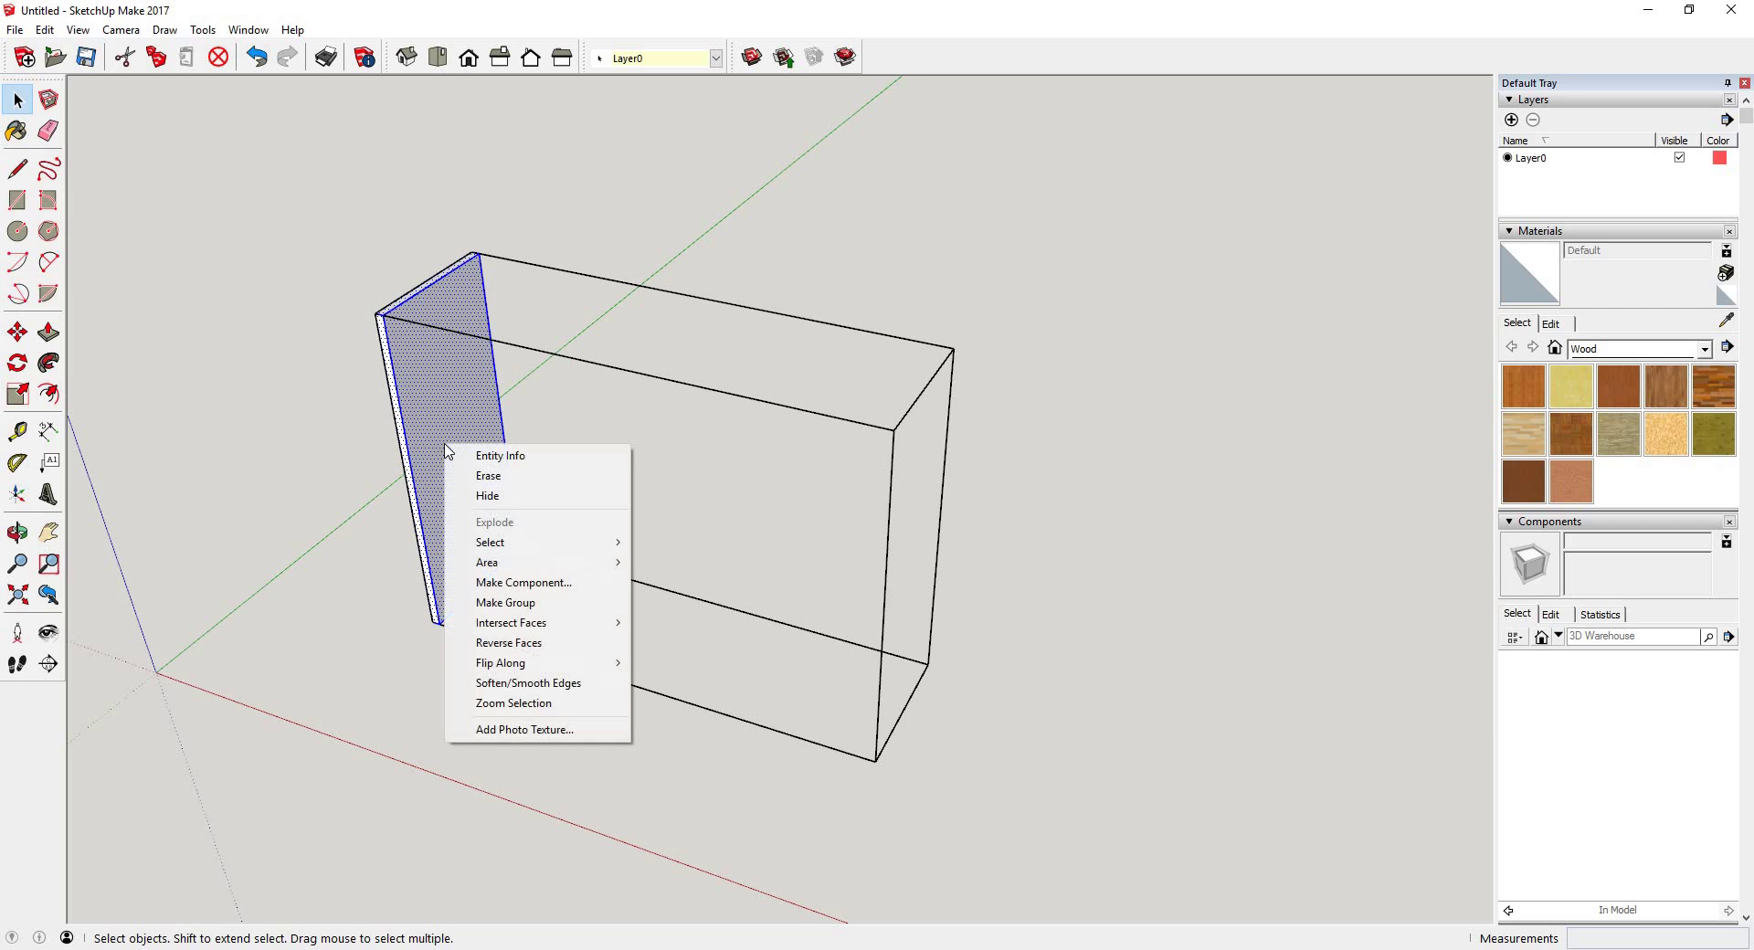
pyautogui.click(524, 583)
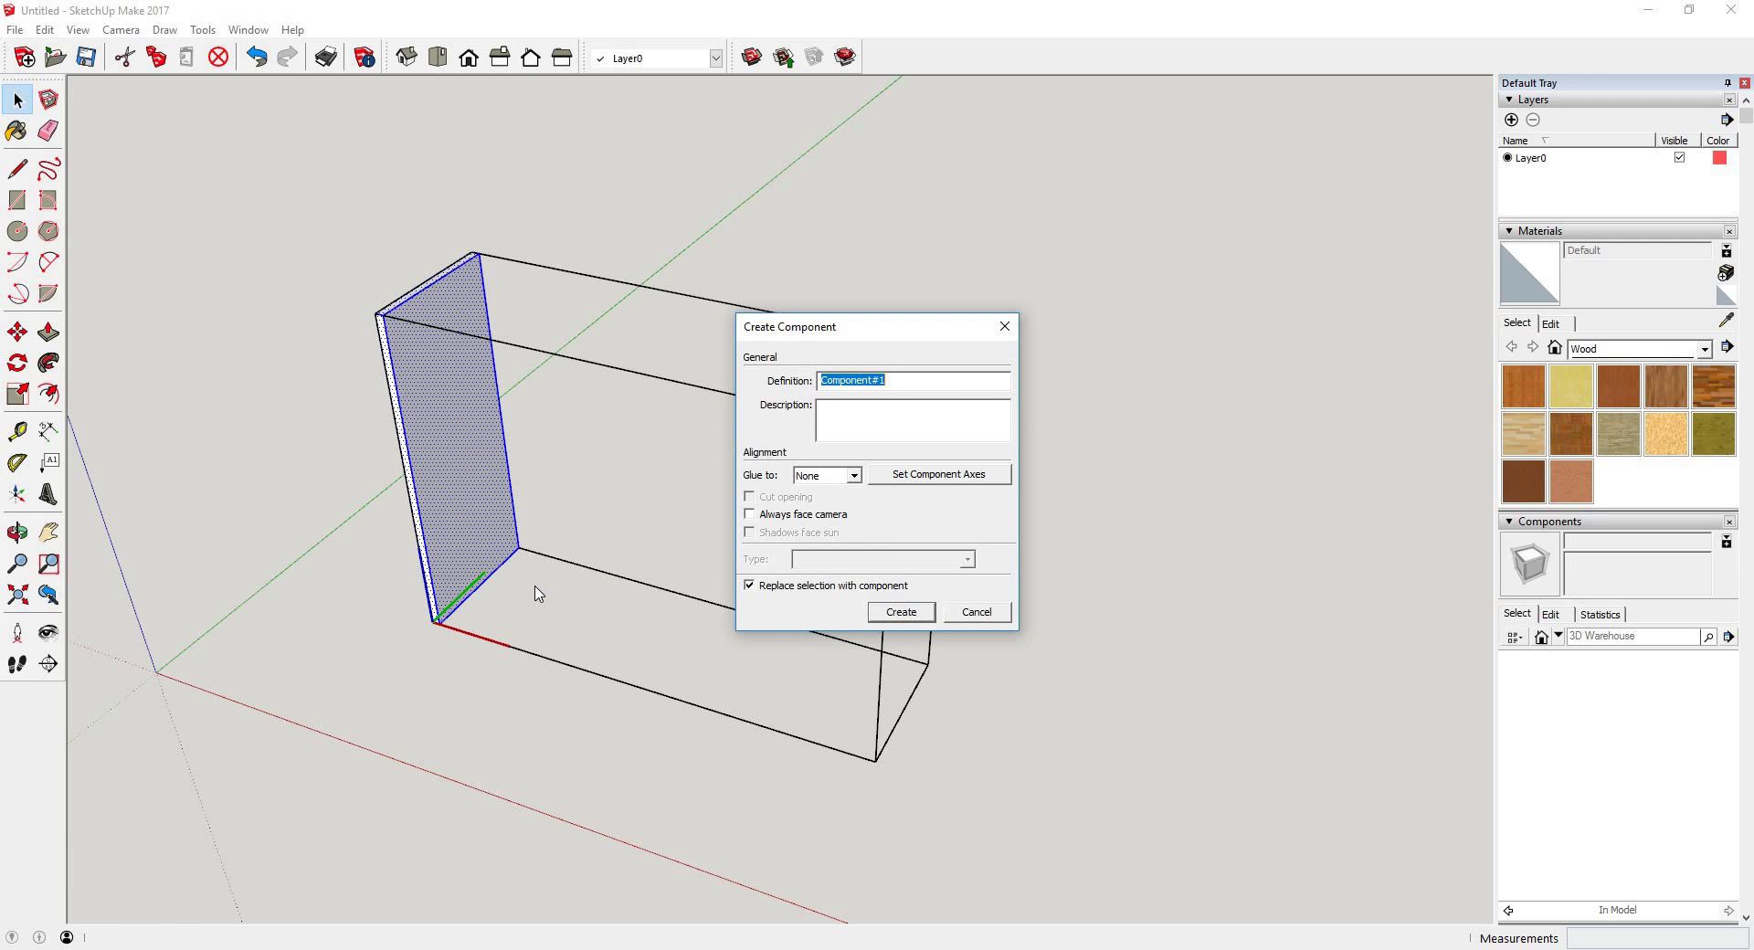
pyautogui.write('Side Panel')
pyautogui.click(893, 613)
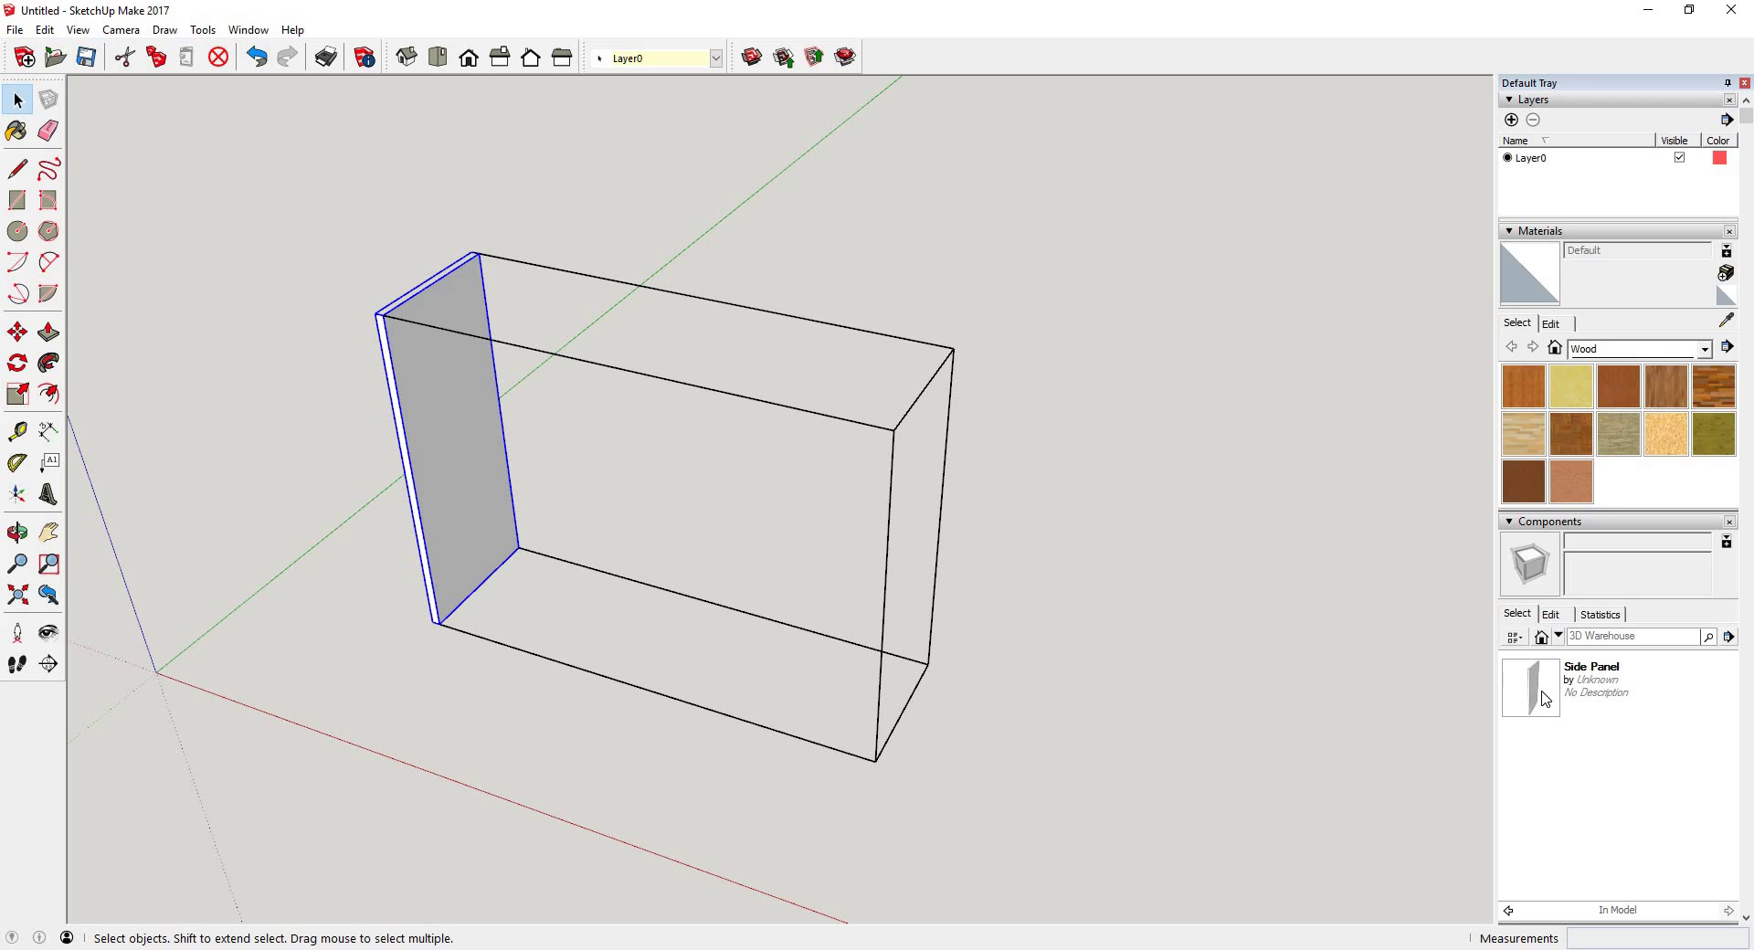
# Place a second Side Panel copy at the frame's right end and orbit to a front view.
pyautogui.moveTo(1544, 702); pyautogui.dragTo(877, 769)
pyautogui.scroll(5, 906, 782)
pyautogui.scroll(1, 907, 782)
pyautogui.click(868, 757)
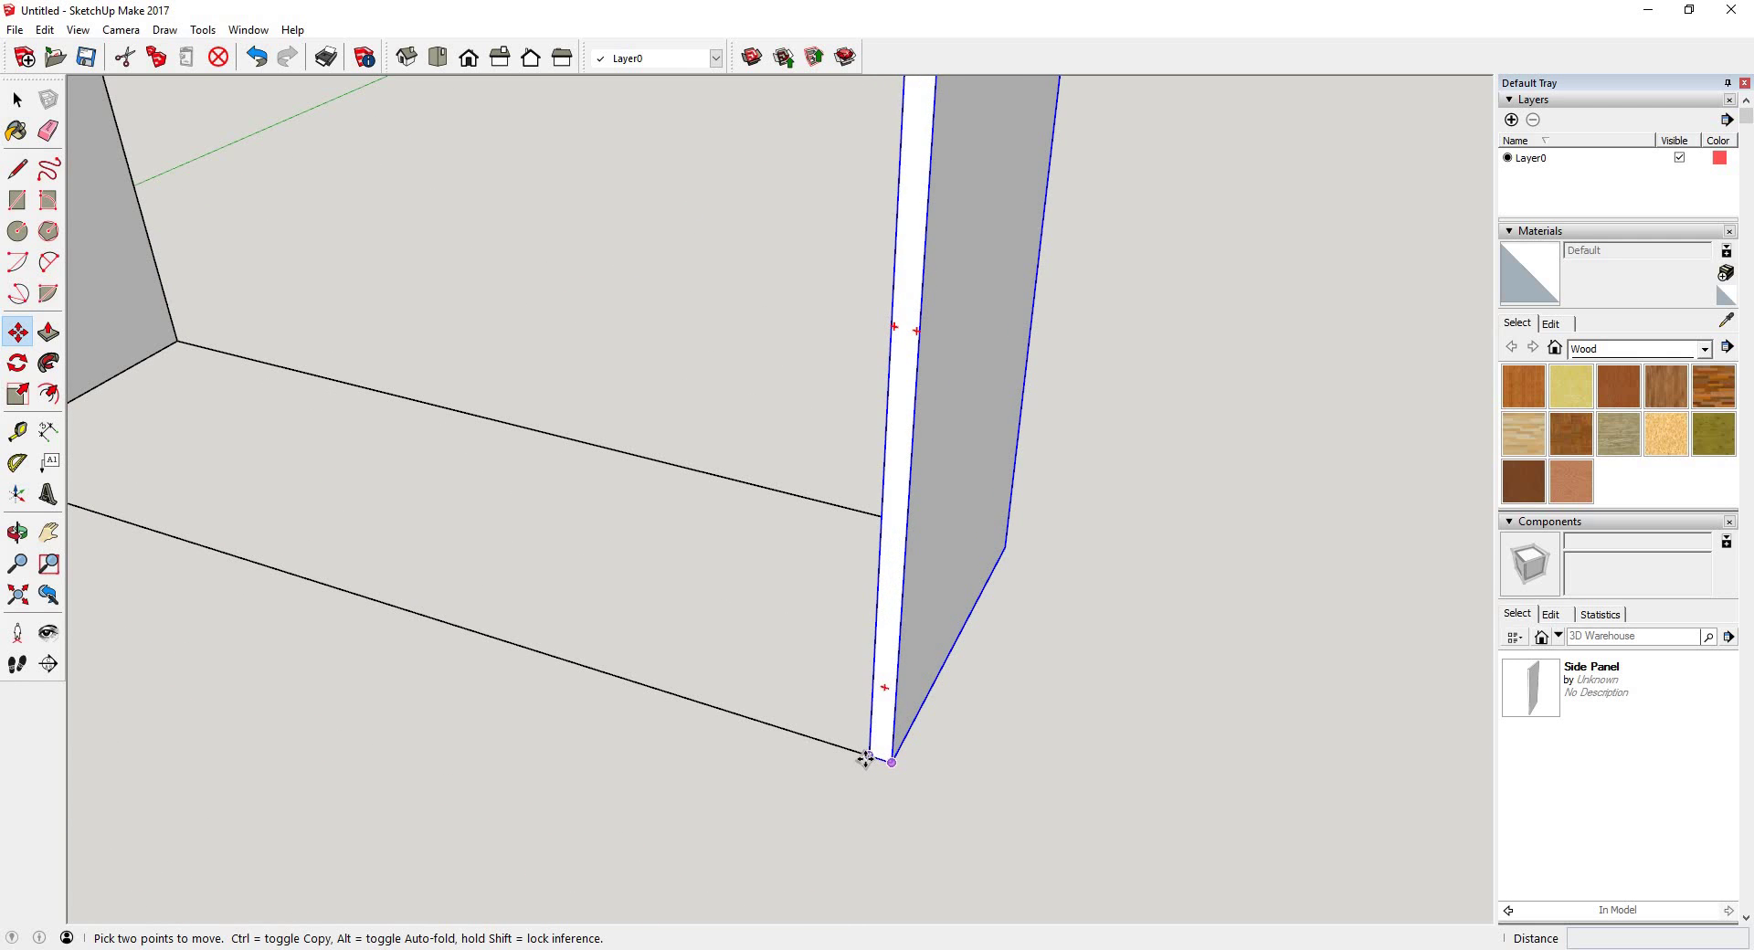
pyautogui.click(850, 750)
pyautogui.scroll(-6, 918, 773)
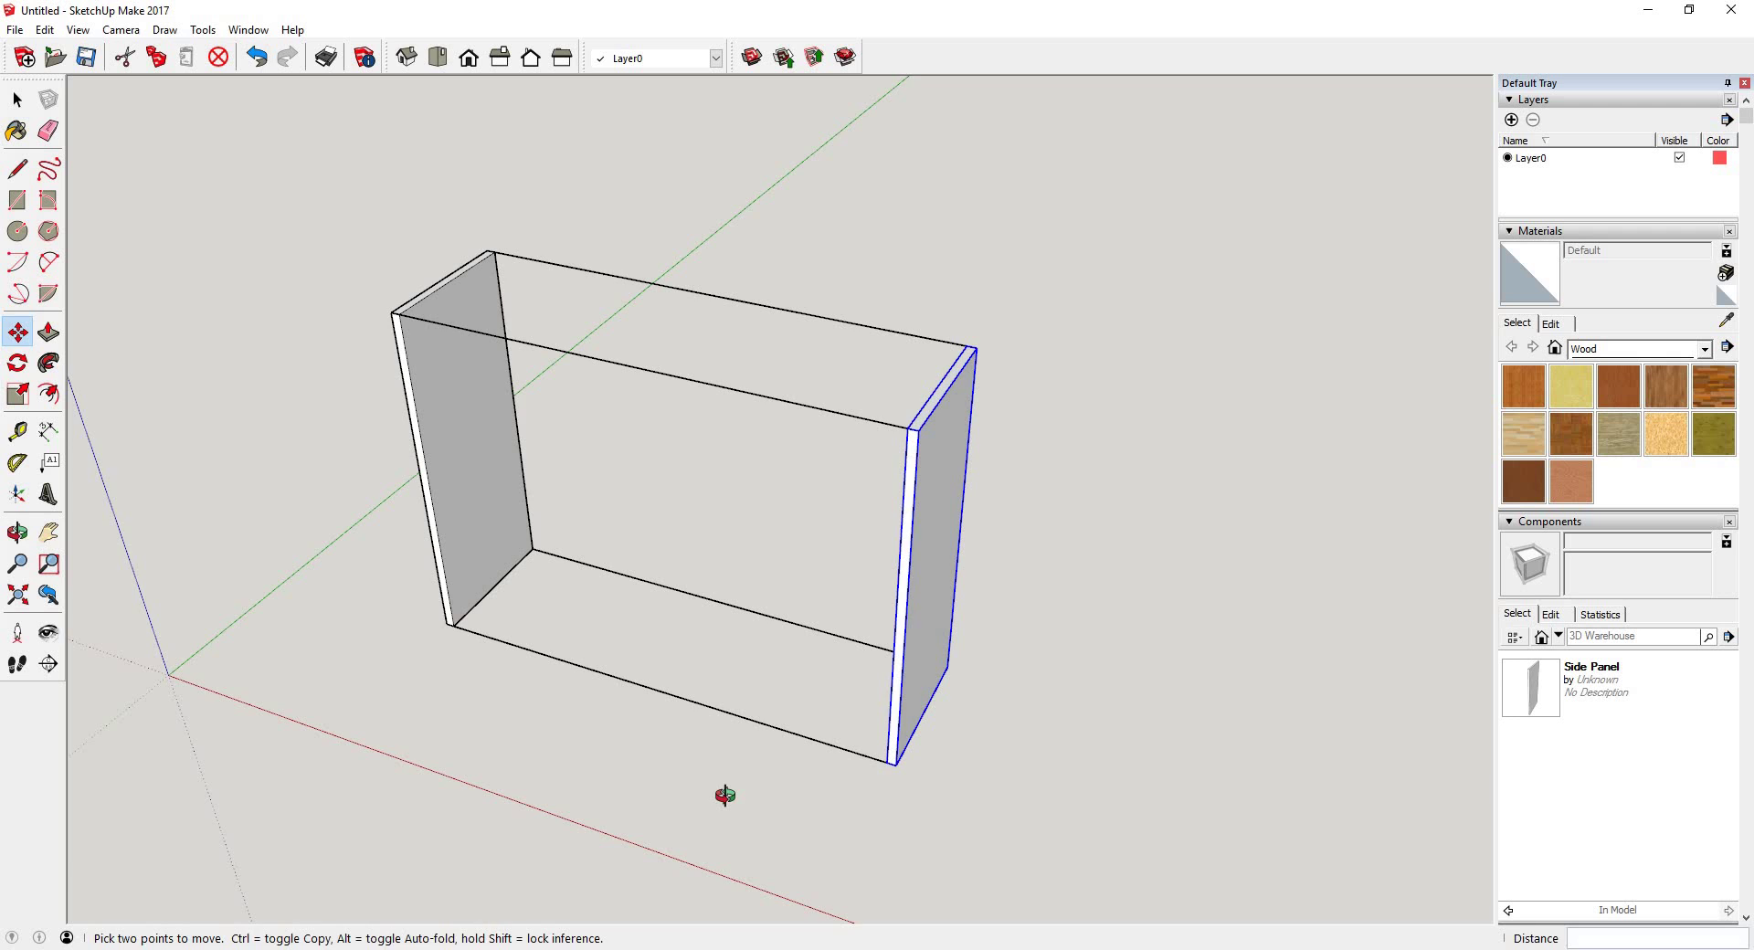
pyautogui.moveTo(724, 799)
pyautogui.mouseDown(button='middle')
pyautogui.moveTo(650, 791)
pyautogui.moveTo(882, 753)
pyautogui.moveTo(751, 810)
pyautogui.mouseUp(button='middle')
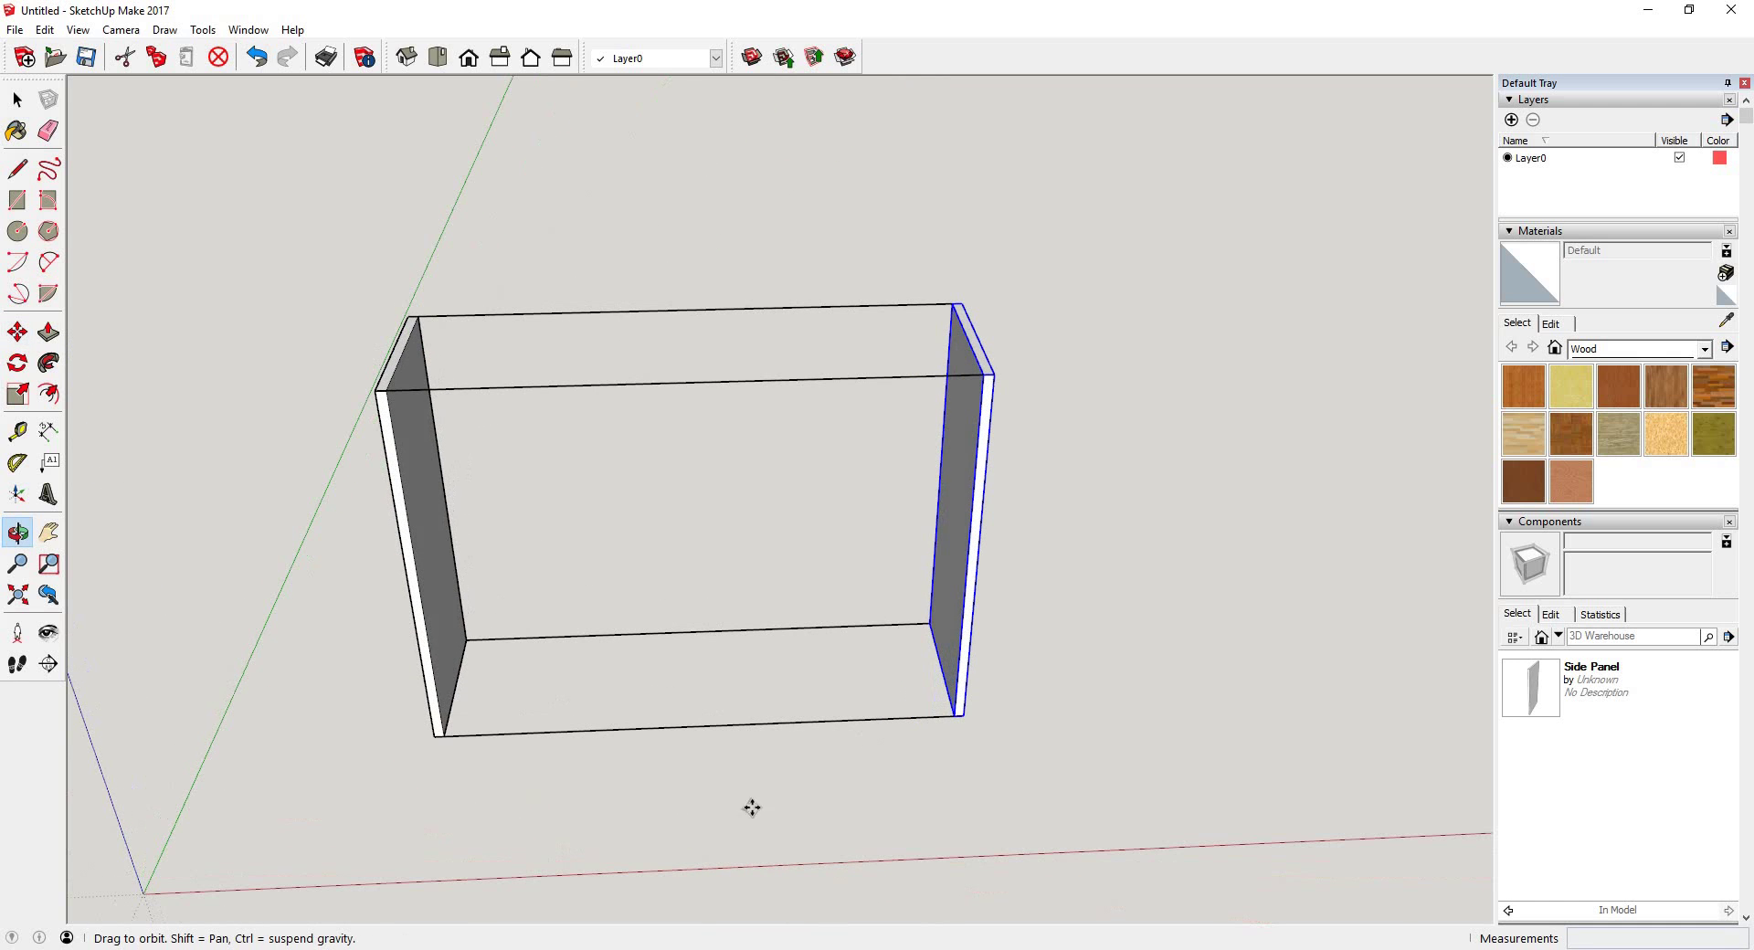
# Draw a 964 by 300 mm bottom face between the side panels and pull it up 18 mm.
pyautogui.click(18, 201)
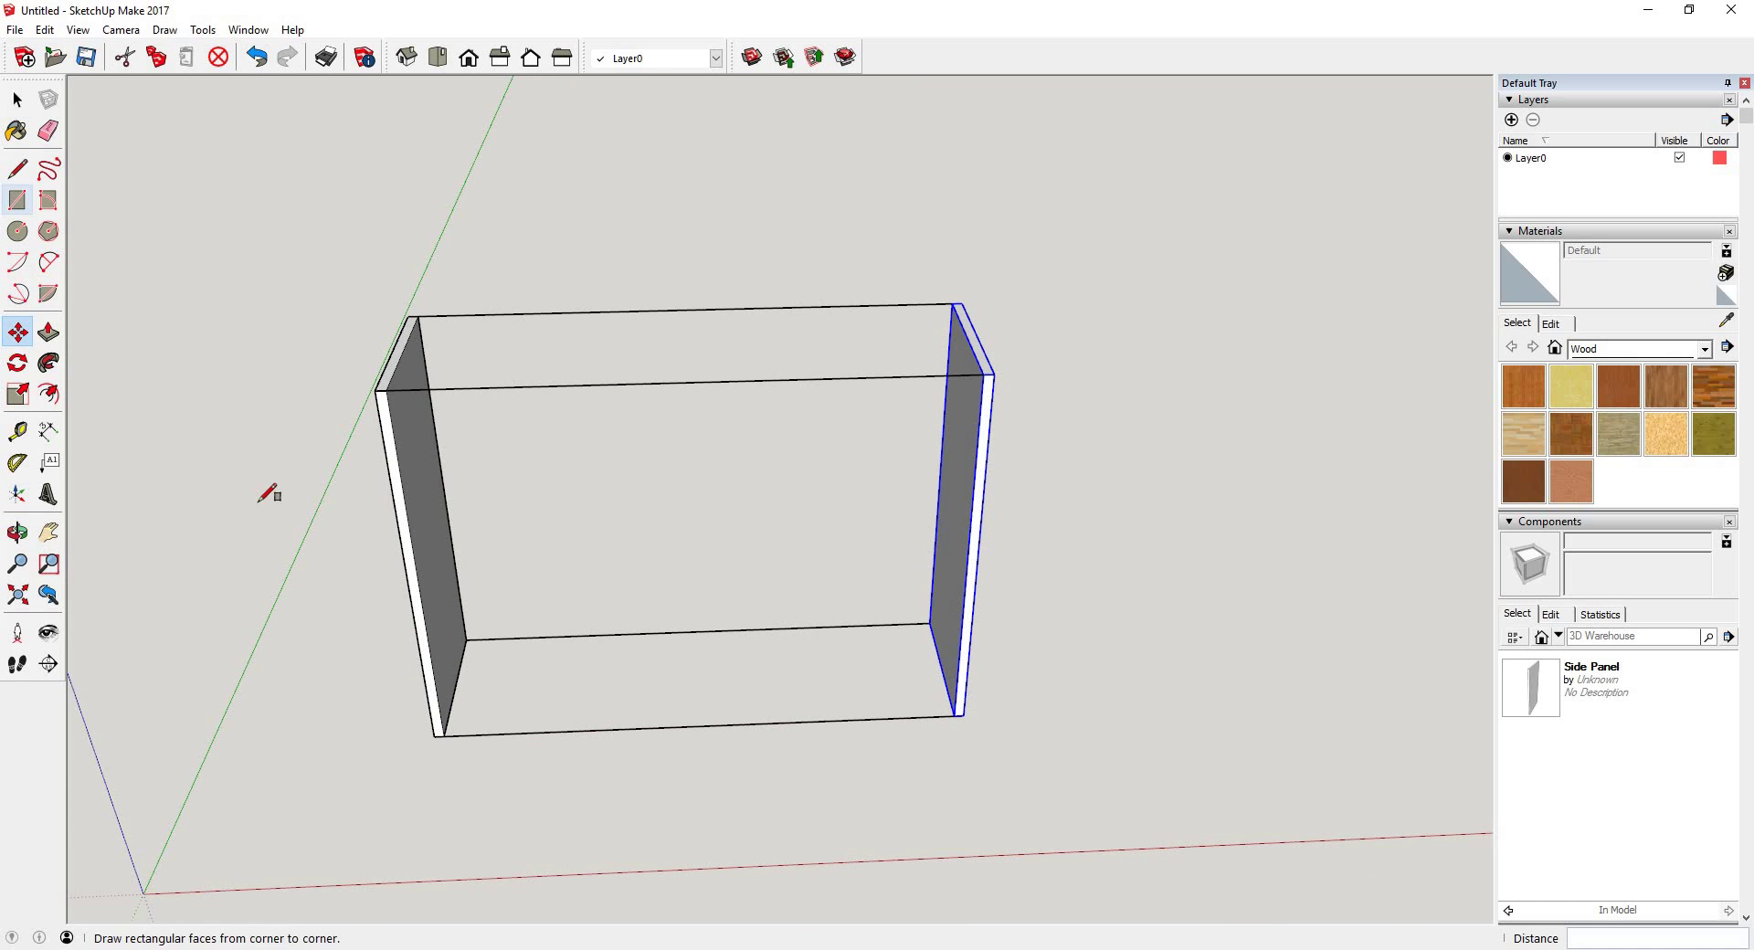
pyautogui.click(444, 735)
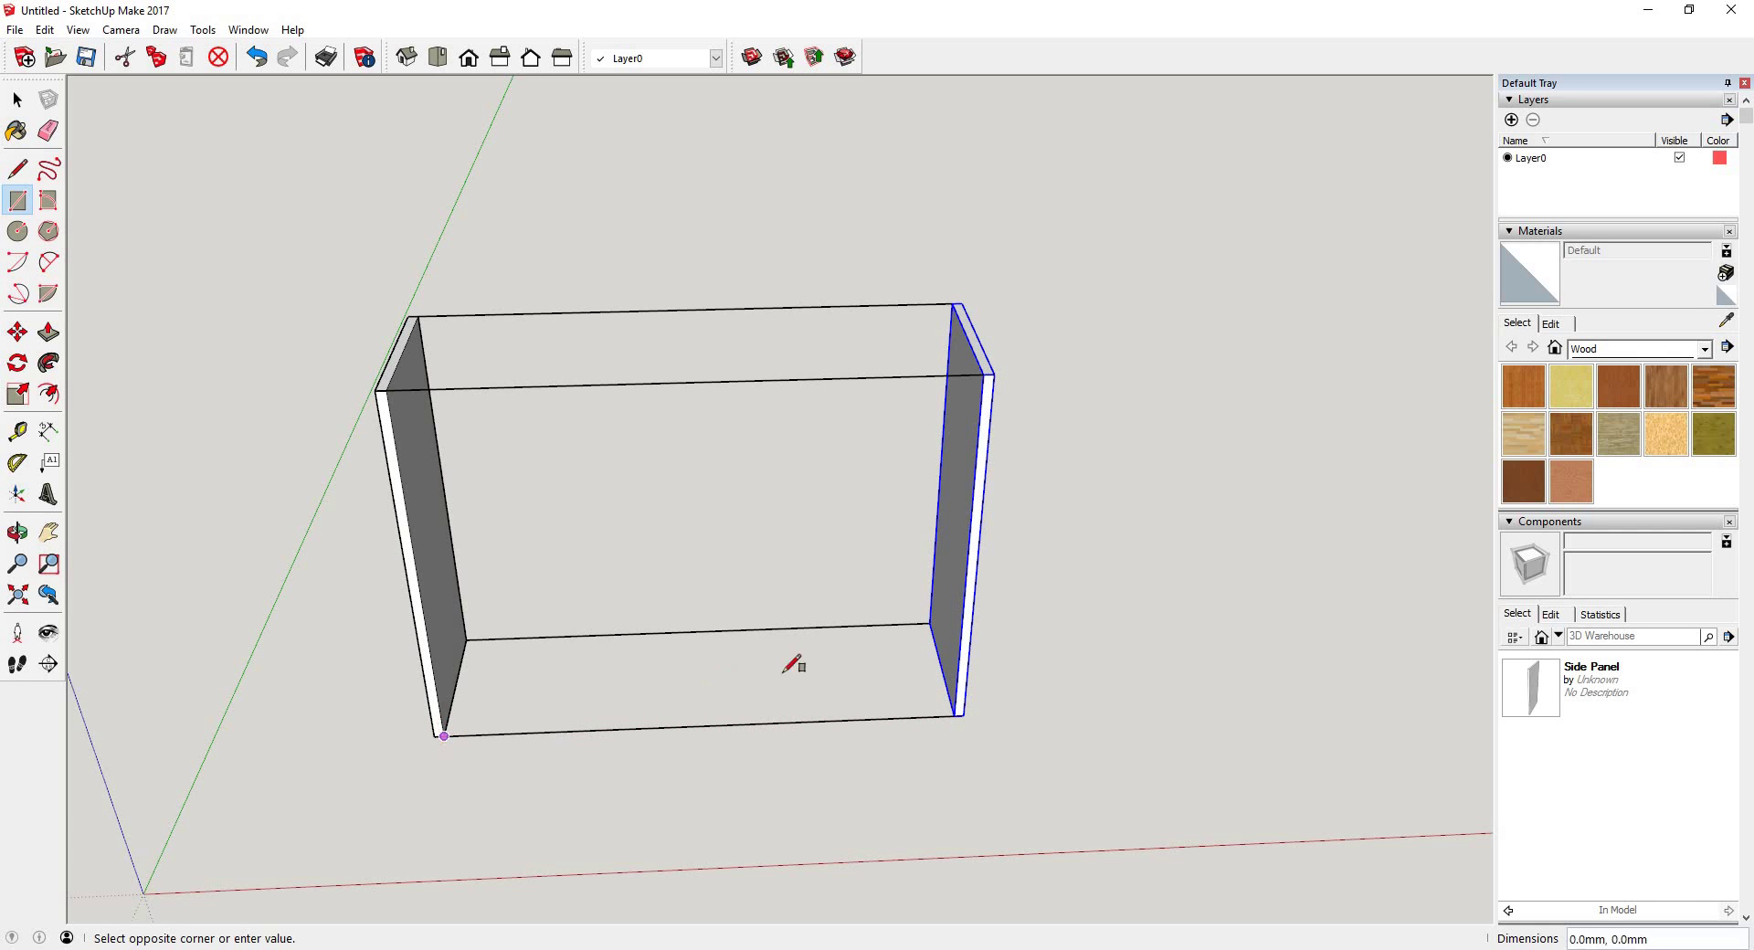
pyautogui.click(929, 623)
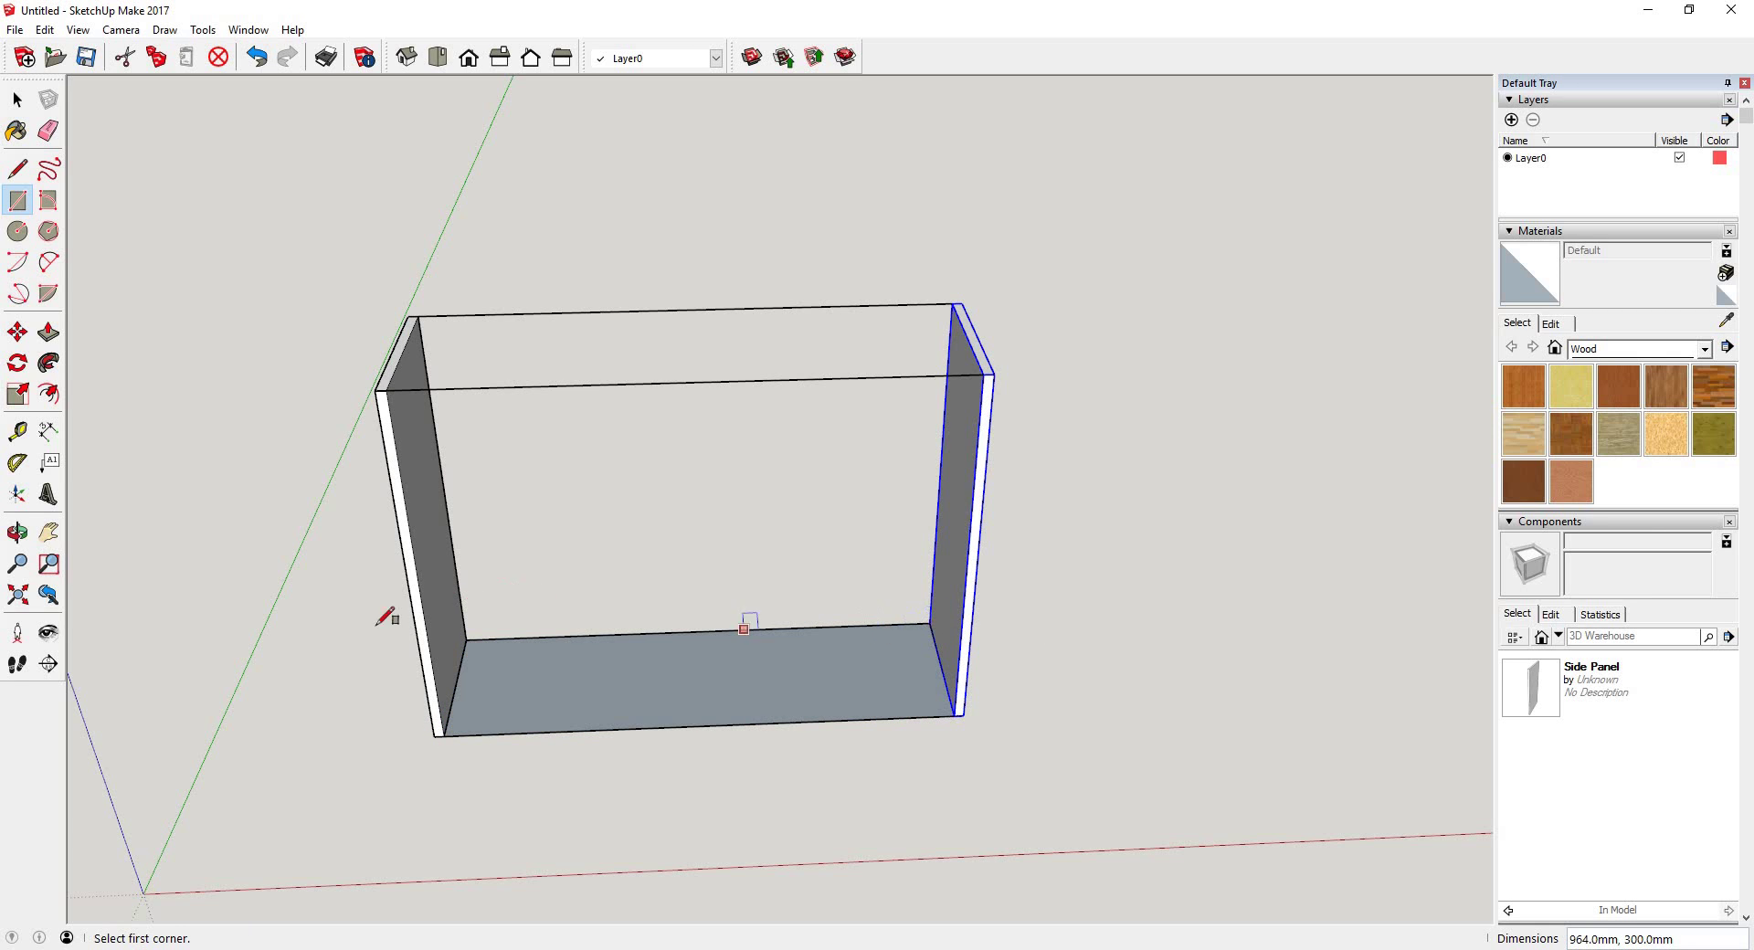
pyautogui.click(49, 332)
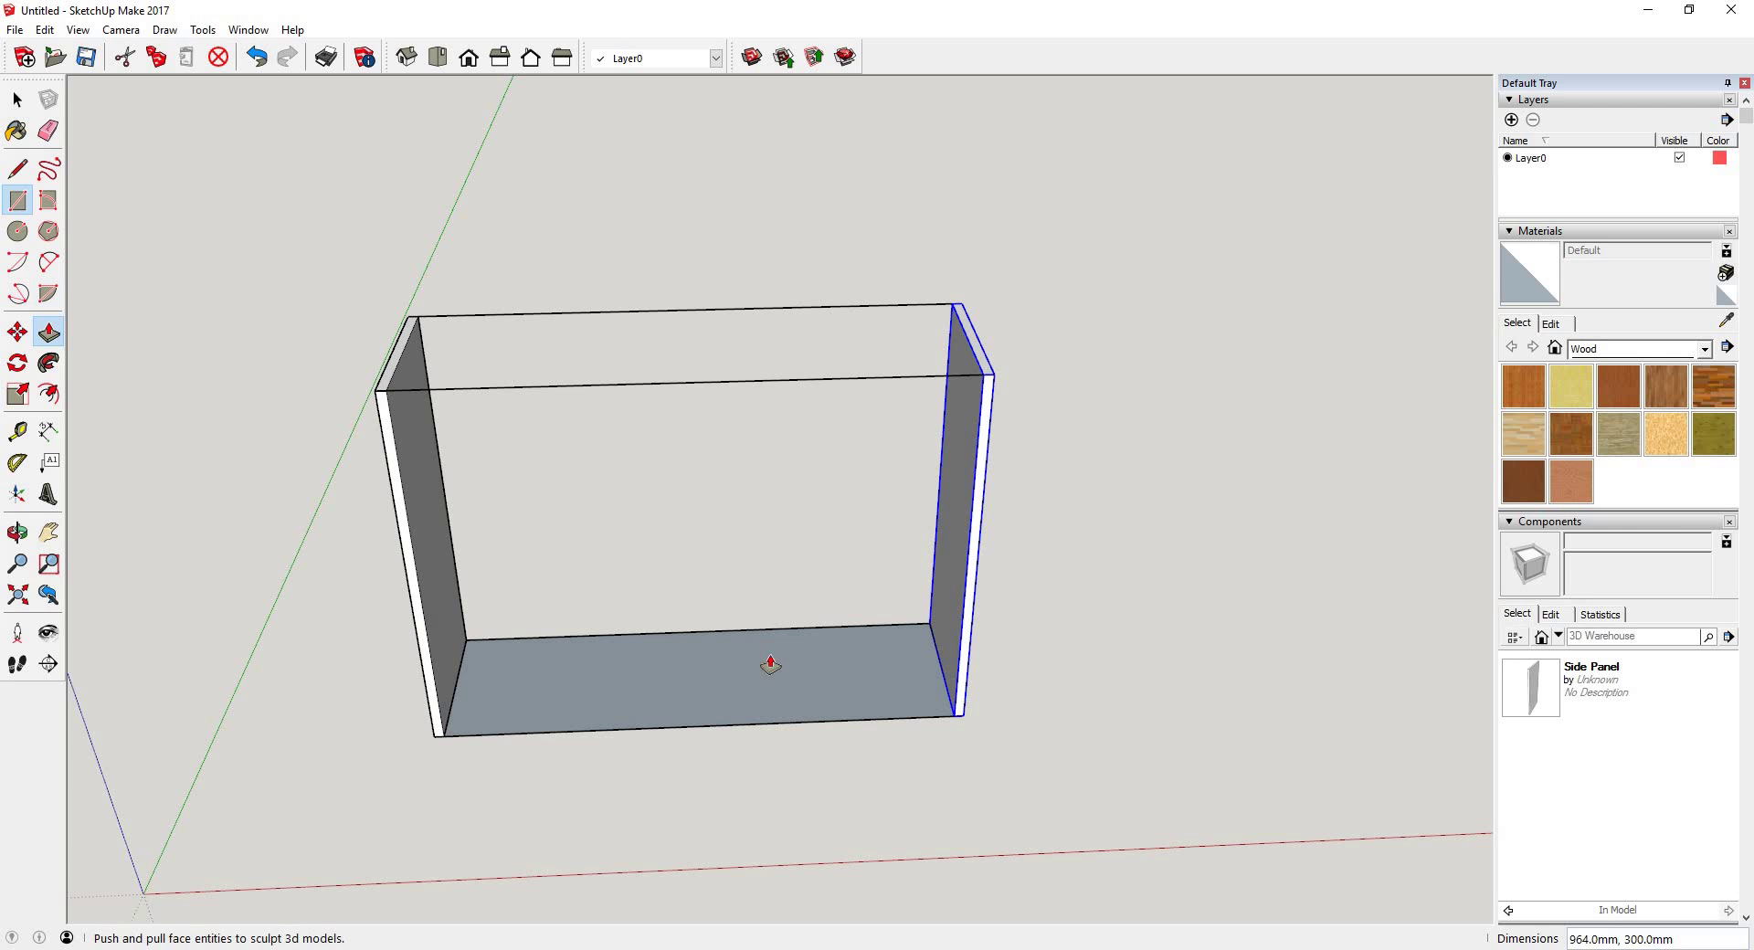
pyautogui.click(753, 685)
pyautogui.click(752, 680)
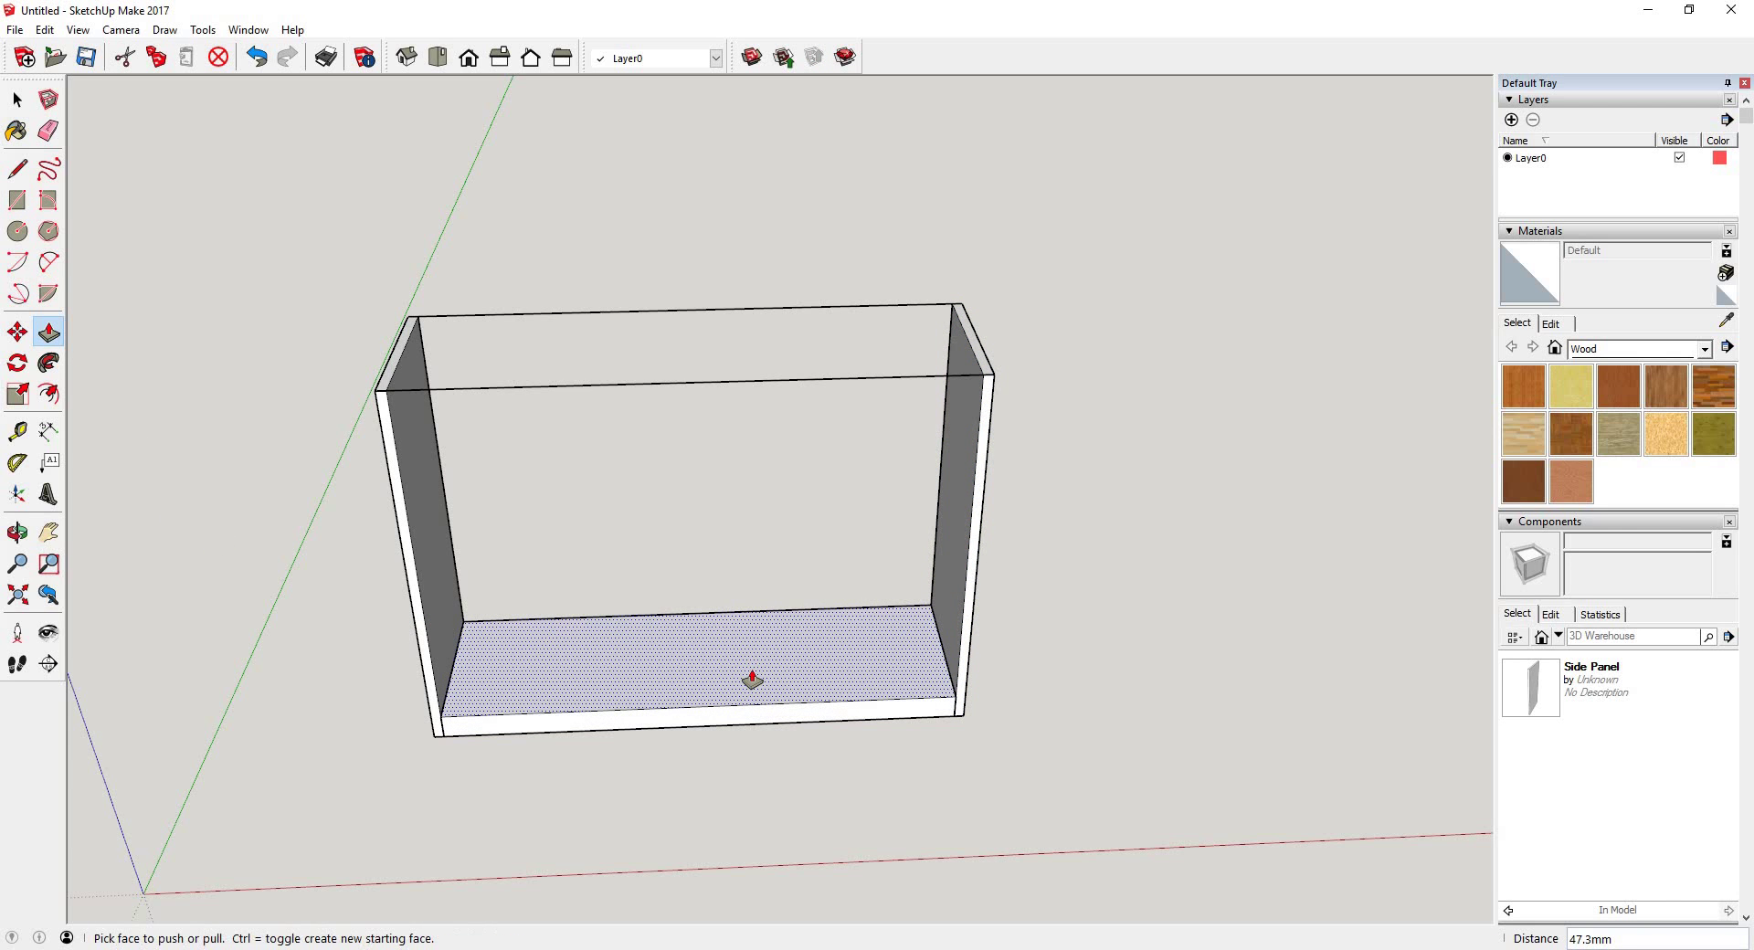
pyautogui.write('18')
pyautogui.press('Return')
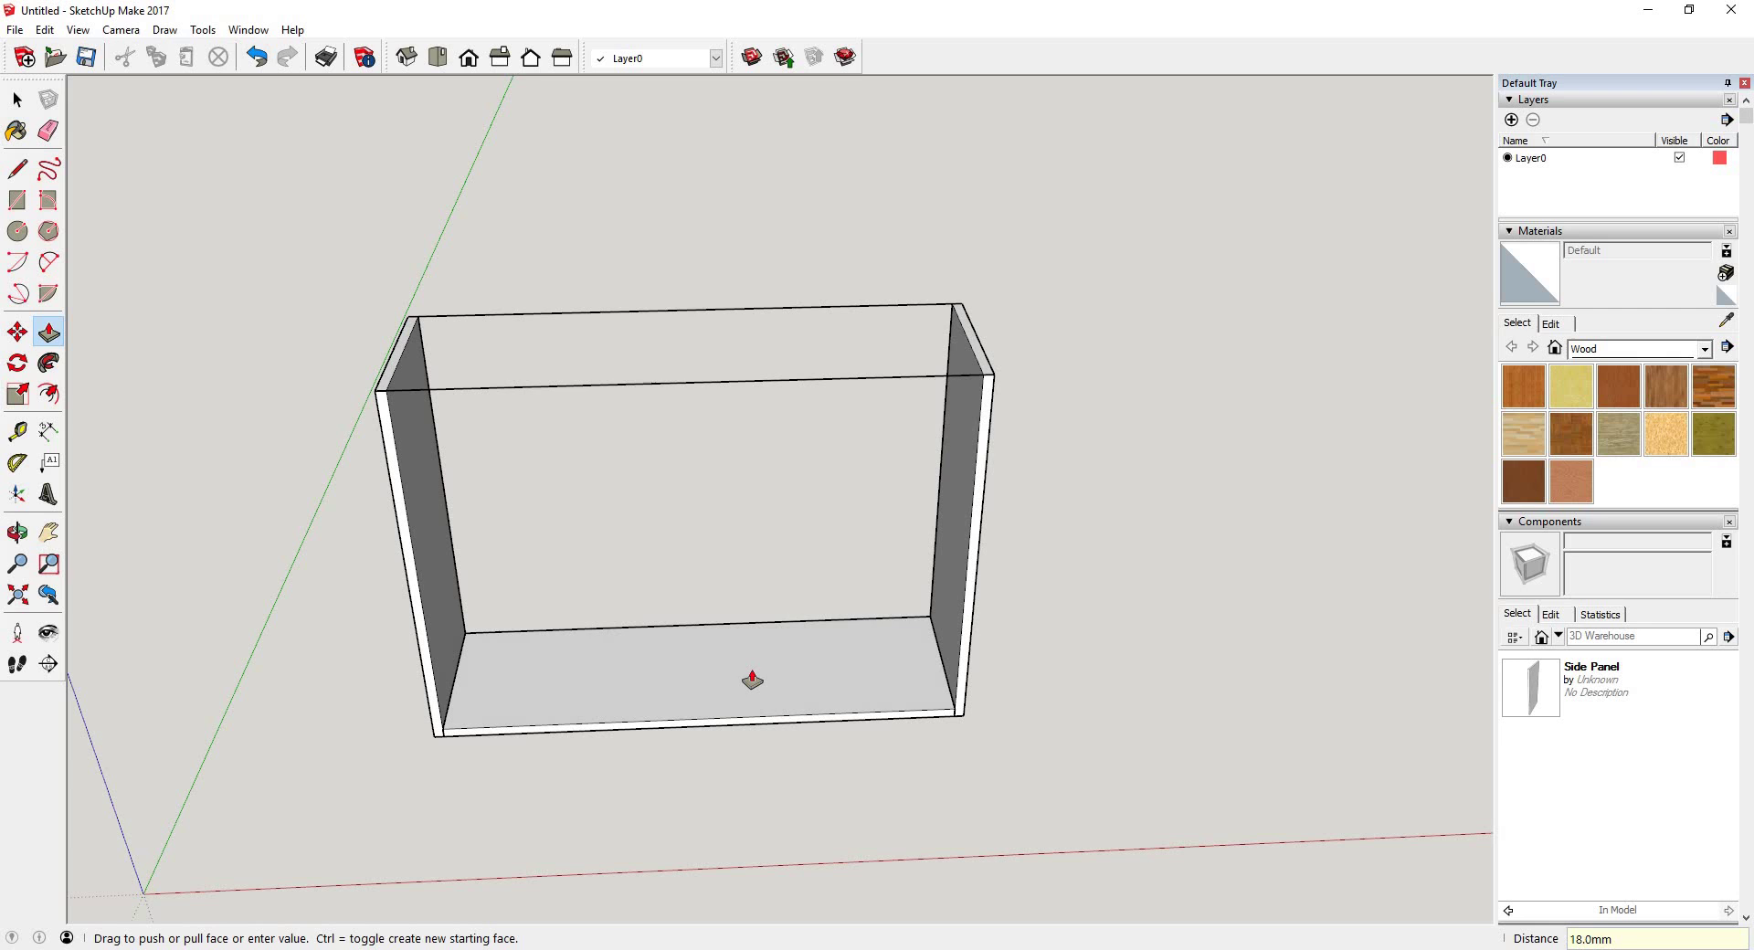
pyautogui.click(17, 100)
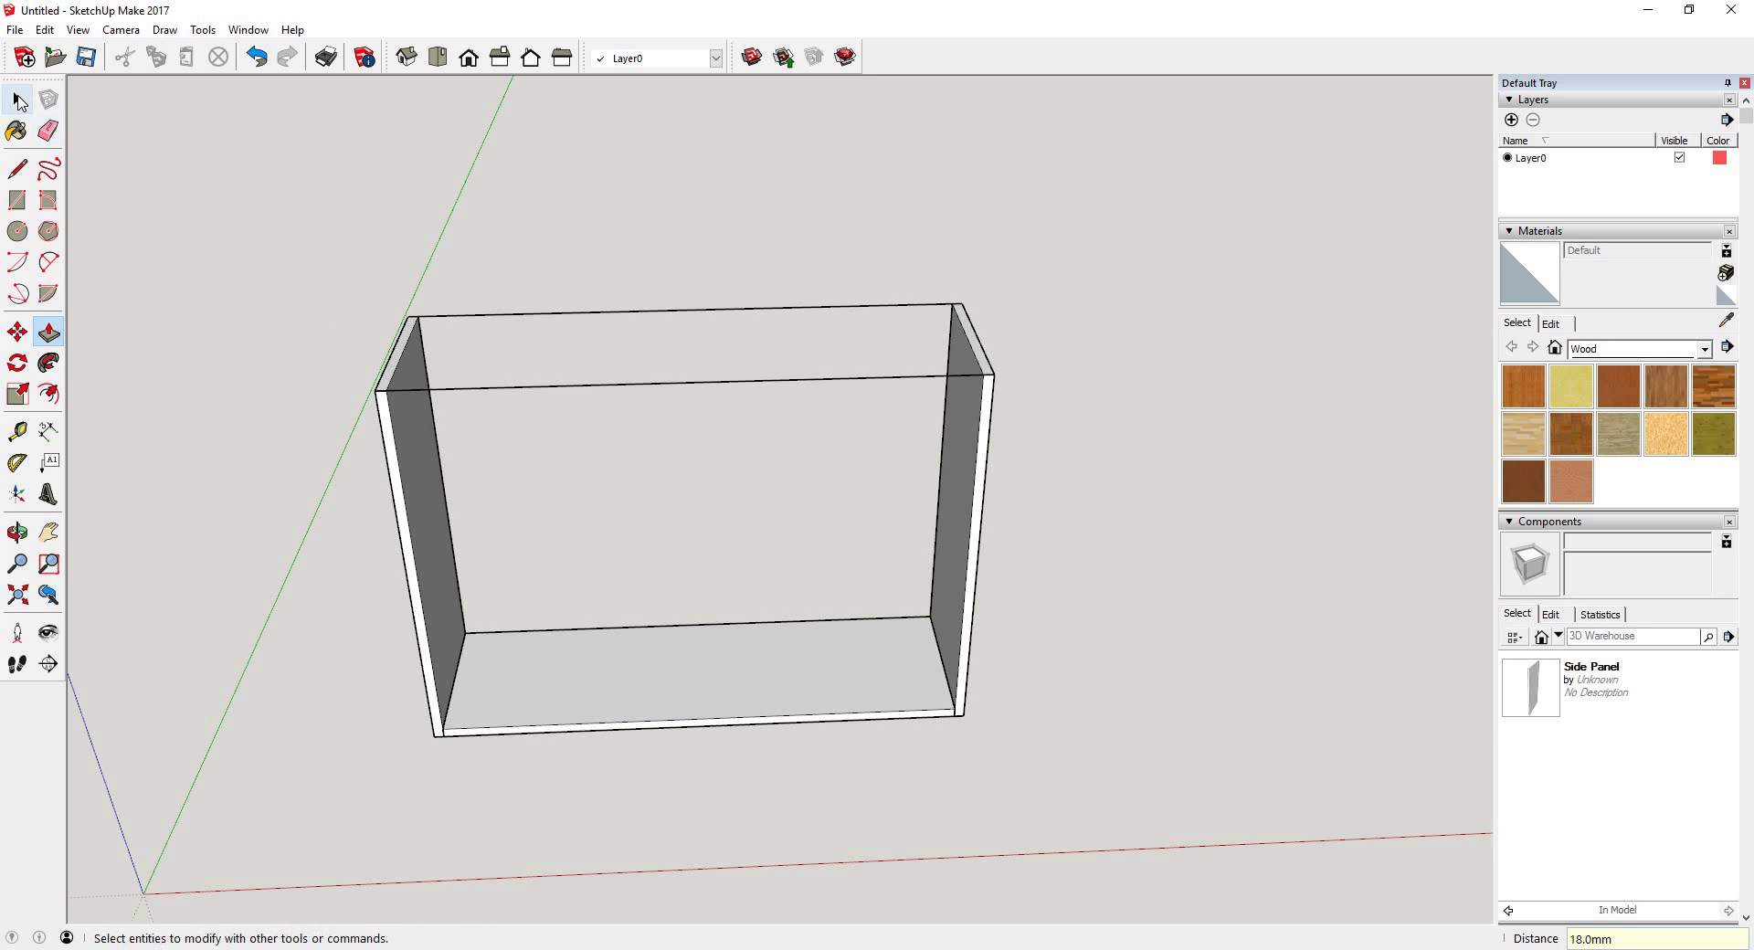
# Select the whole bottom board and make it a component named 'Shelf'.
pyautogui.doubleClick(710, 663)
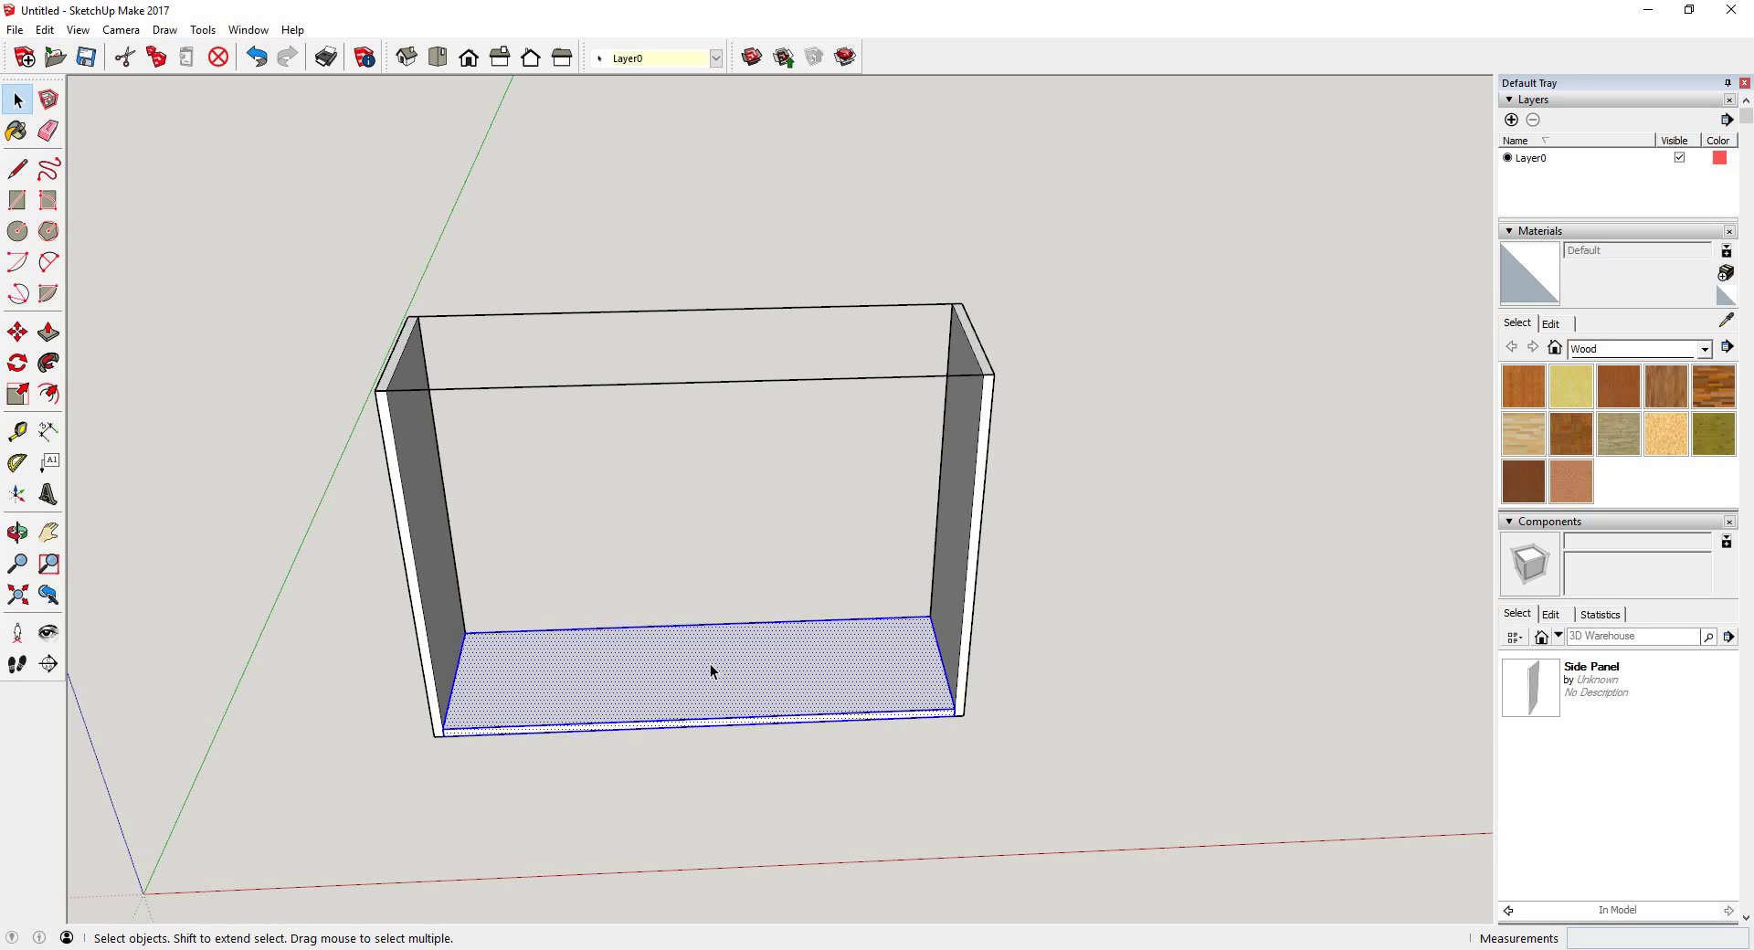
pyautogui.rightClick(710, 663)
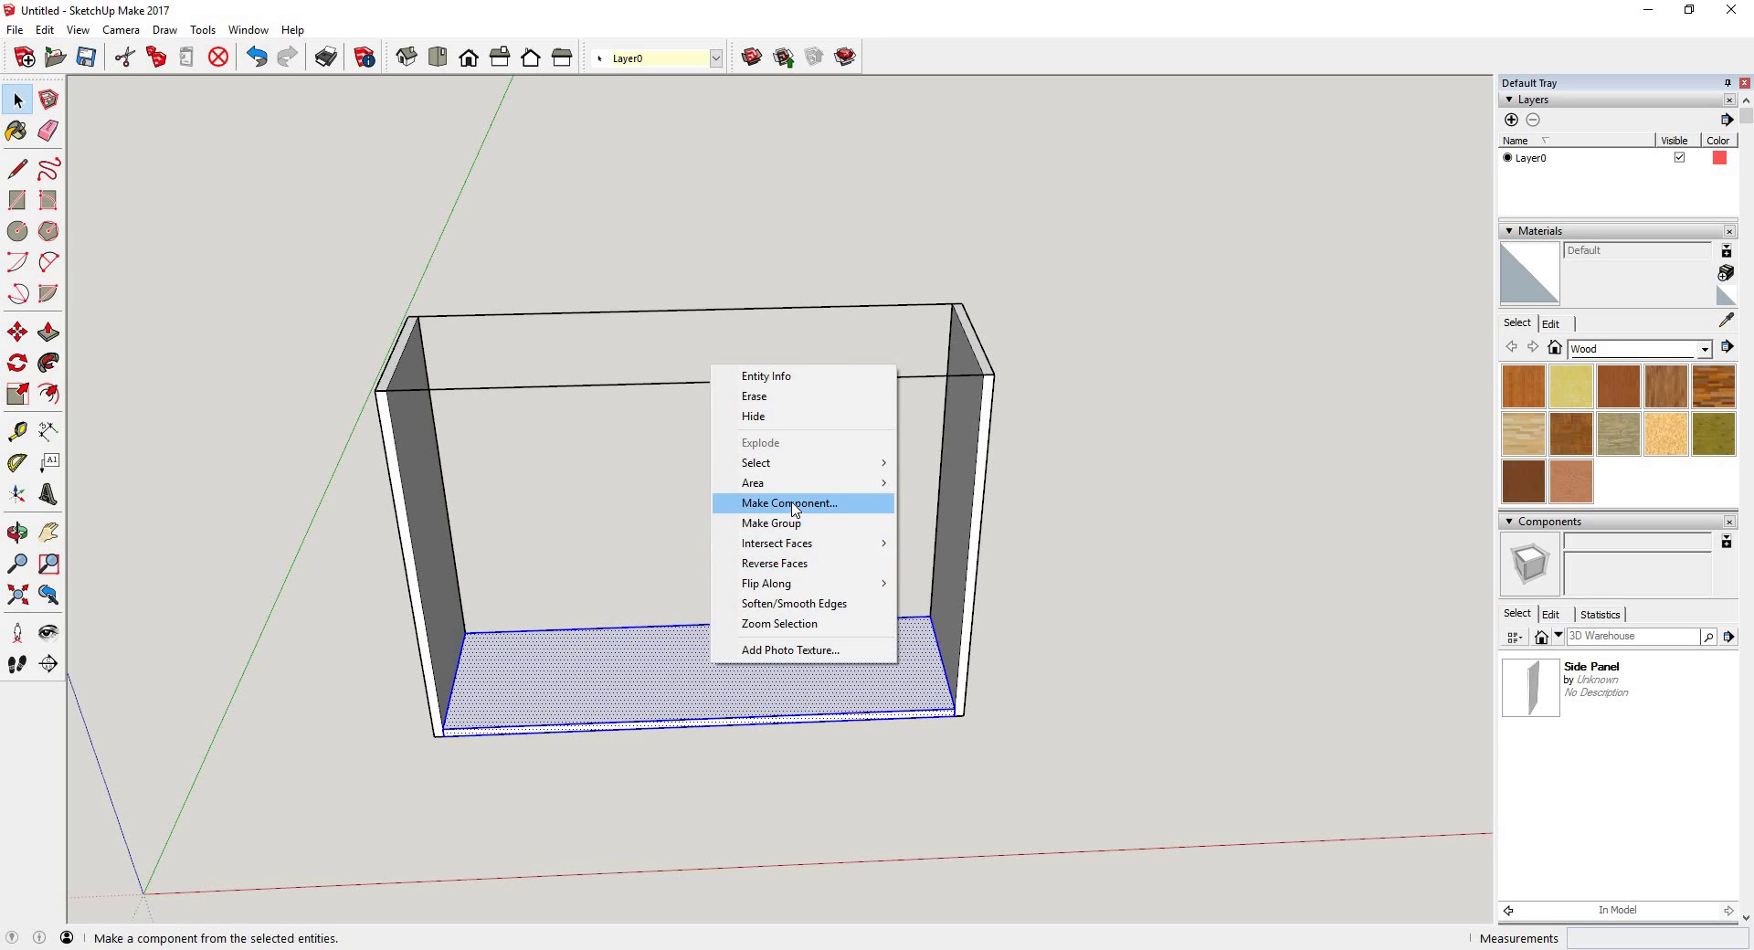
pyautogui.click(791, 507)
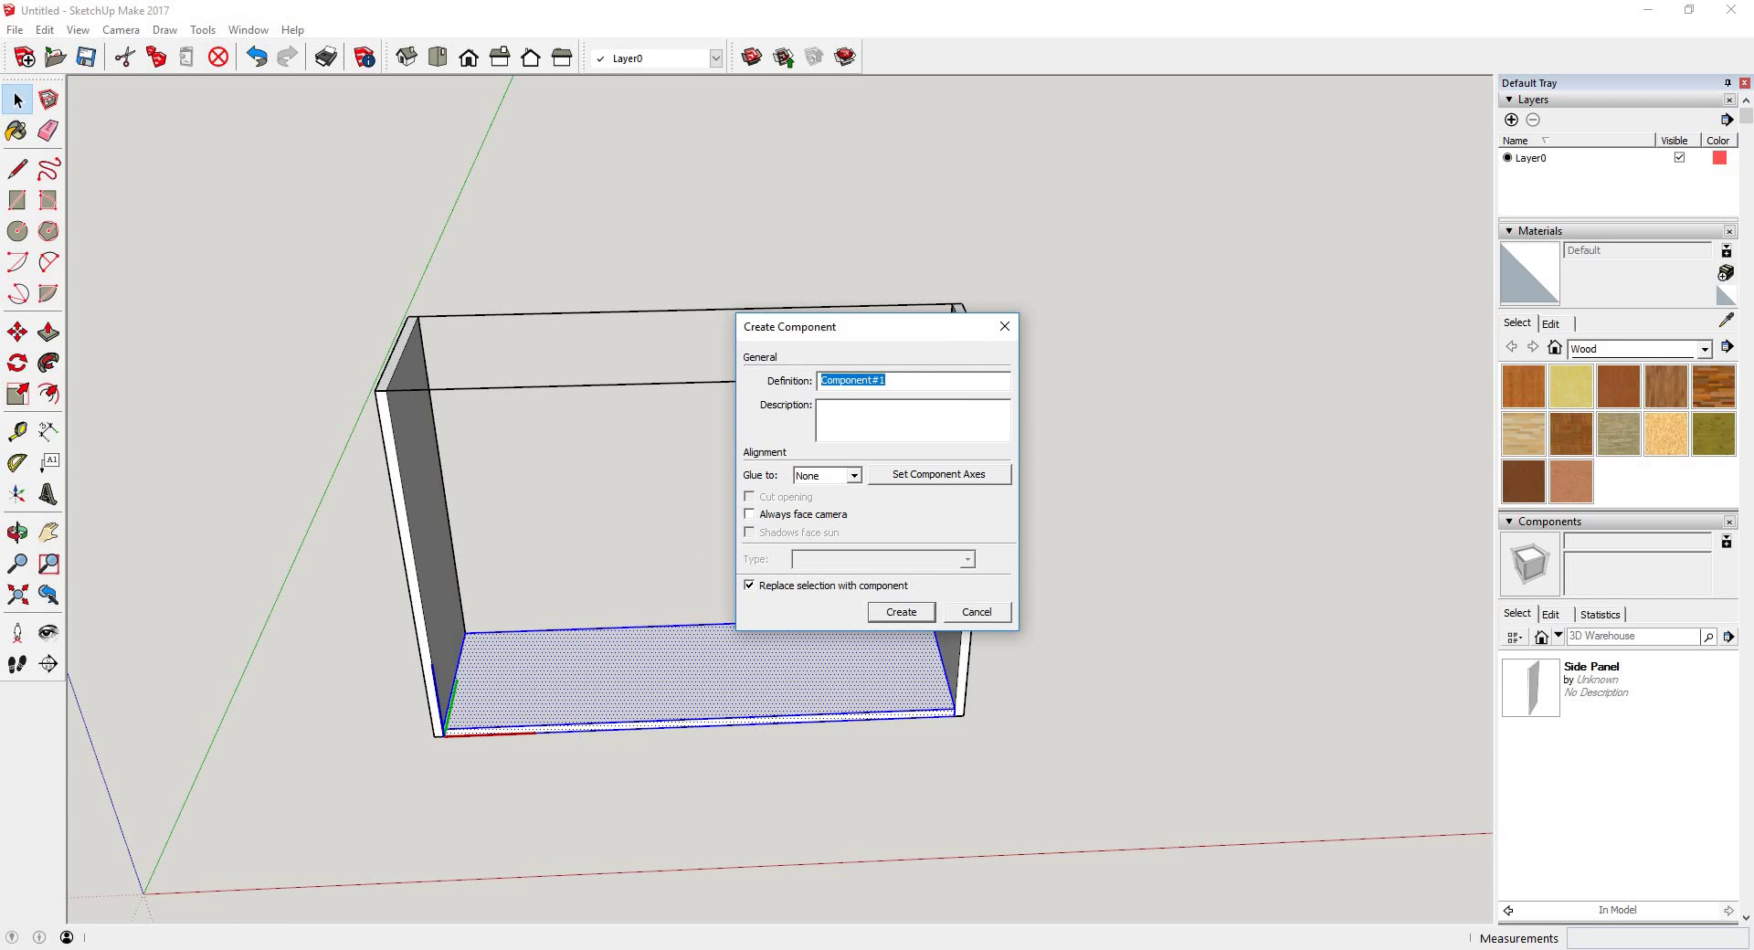
pyautogui.write('Shelf')
pyautogui.click(920, 620)
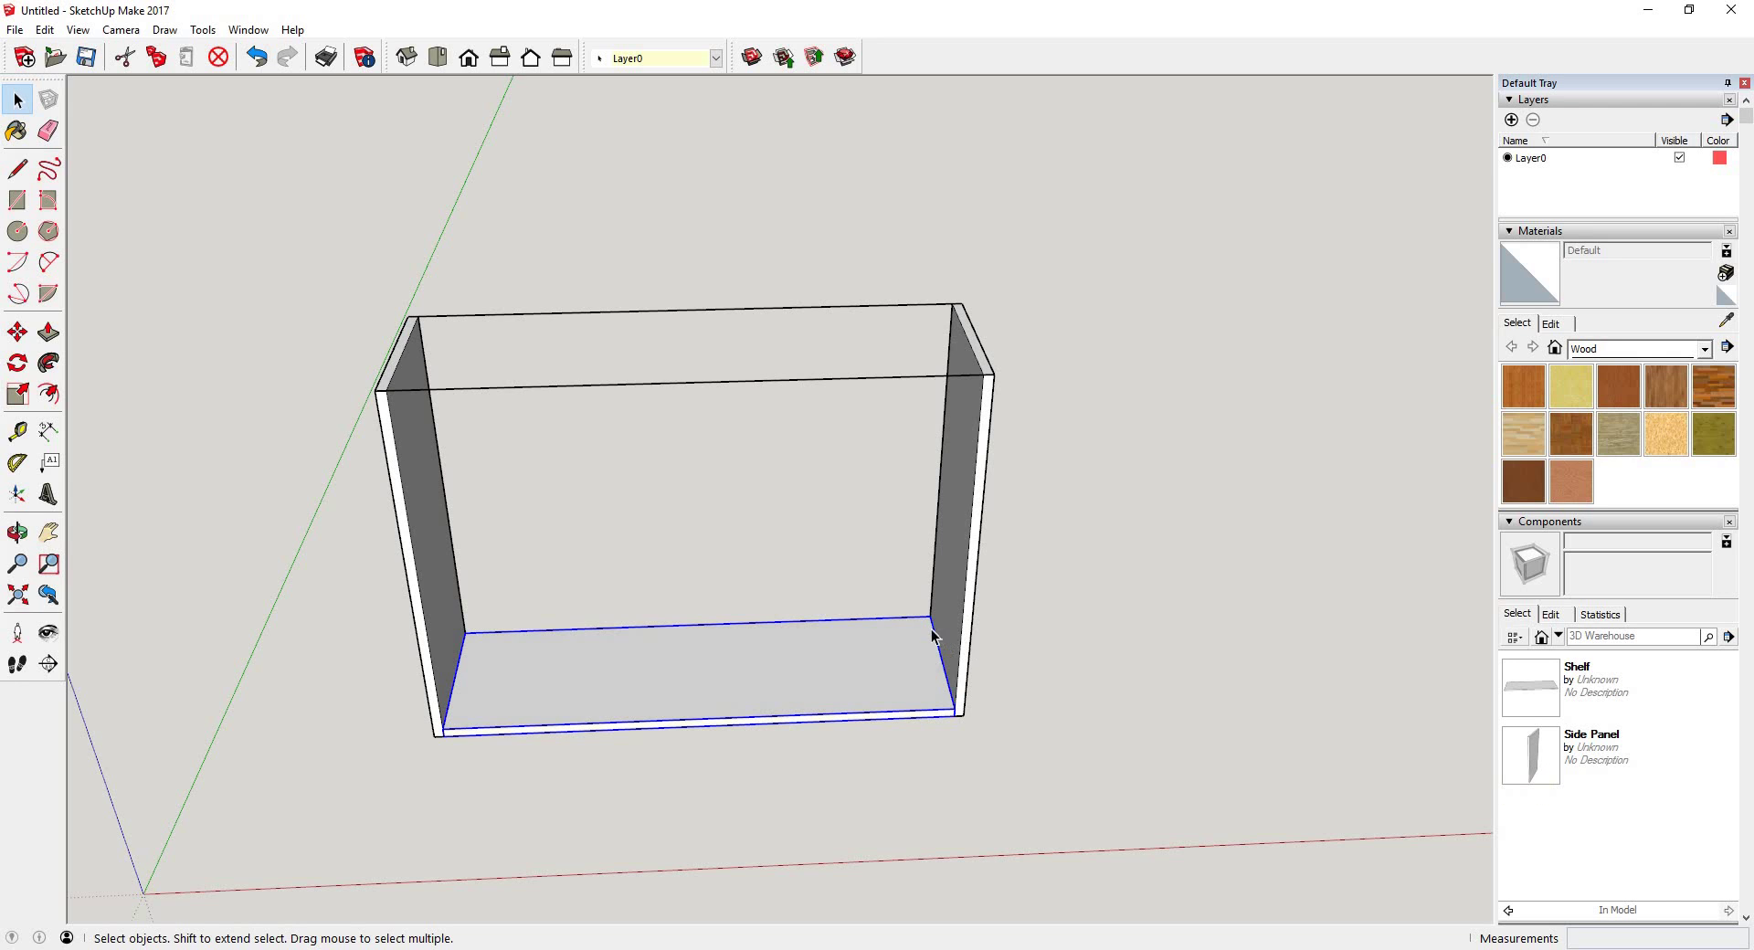
# Orbit and zoom in close on the bottom shelf inside the cabinet.
pyautogui.click(1534, 757)
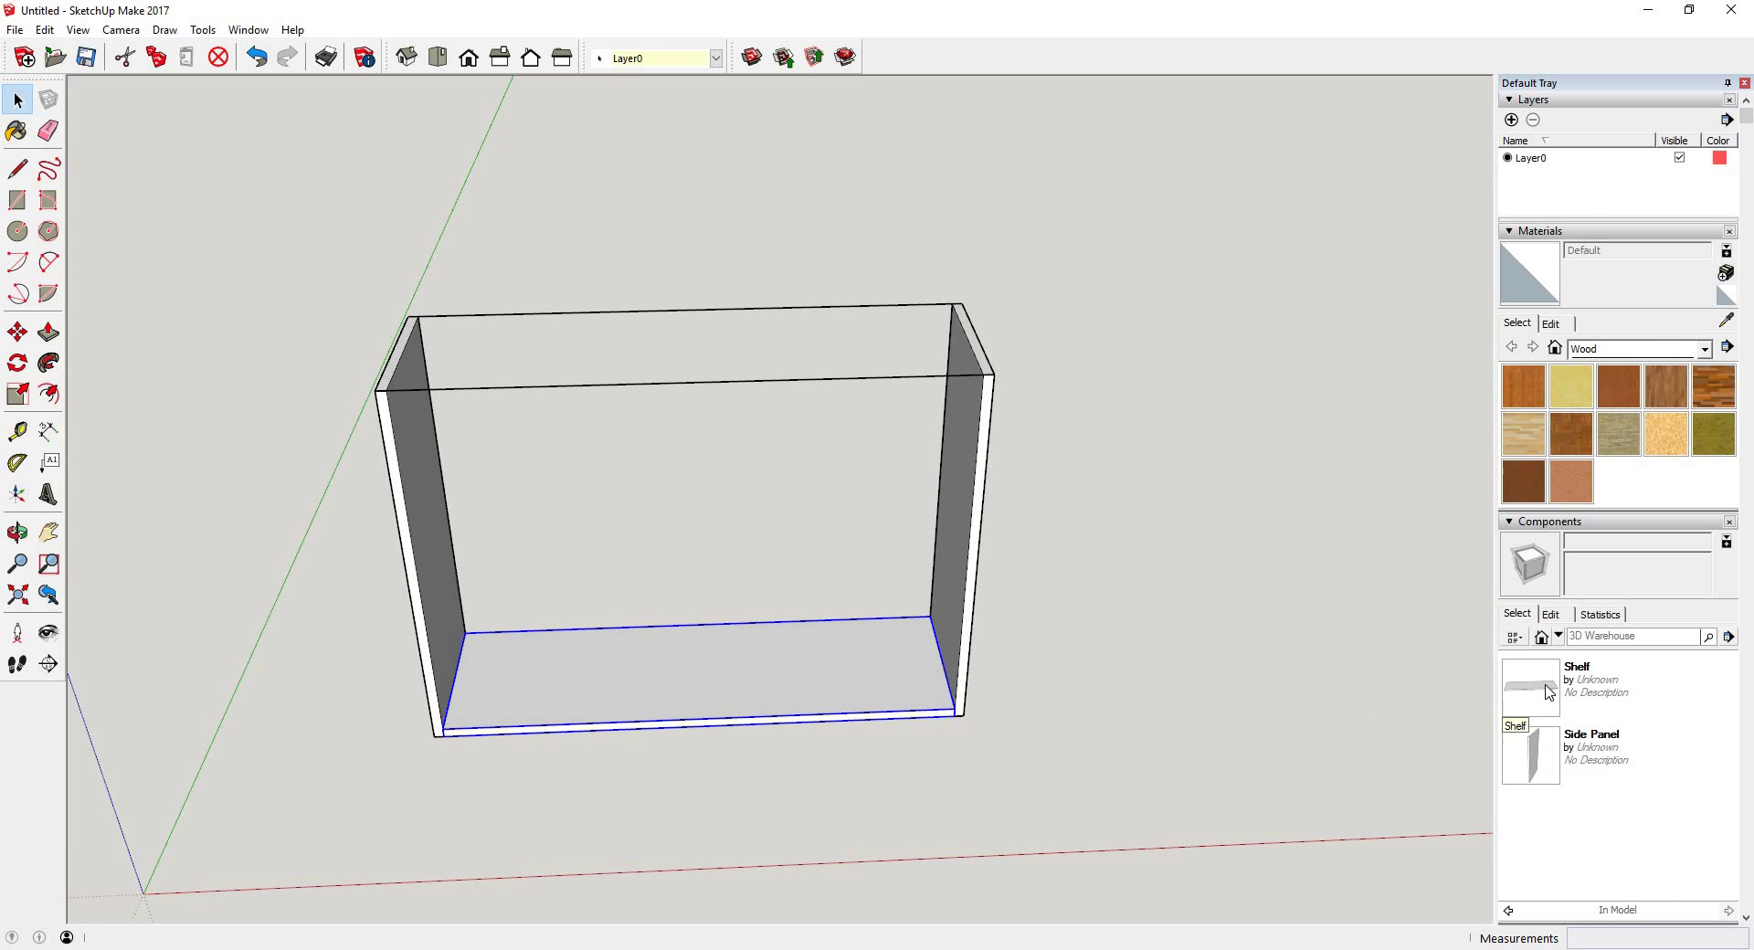
pyautogui.moveTo(1352, 667); pyautogui.dragTo(1531, 704)
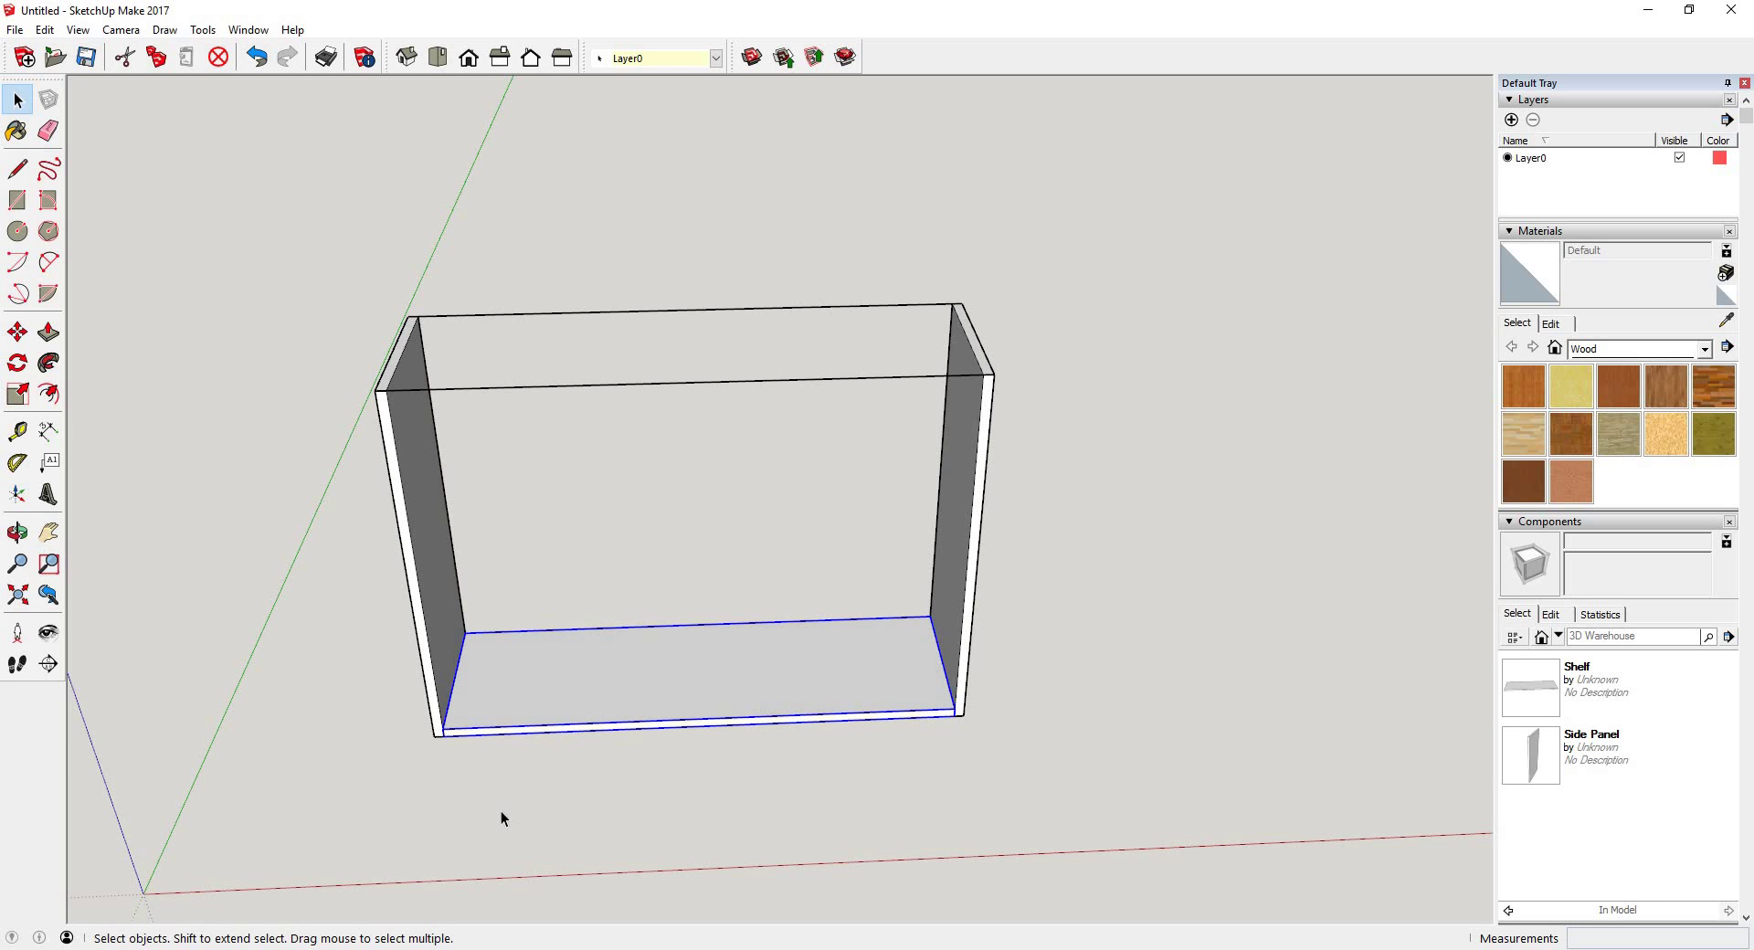
pyautogui.moveTo(666, 689); pyautogui.dragTo(853, 637, button='middle')
pyautogui.scroll(5, 751, 598)
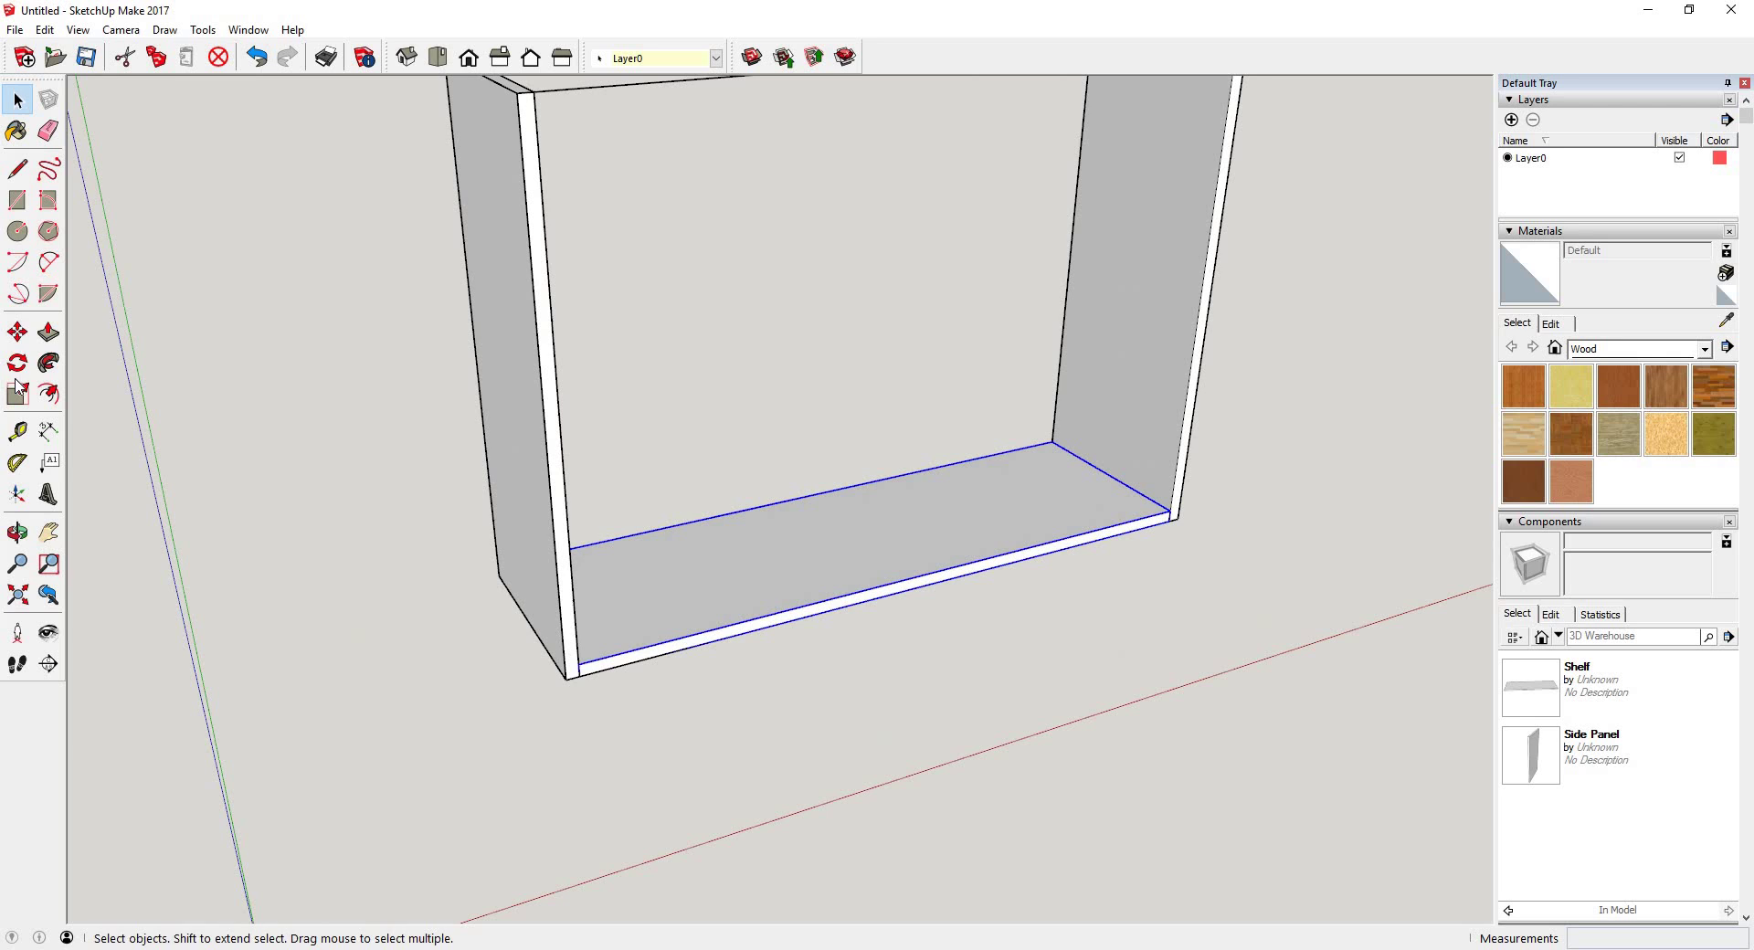
pyautogui.click(17, 332)
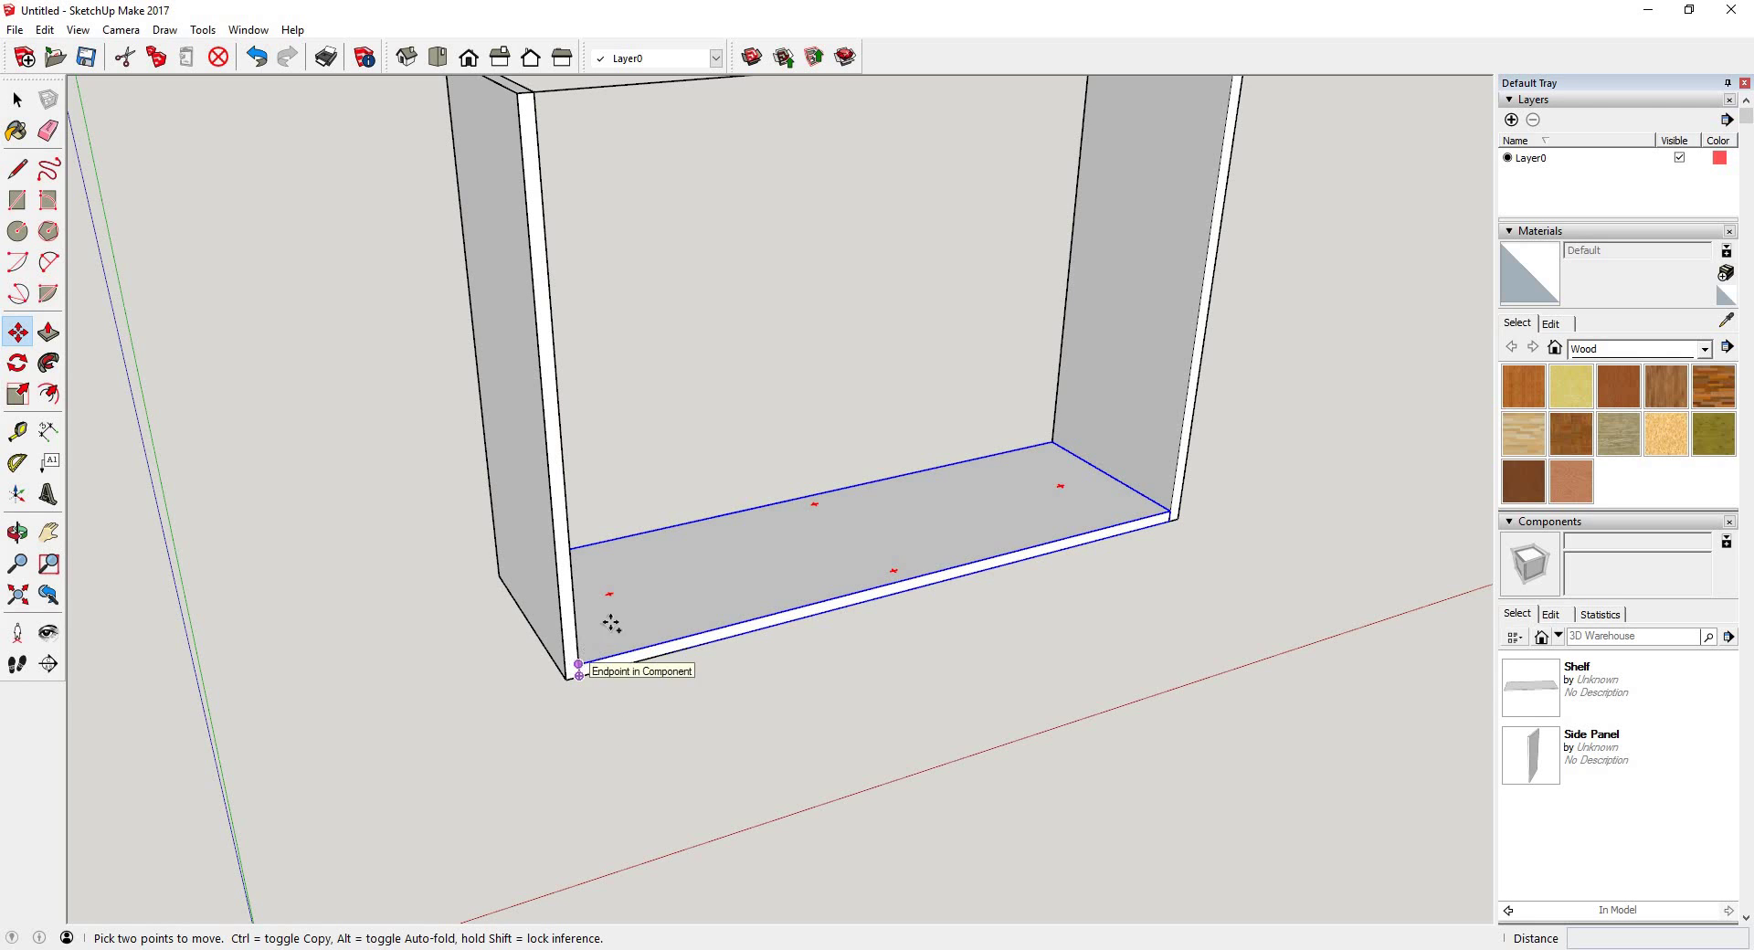
# Copy the bottom shelf up to the cabinet top as a top board.
pyautogui.click(579, 667)
pyautogui.press('ctrl')
pyautogui.scroll(-3, 631, 631)
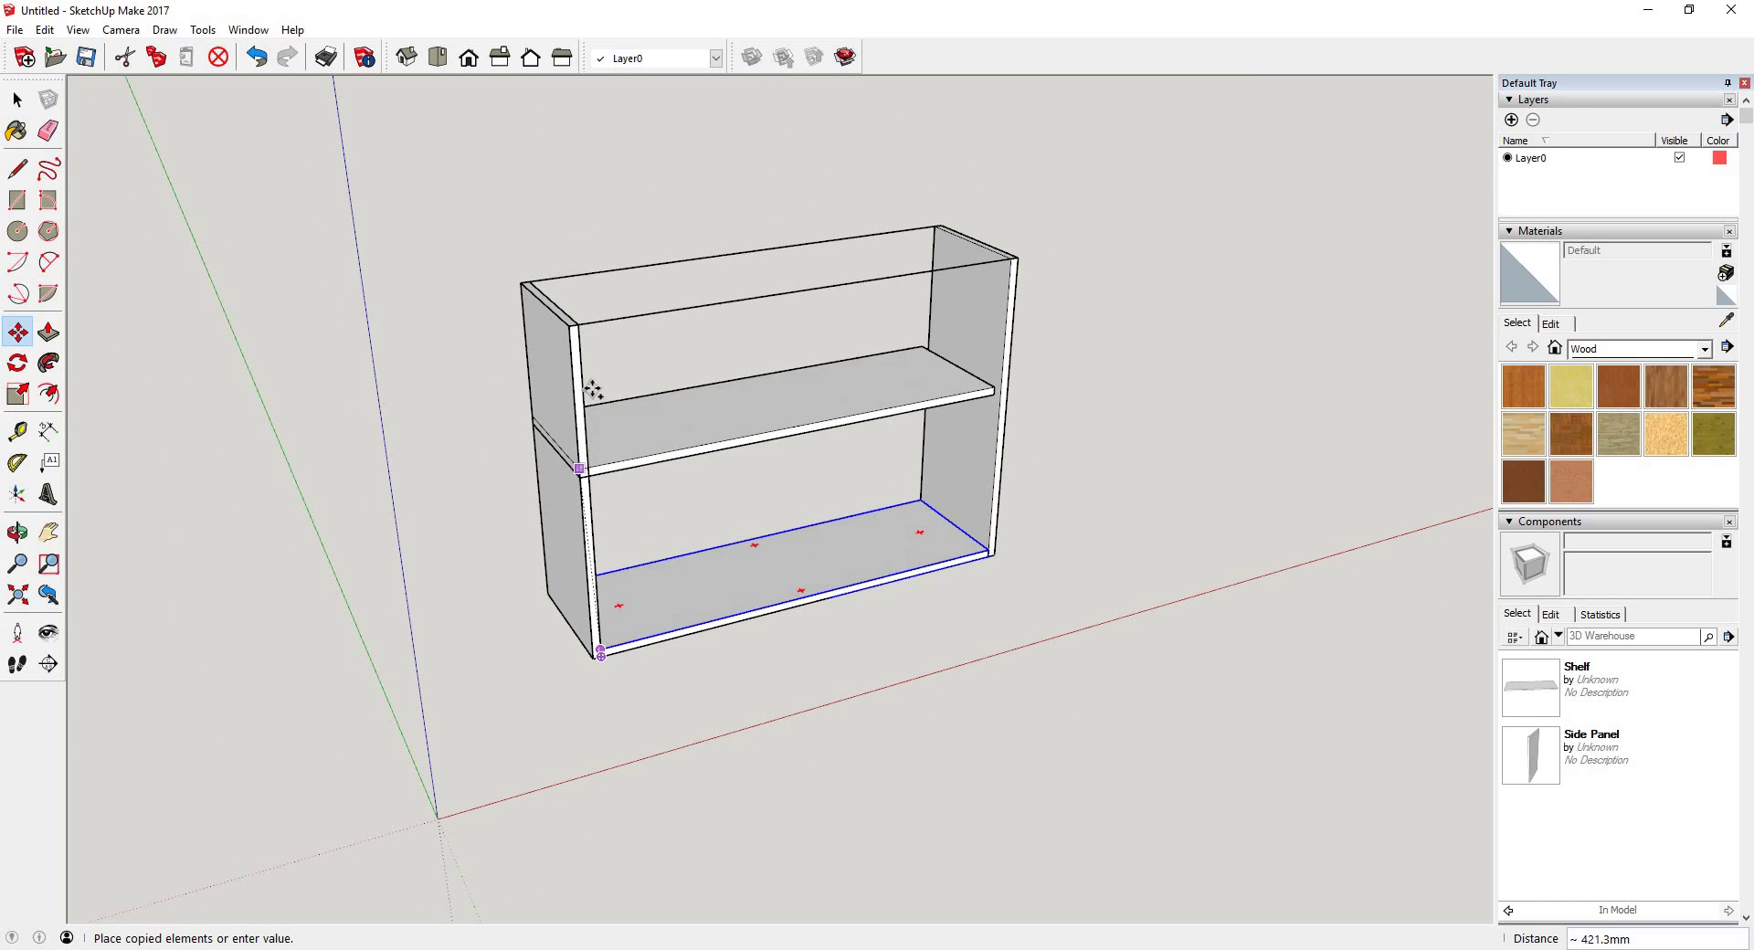
pyautogui.click(570, 426)
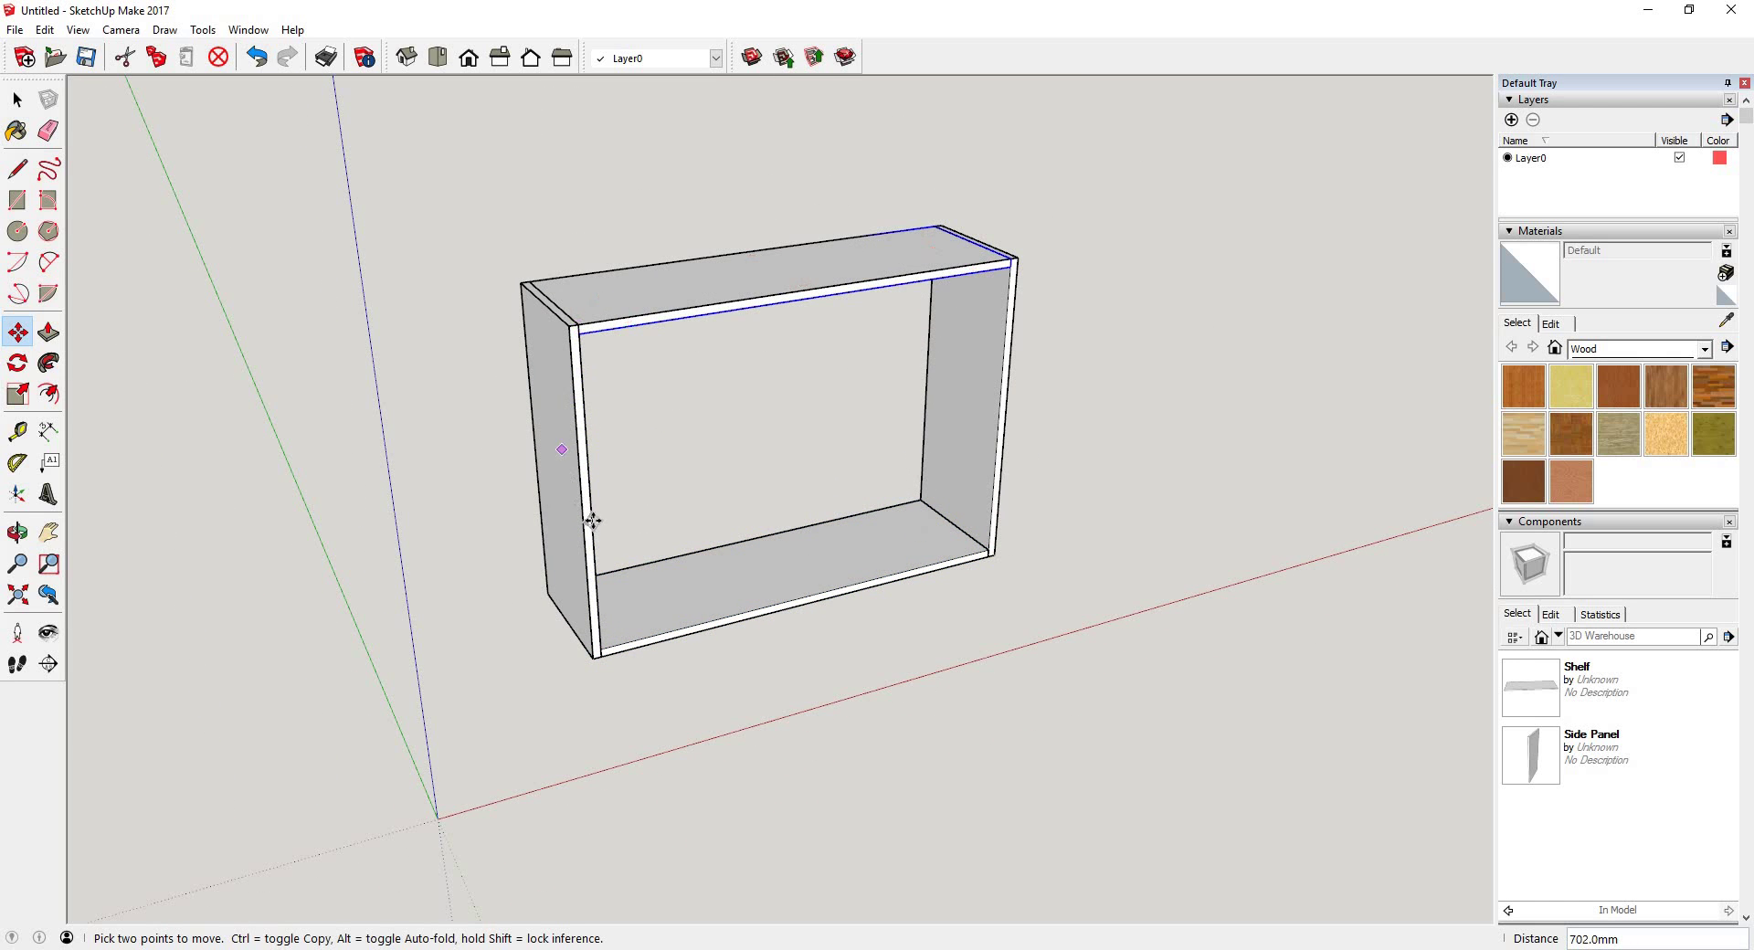
pyautogui.scroll(3, 612, 342)
pyautogui.scroll(2, 594, 340)
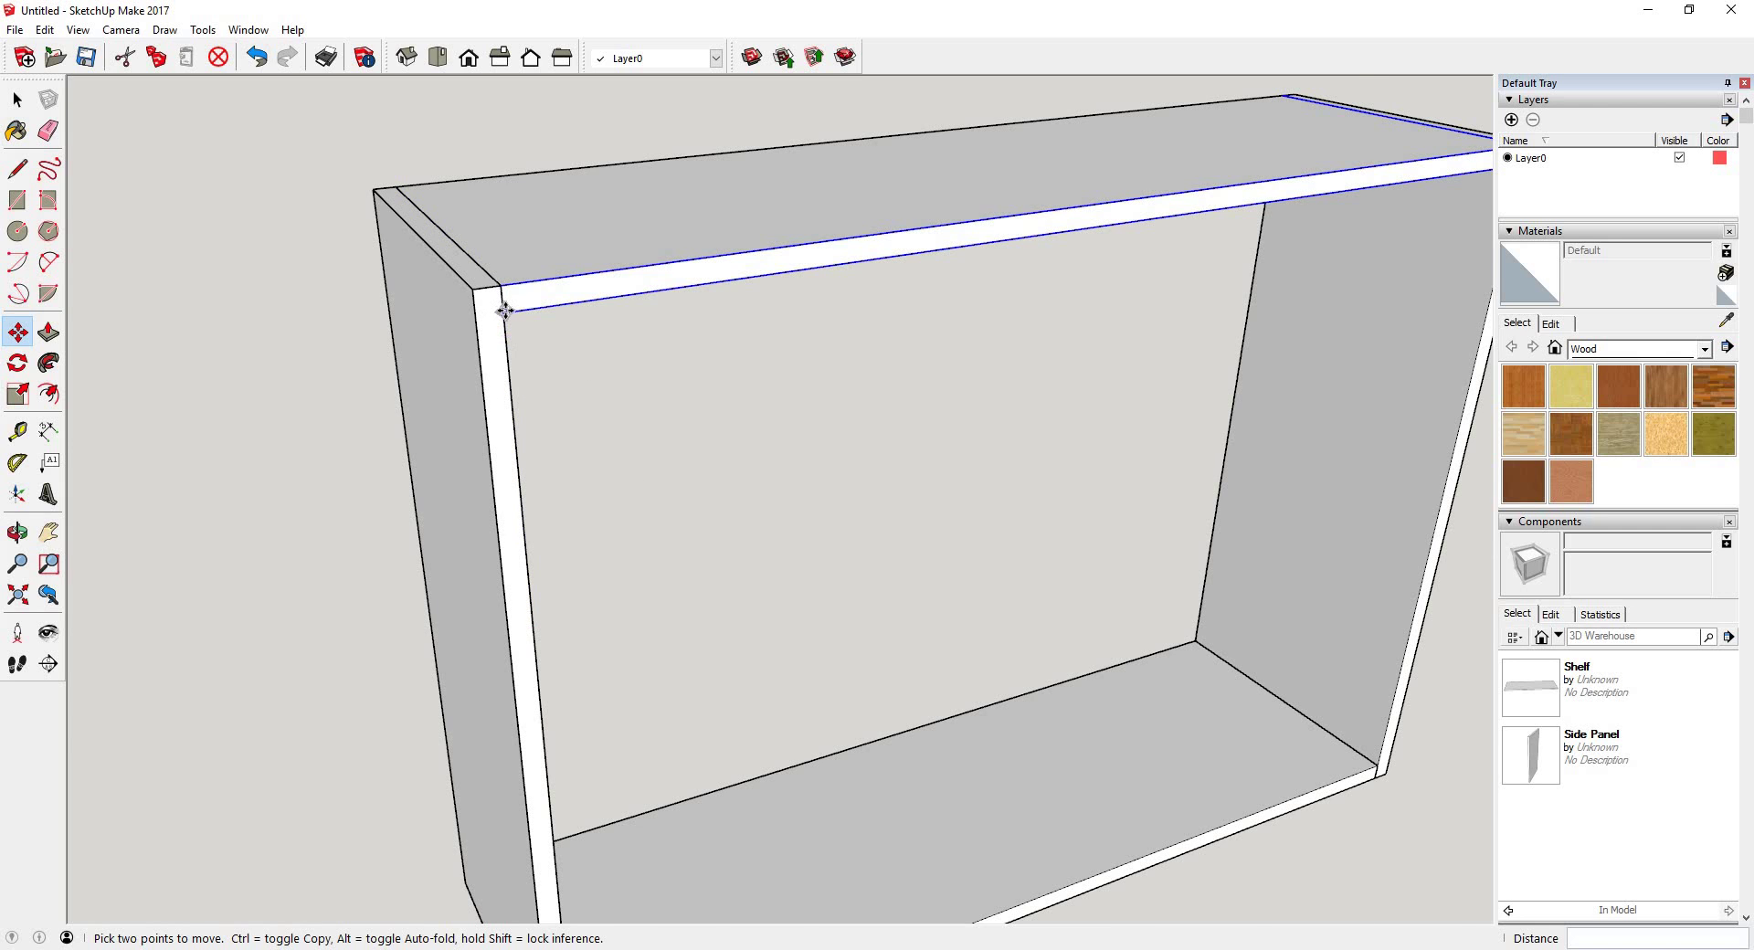
pyautogui.scroll(3, 501, 305)
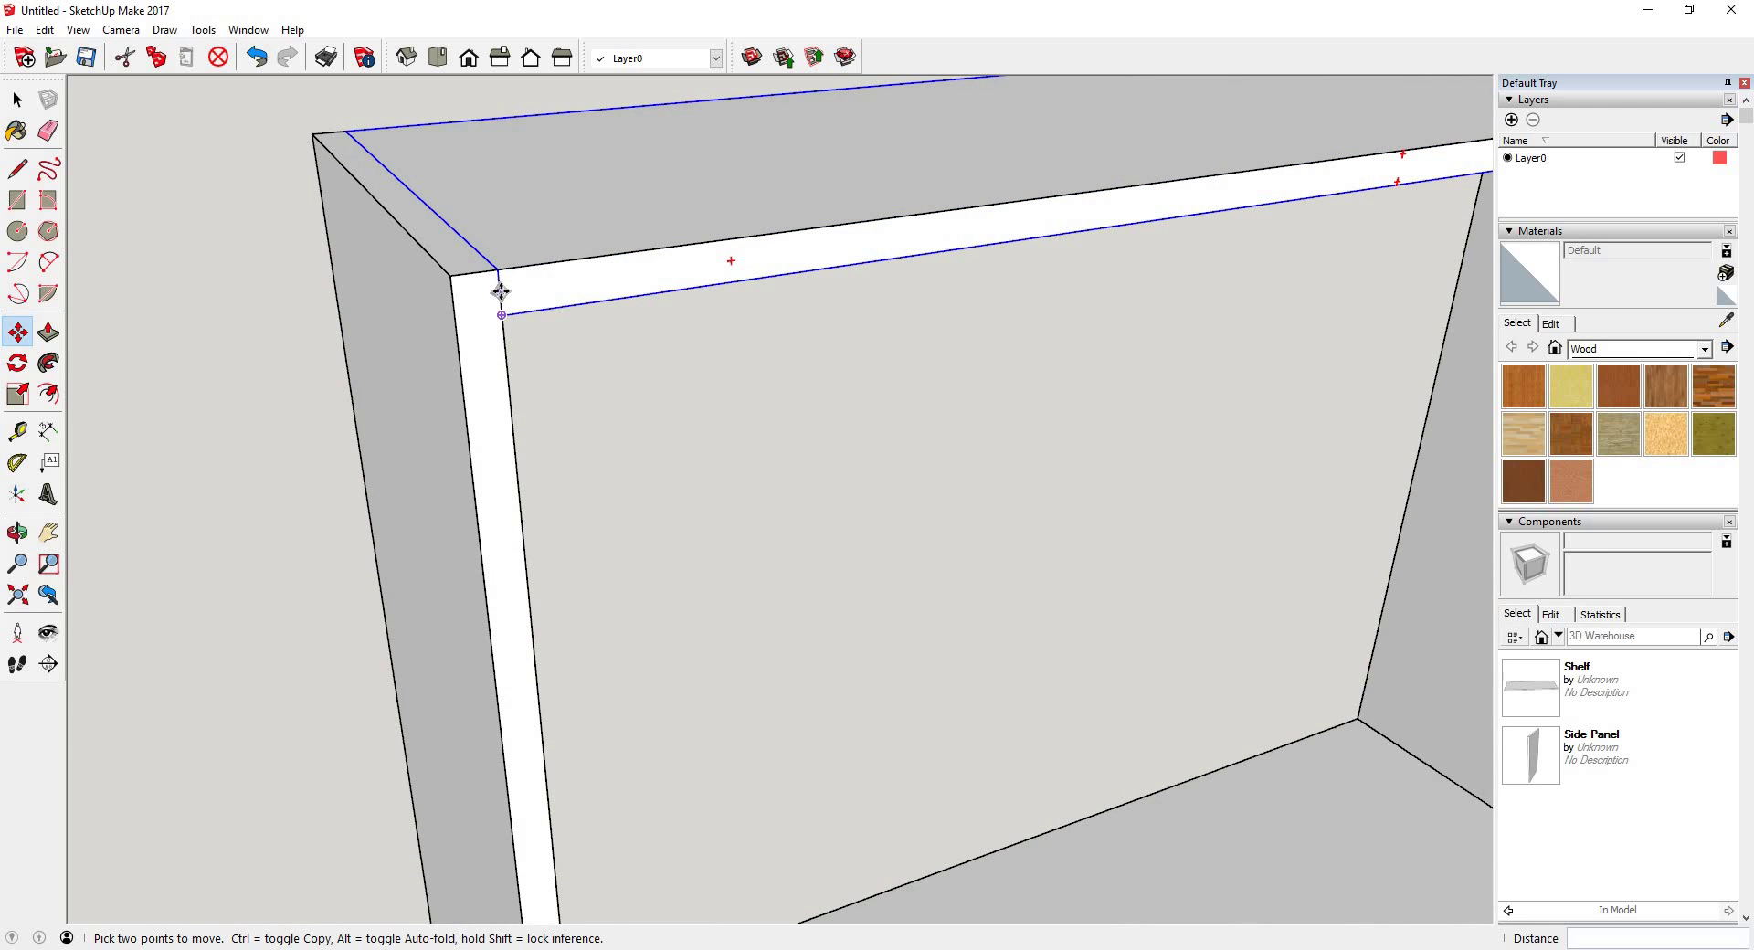
# Copy the top board 351 mm down as a middle shelf, then check it from the front-right.
pyautogui.click(501, 290)
pyautogui.scroll(-5, 501, 293)
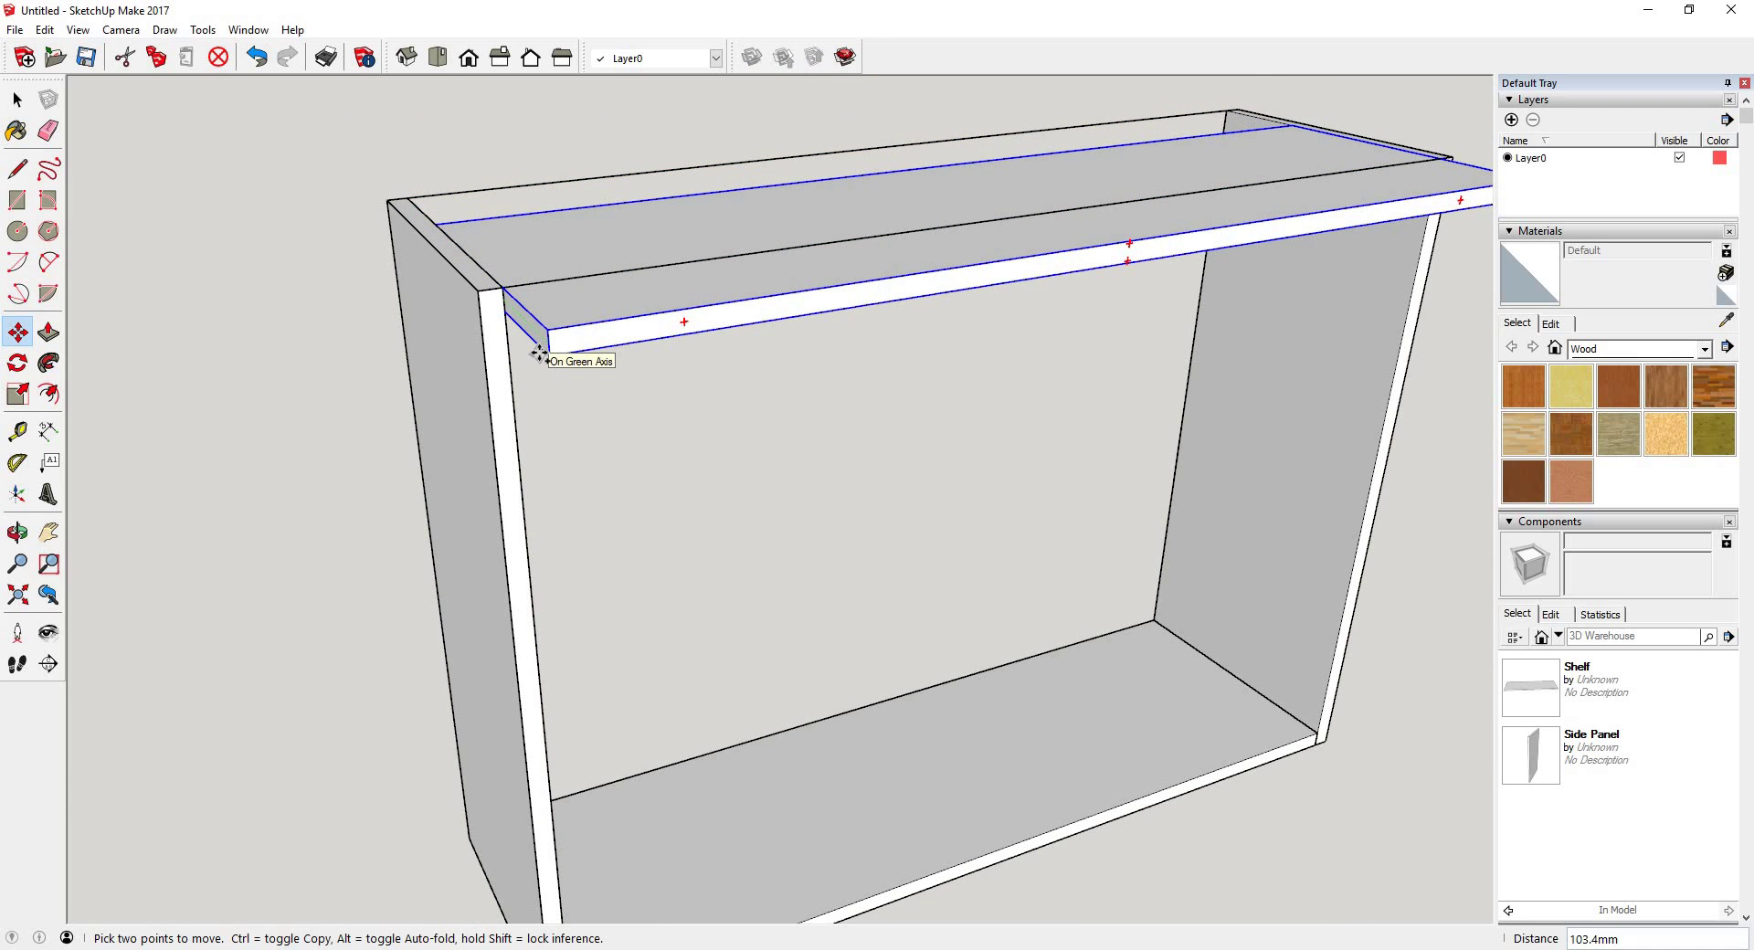
pyautogui.press('ctrl')
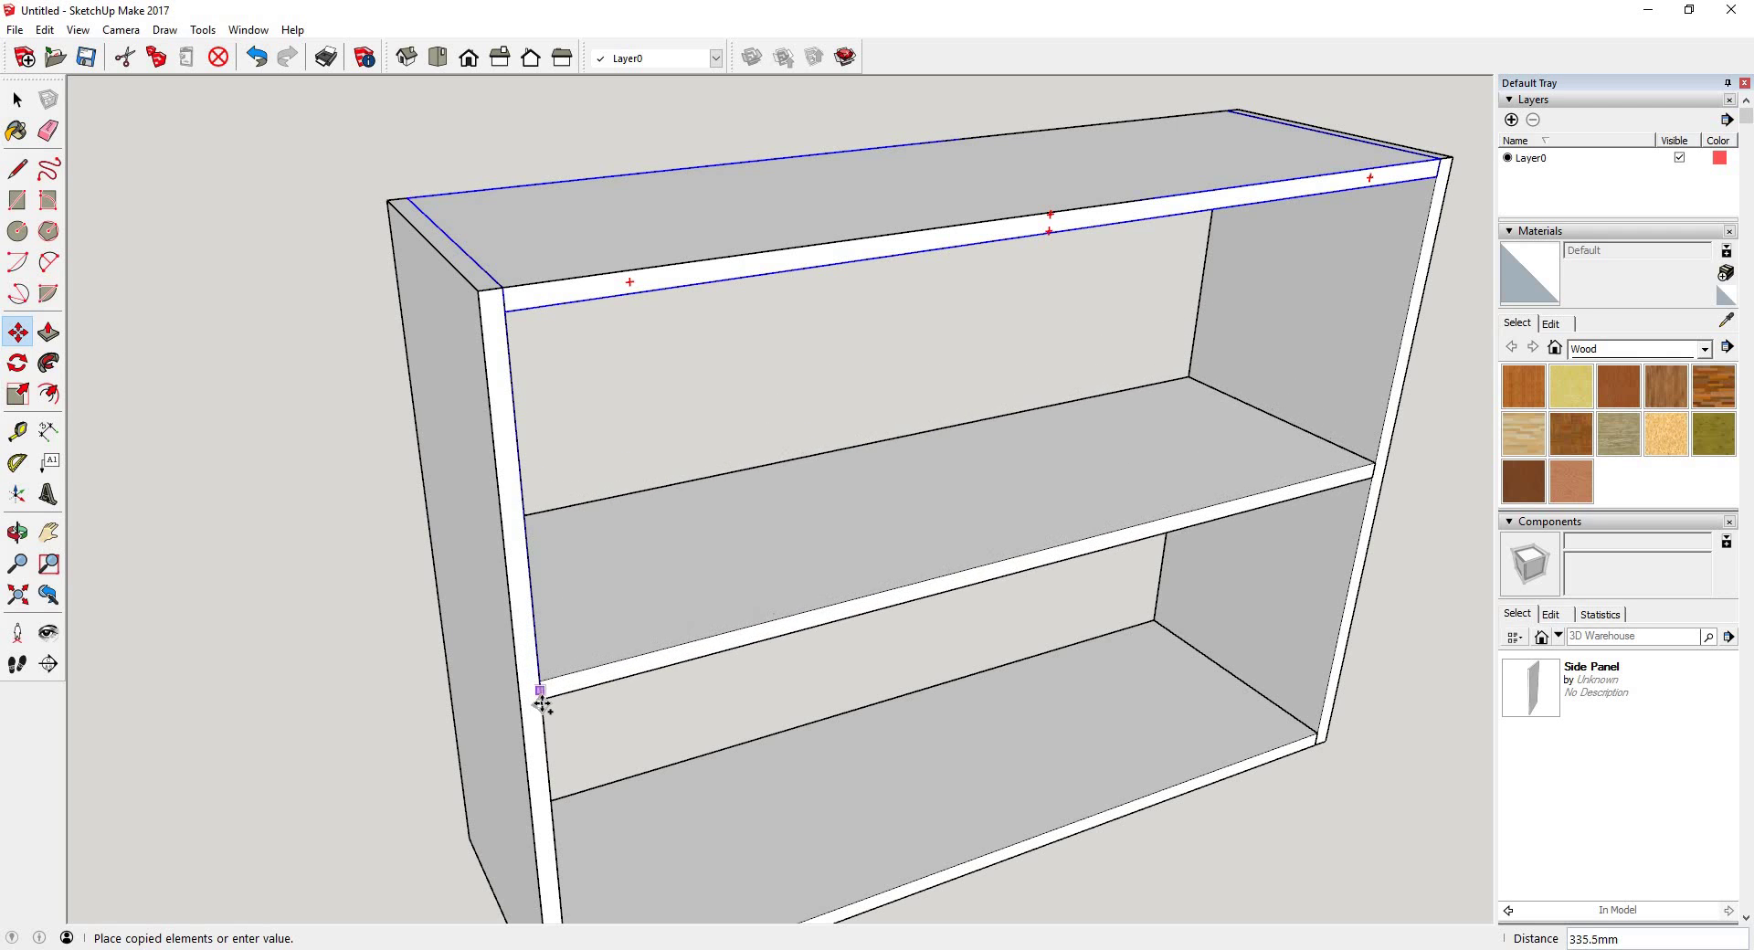
pyautogui.click(540, 704)
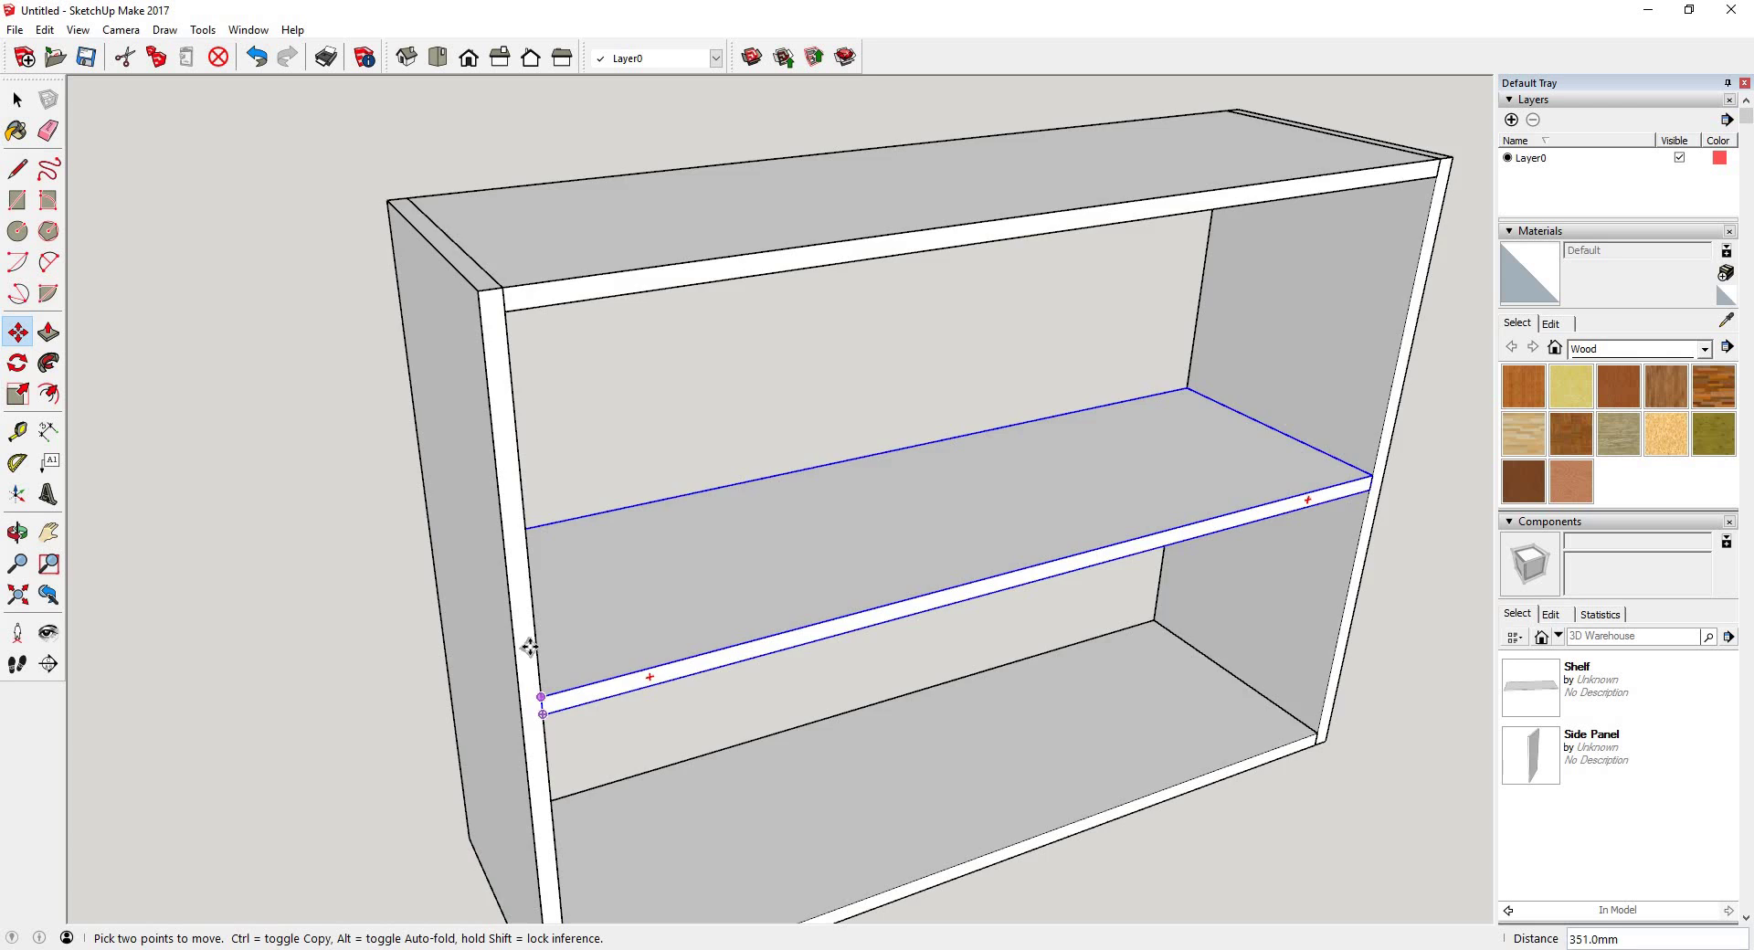
pyautogui.scroll(-6, 534, 645)
pyautogui.moveTo(578, 669); pyautogui.dragTo(619, 665, button='middle')
pyautogui.scroll(3, 637, 681)
pyautogui.scroll(-1, 658, 689)
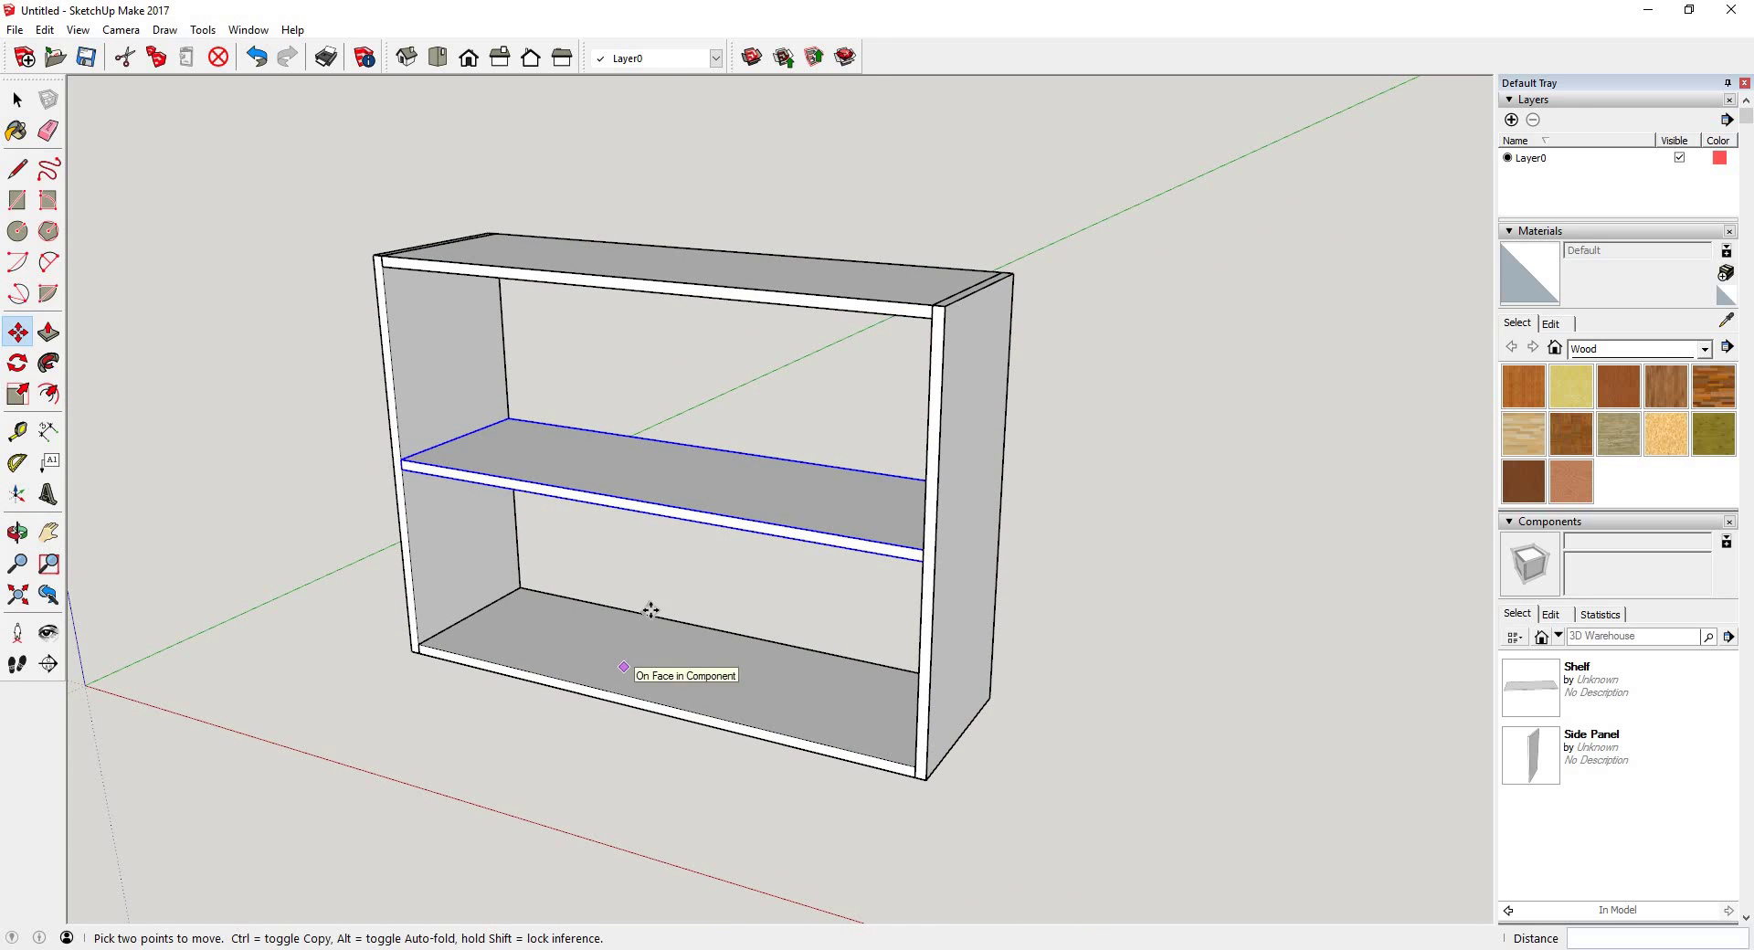
pyautogui.scroll(1, 674, 589)
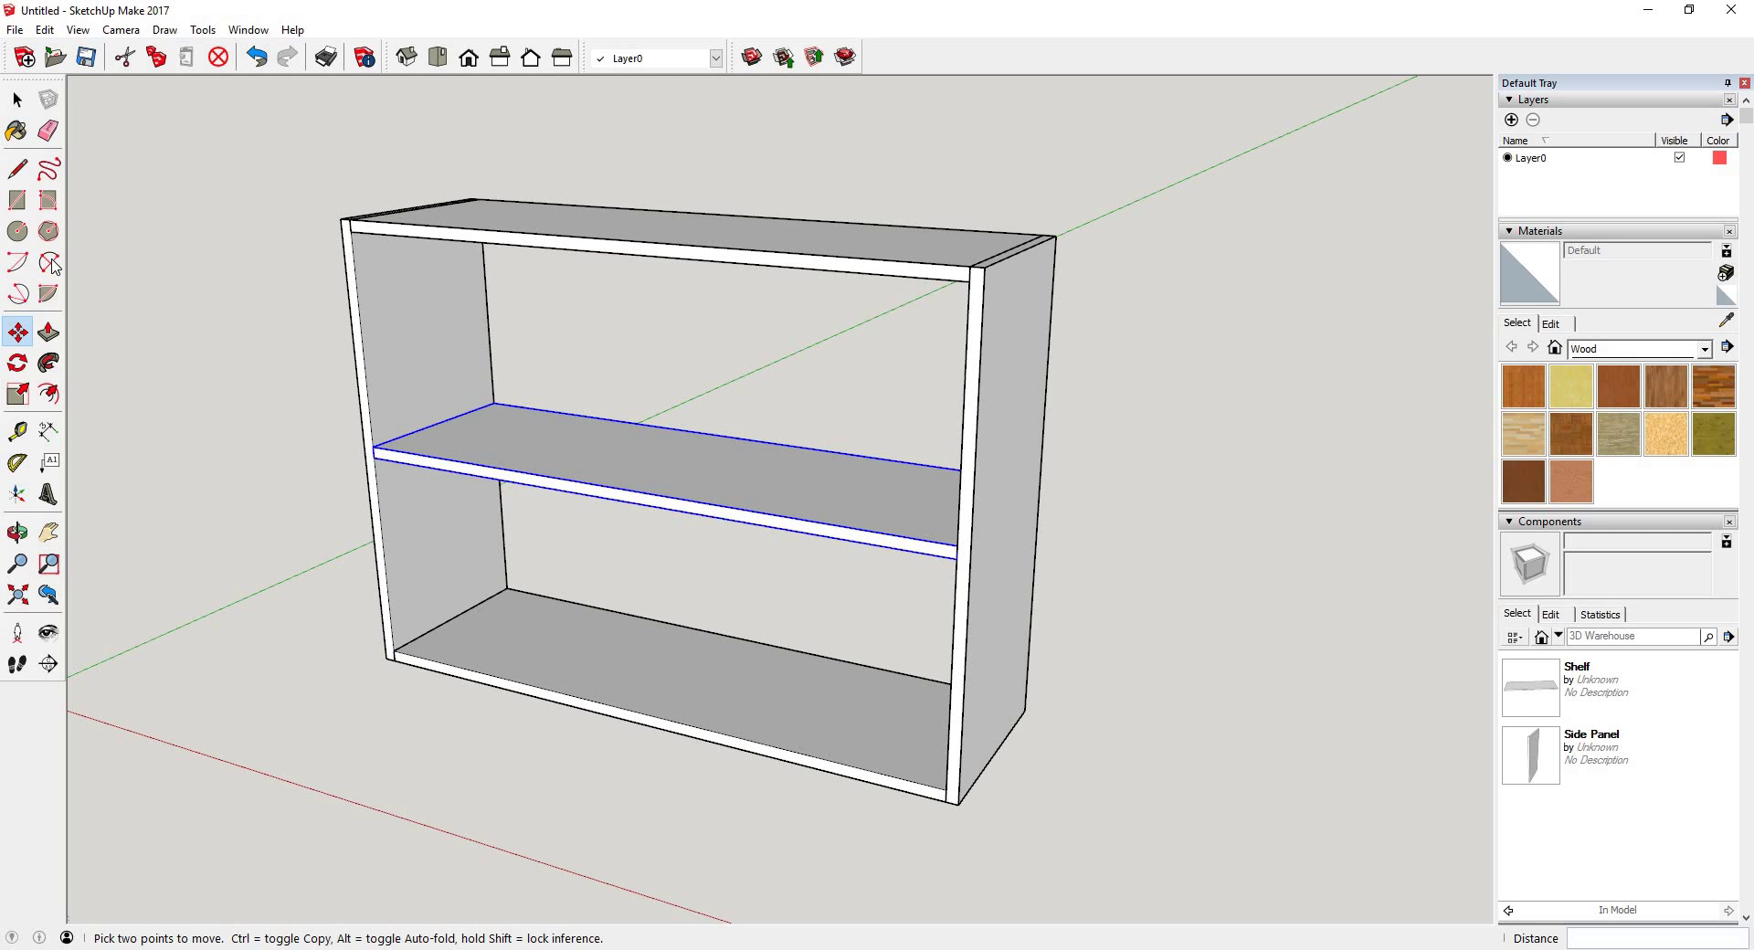
# Draw a 500 by 720 mm door outline on the left front and pull it out 18 mm.
pyautogui.click(17, 200)
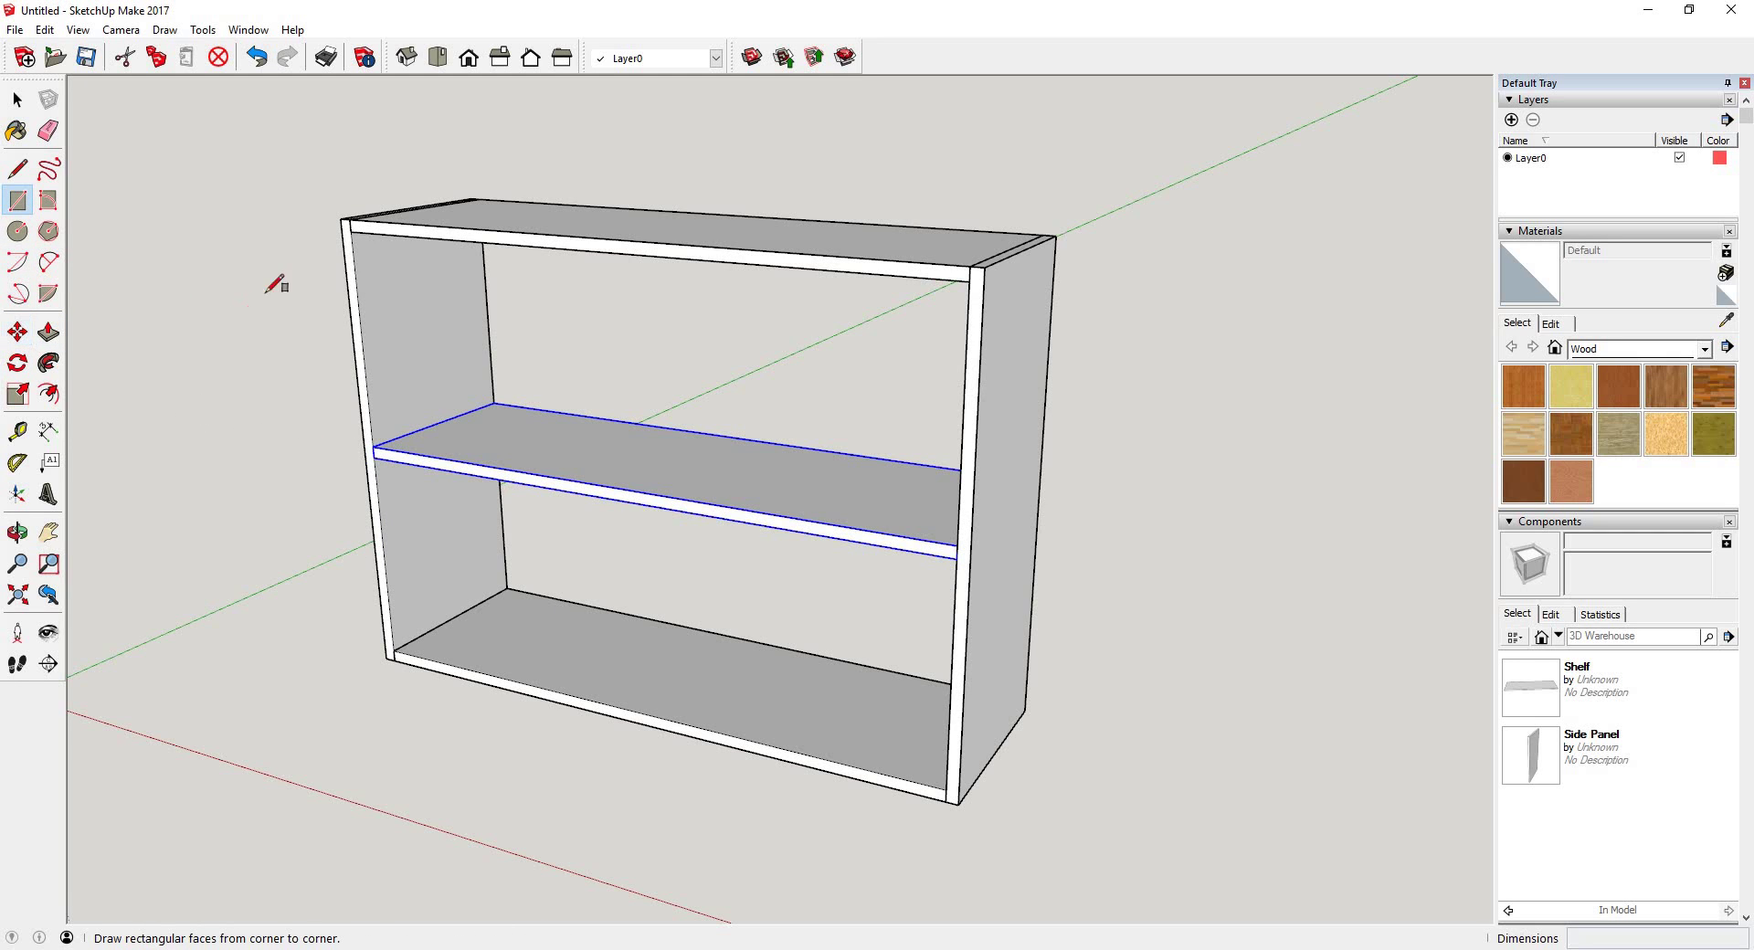
pyautogui.click(340, 217)
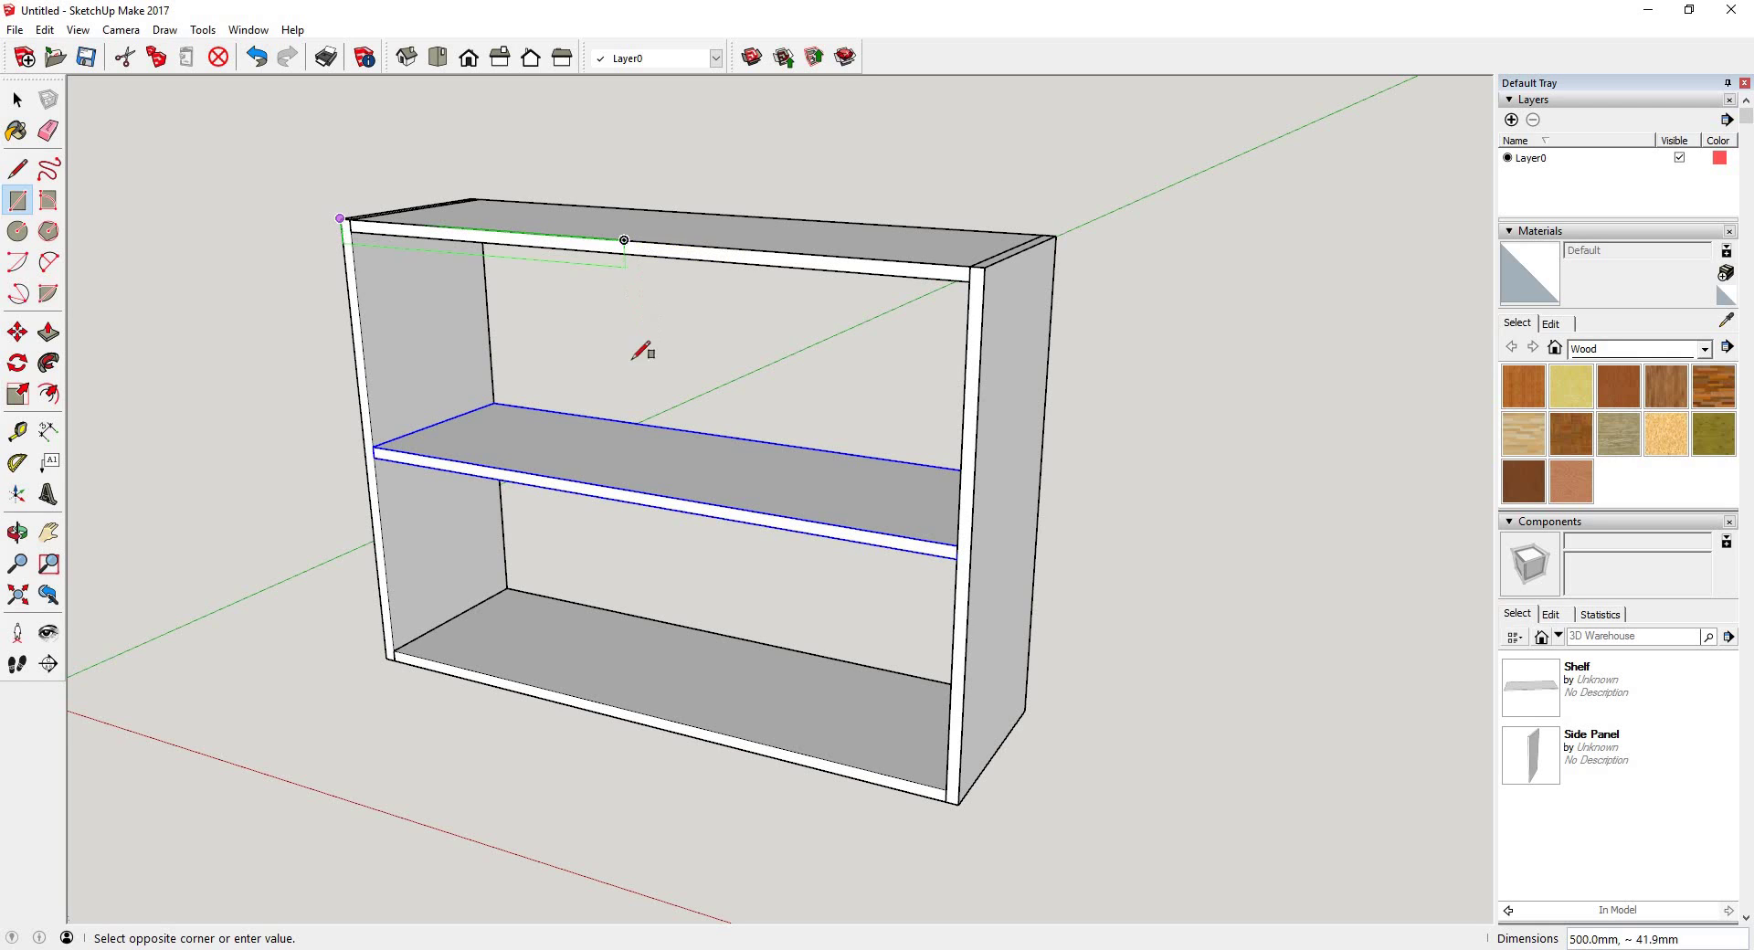
pyautogui.click(640, 721)
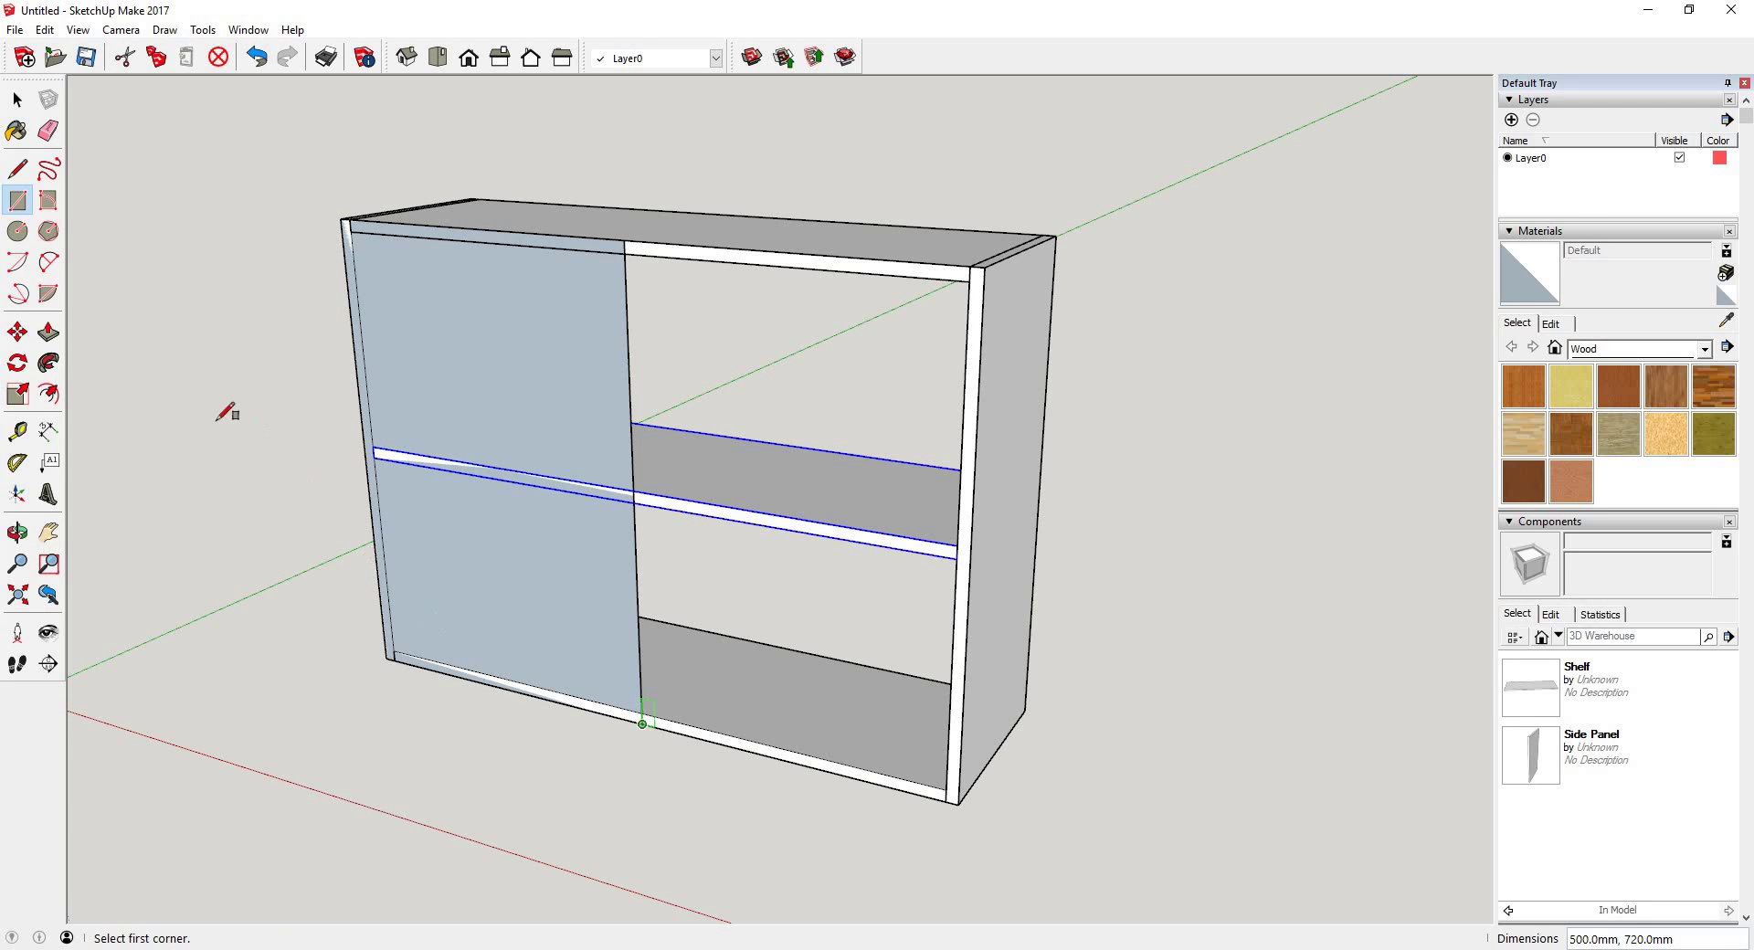
pyautogui.click(48, 333)
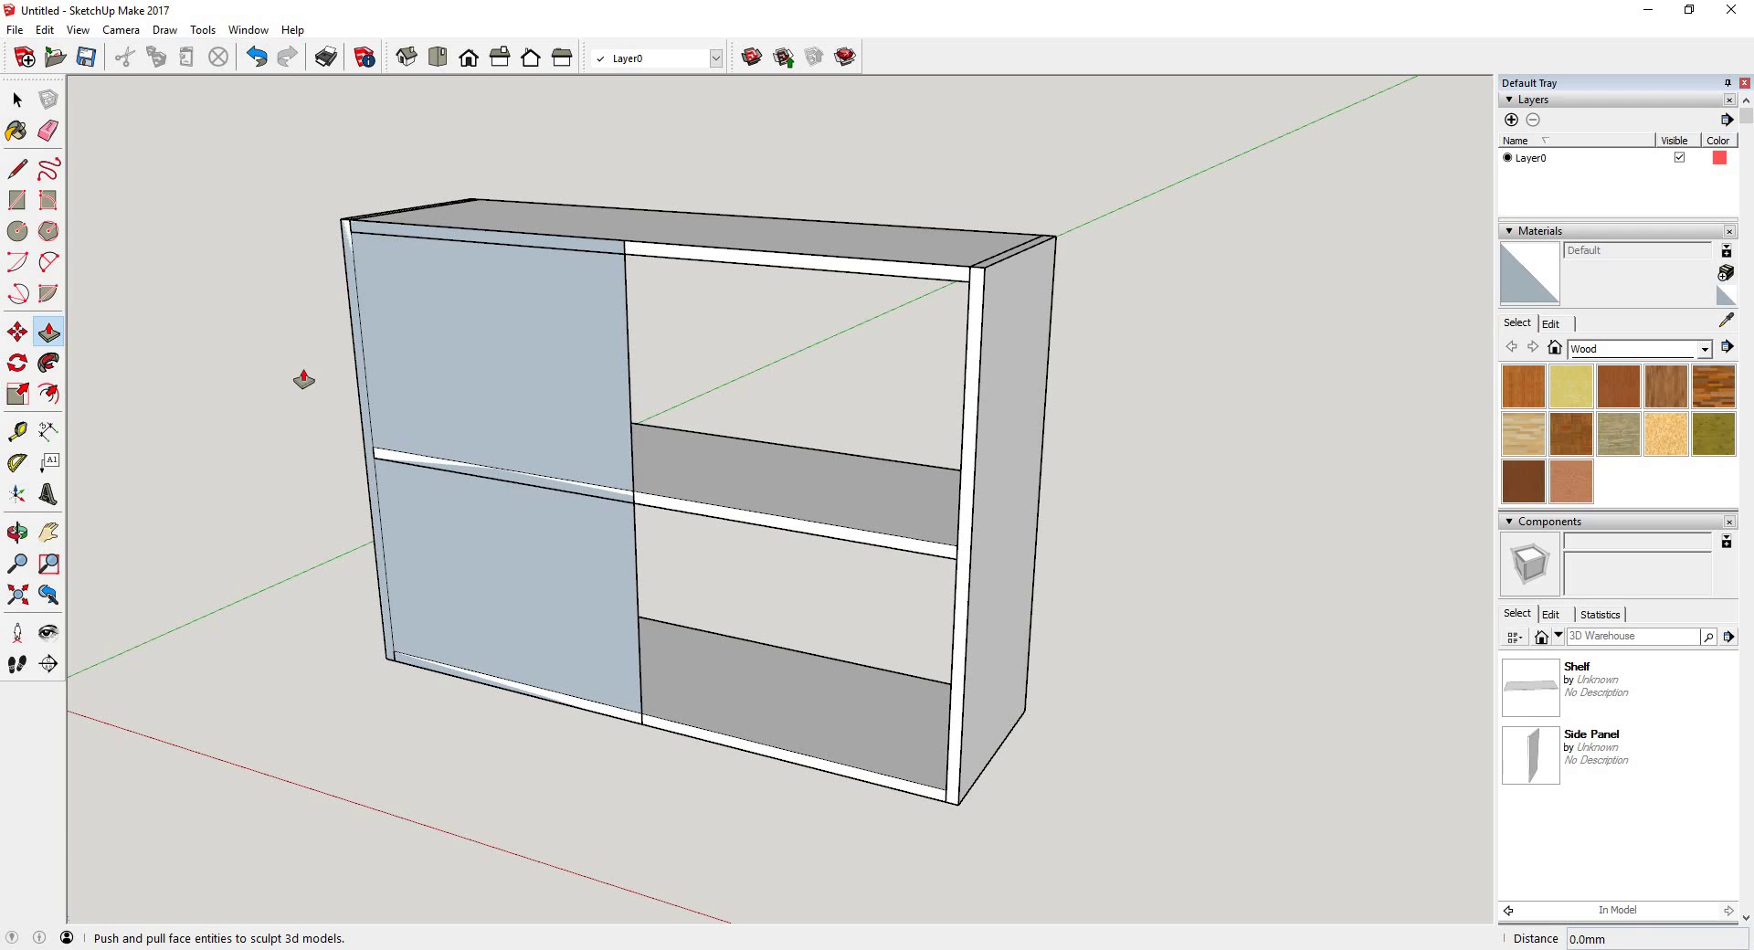
pyautogui.click(515, 382)
pyautogui.click(515, 382)
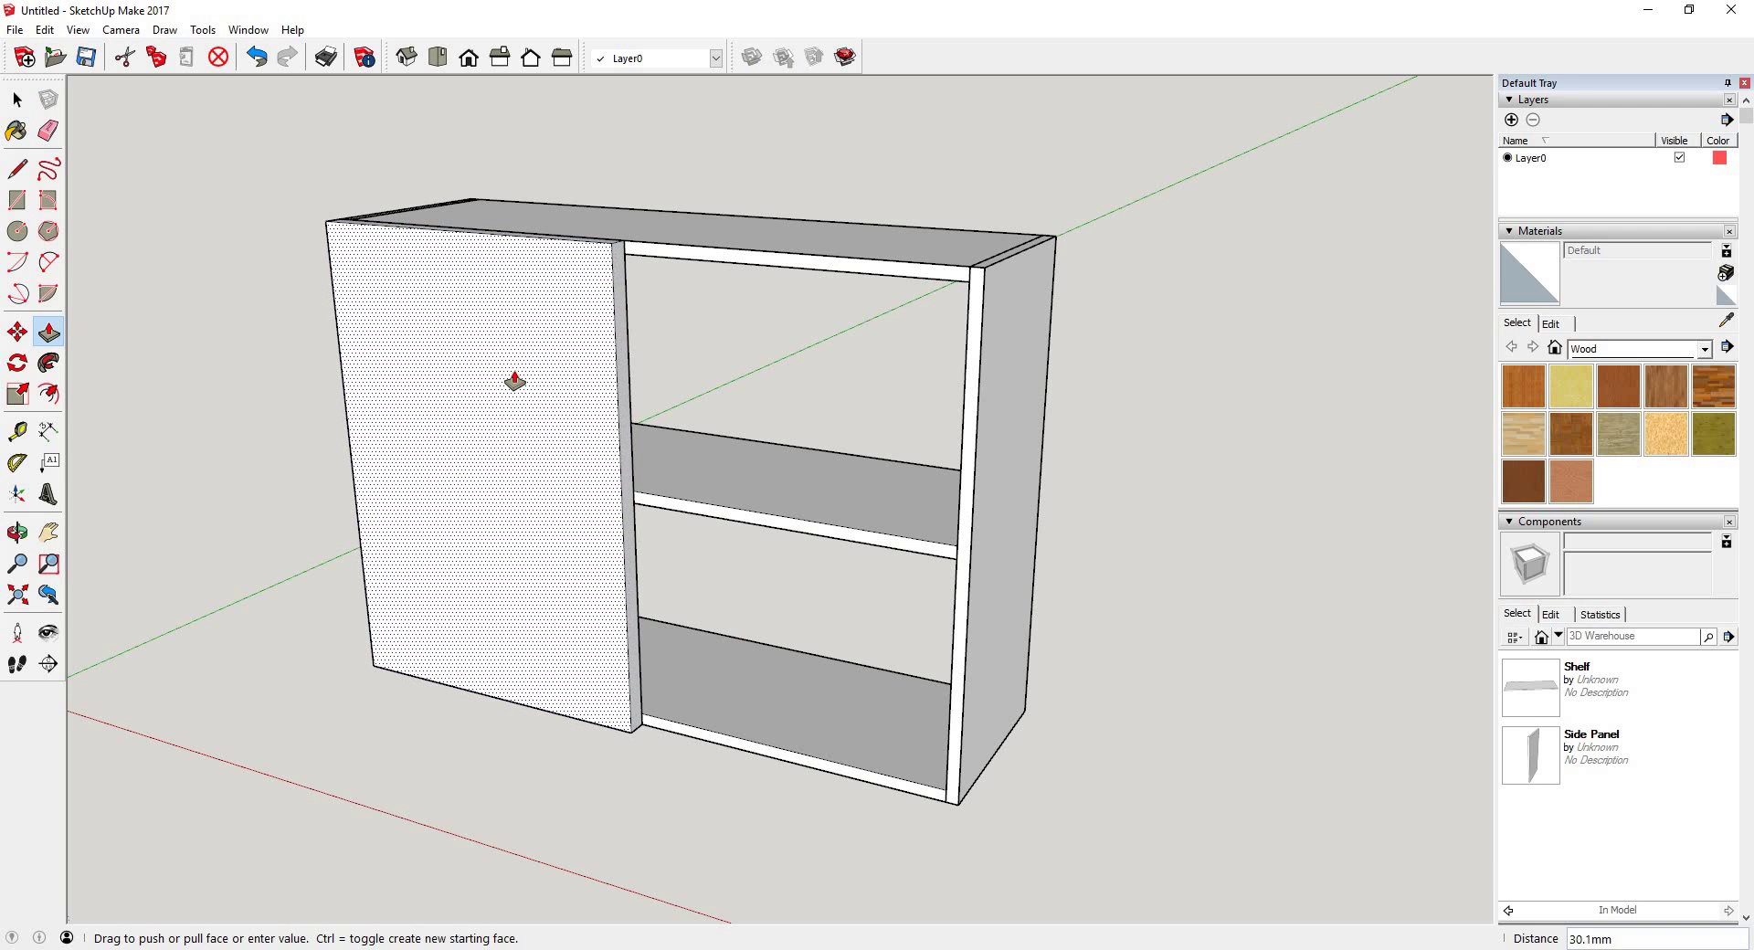
pyautogui.write('18')
pyautogui.press('Return')
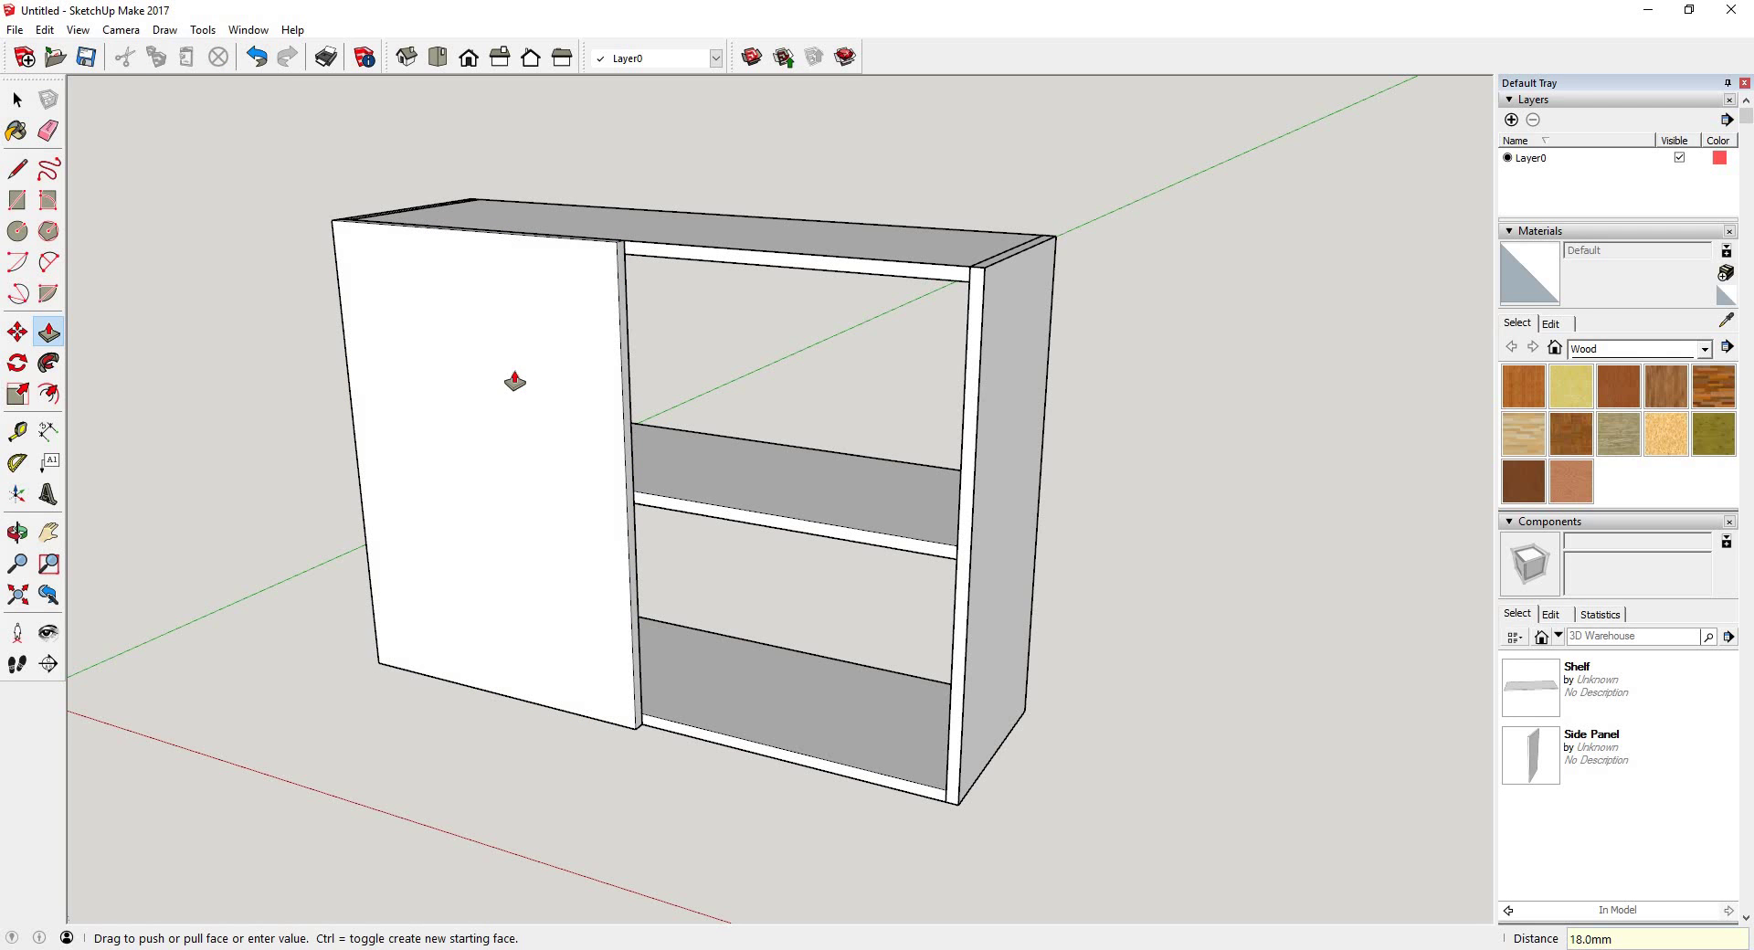
pyautogui.click(18, 102)
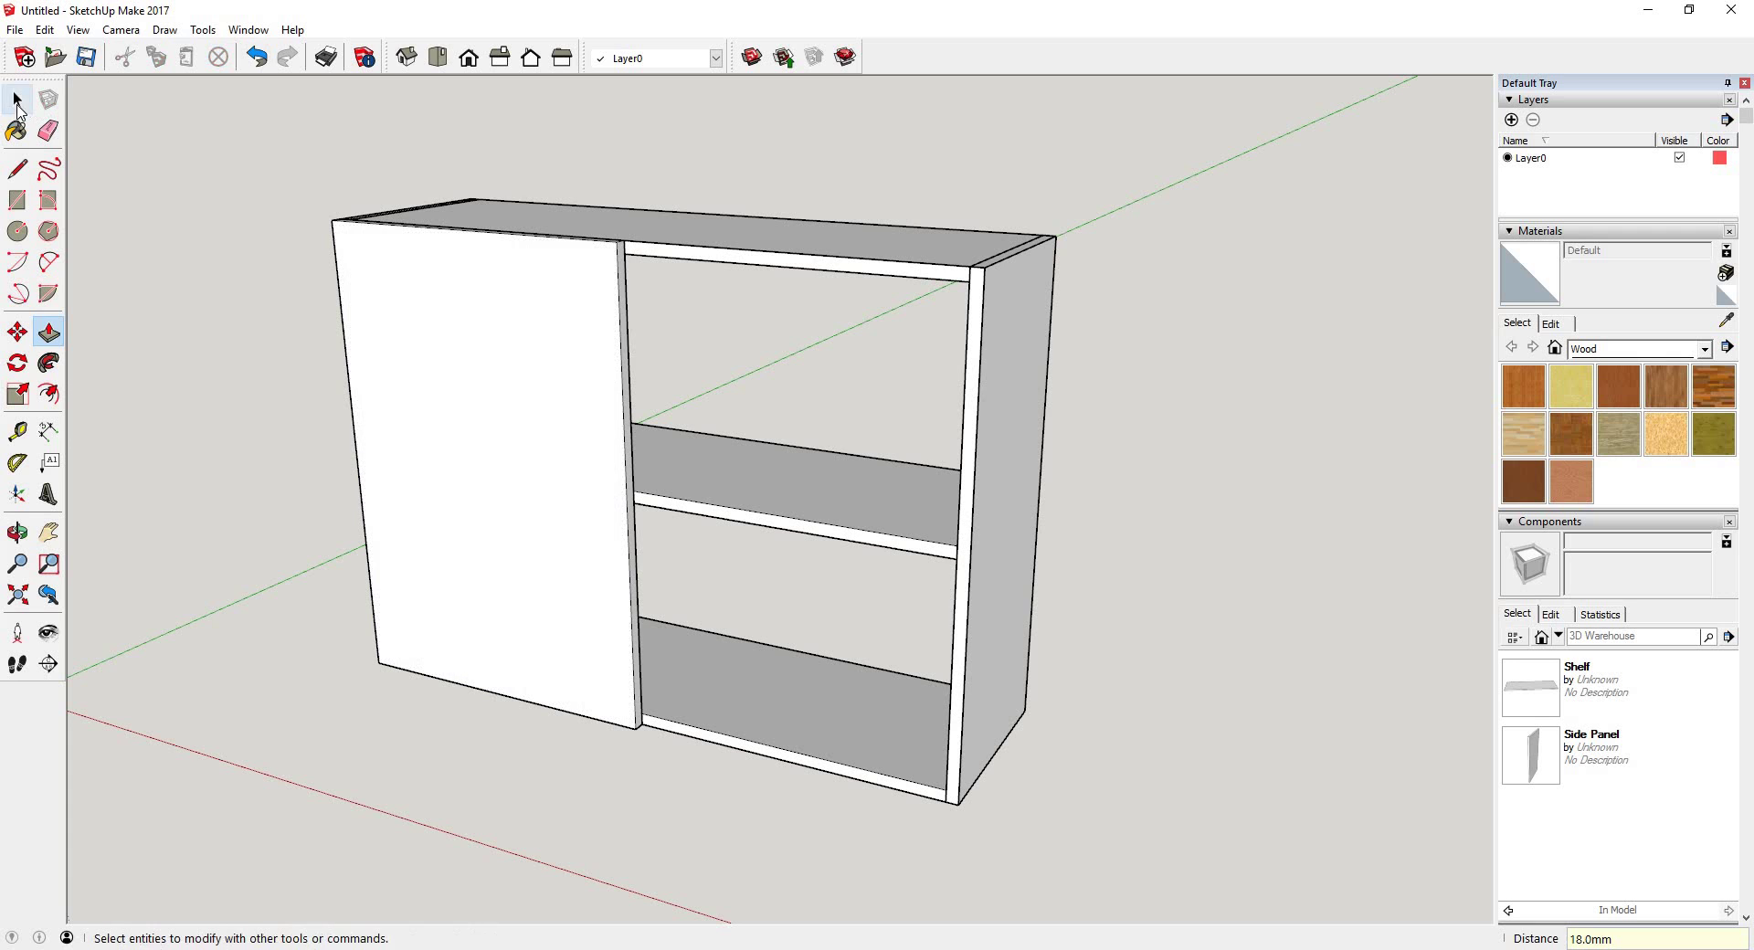
# Select the whole front panel and make it a component named 'Door'.
pyautogui.click(463, 376)
pyautogui.doubleClick(463, 373)
pyautogui.rightClick(464, 375)
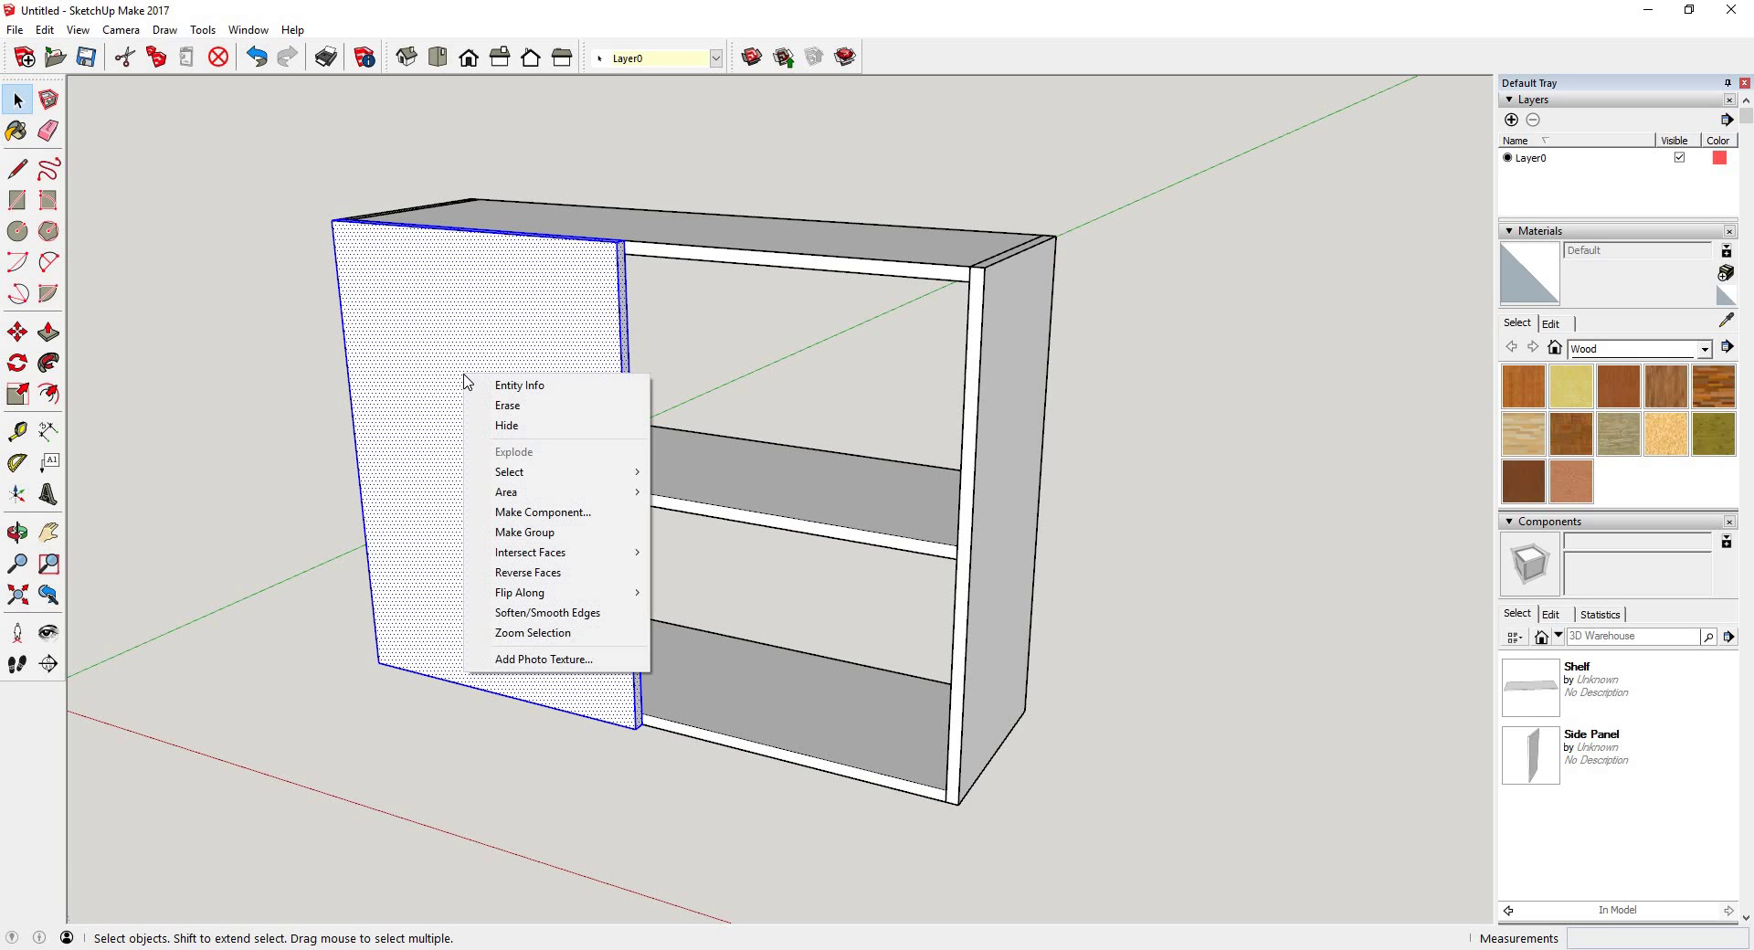
pyautogui.click(557, 511)
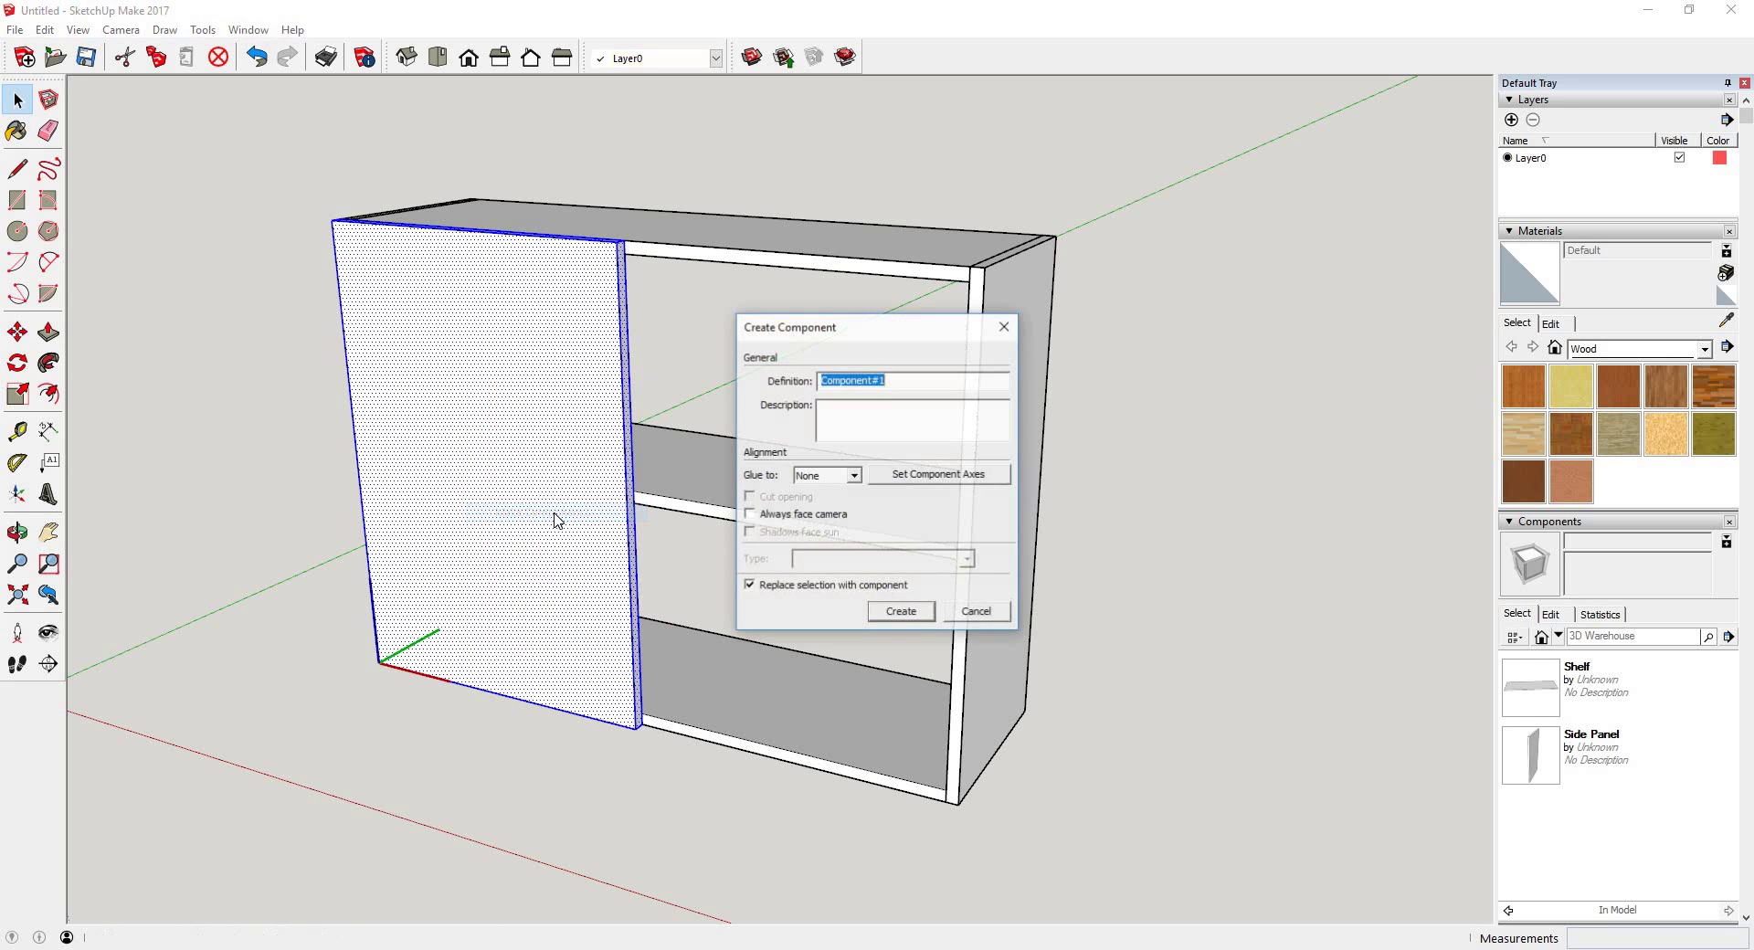
pyautogui.write('Door')
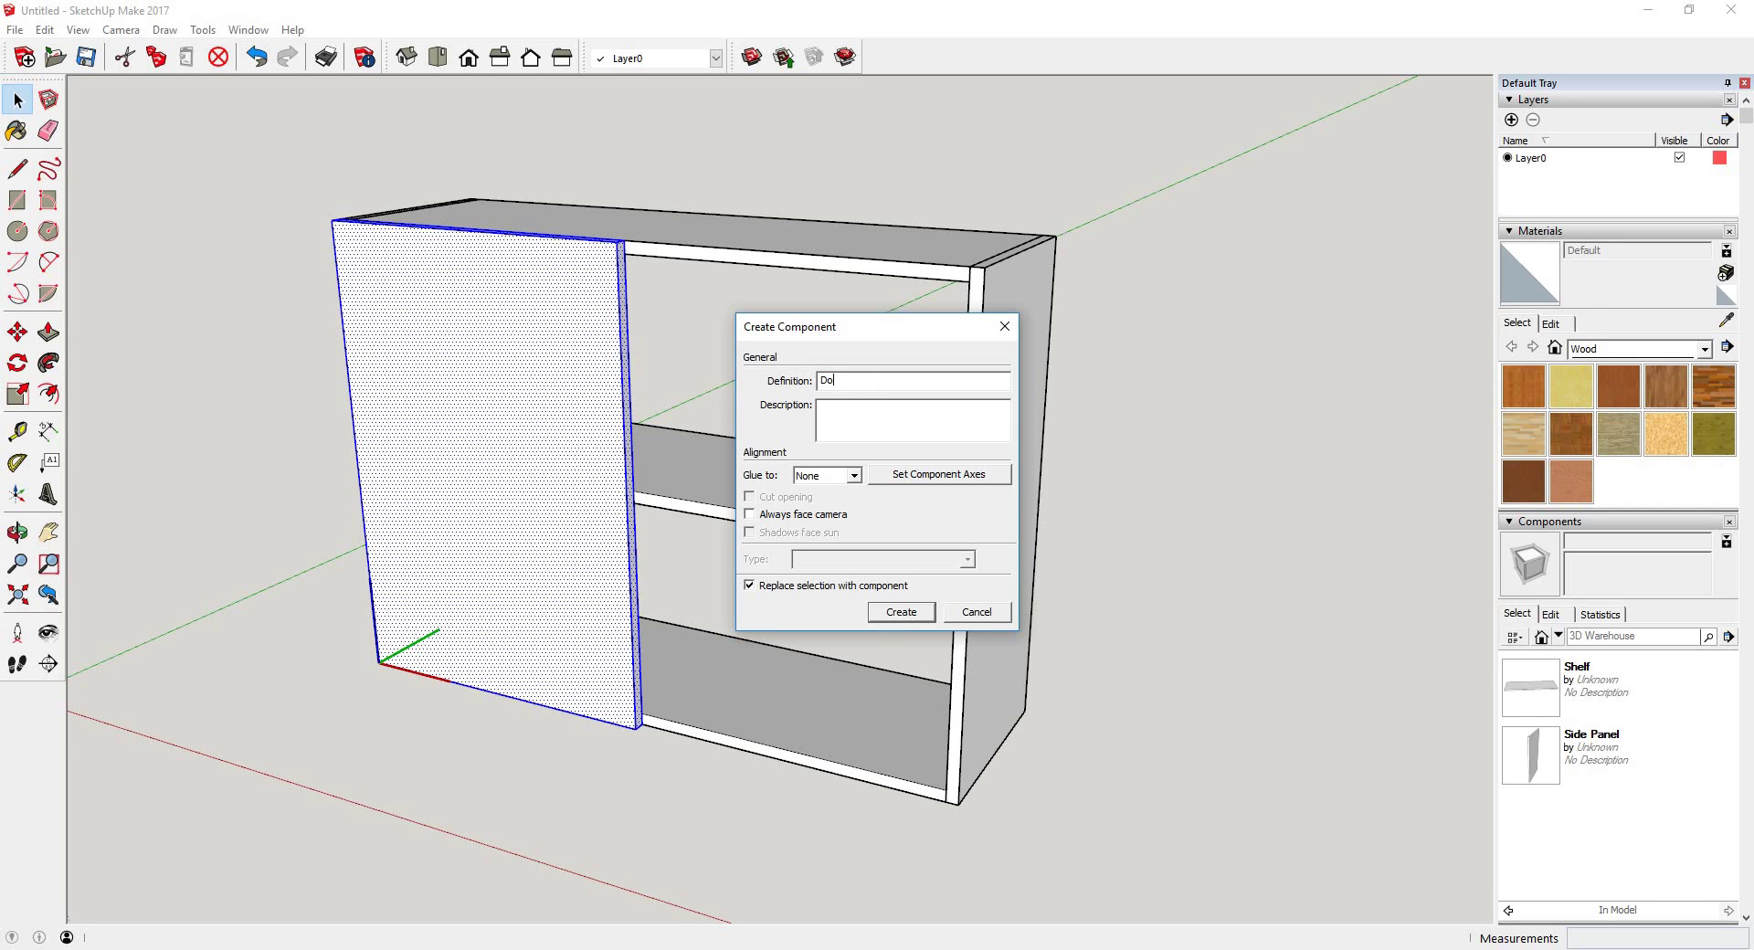
pyautogui.click(899, 613)
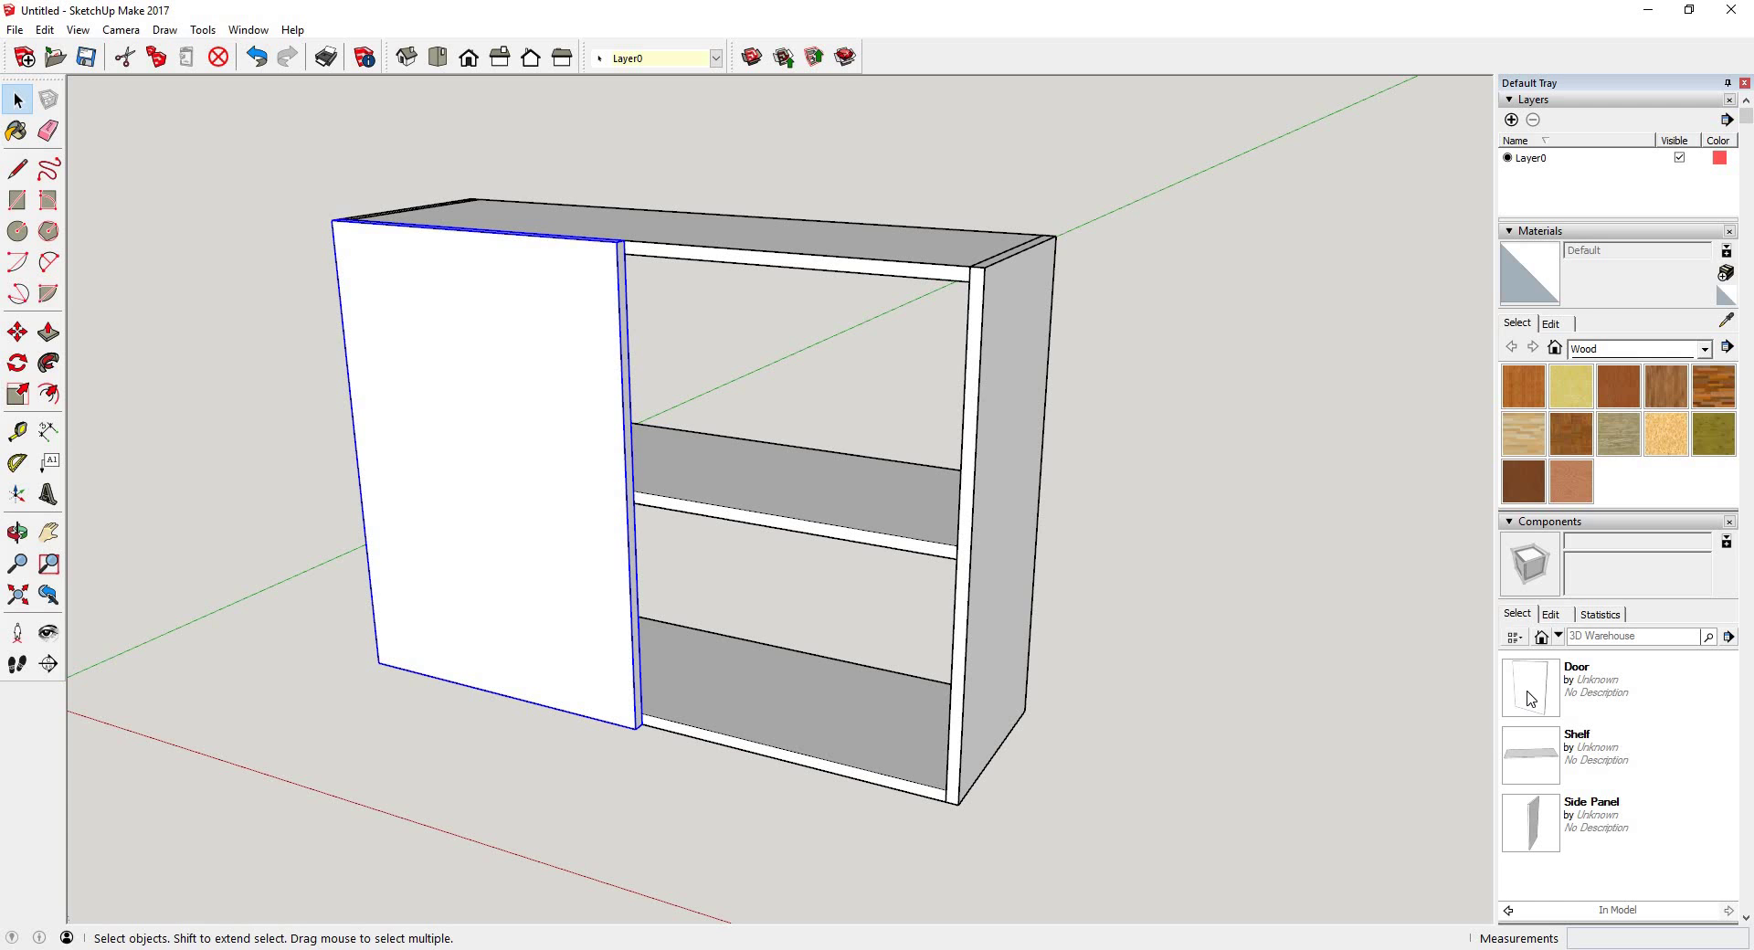
# Place a second Door copy from the Components panel over the cabinet's right front half.
pyautogui.click(1532, 700)
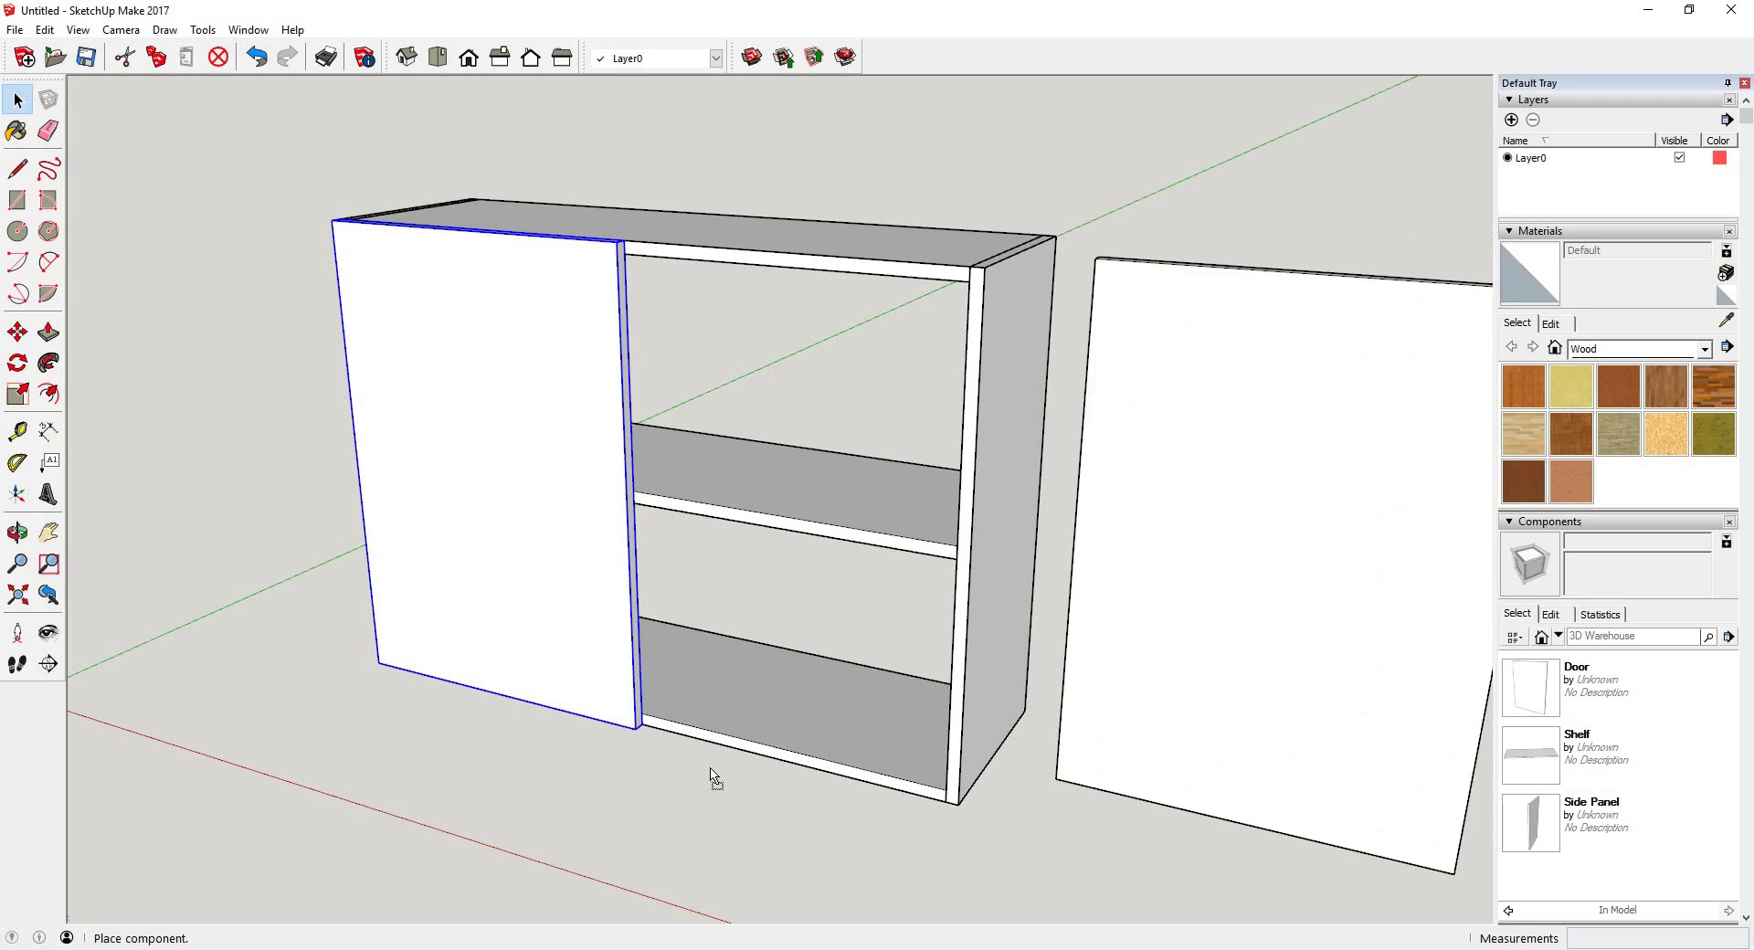
pyautogui.click(730, 735)
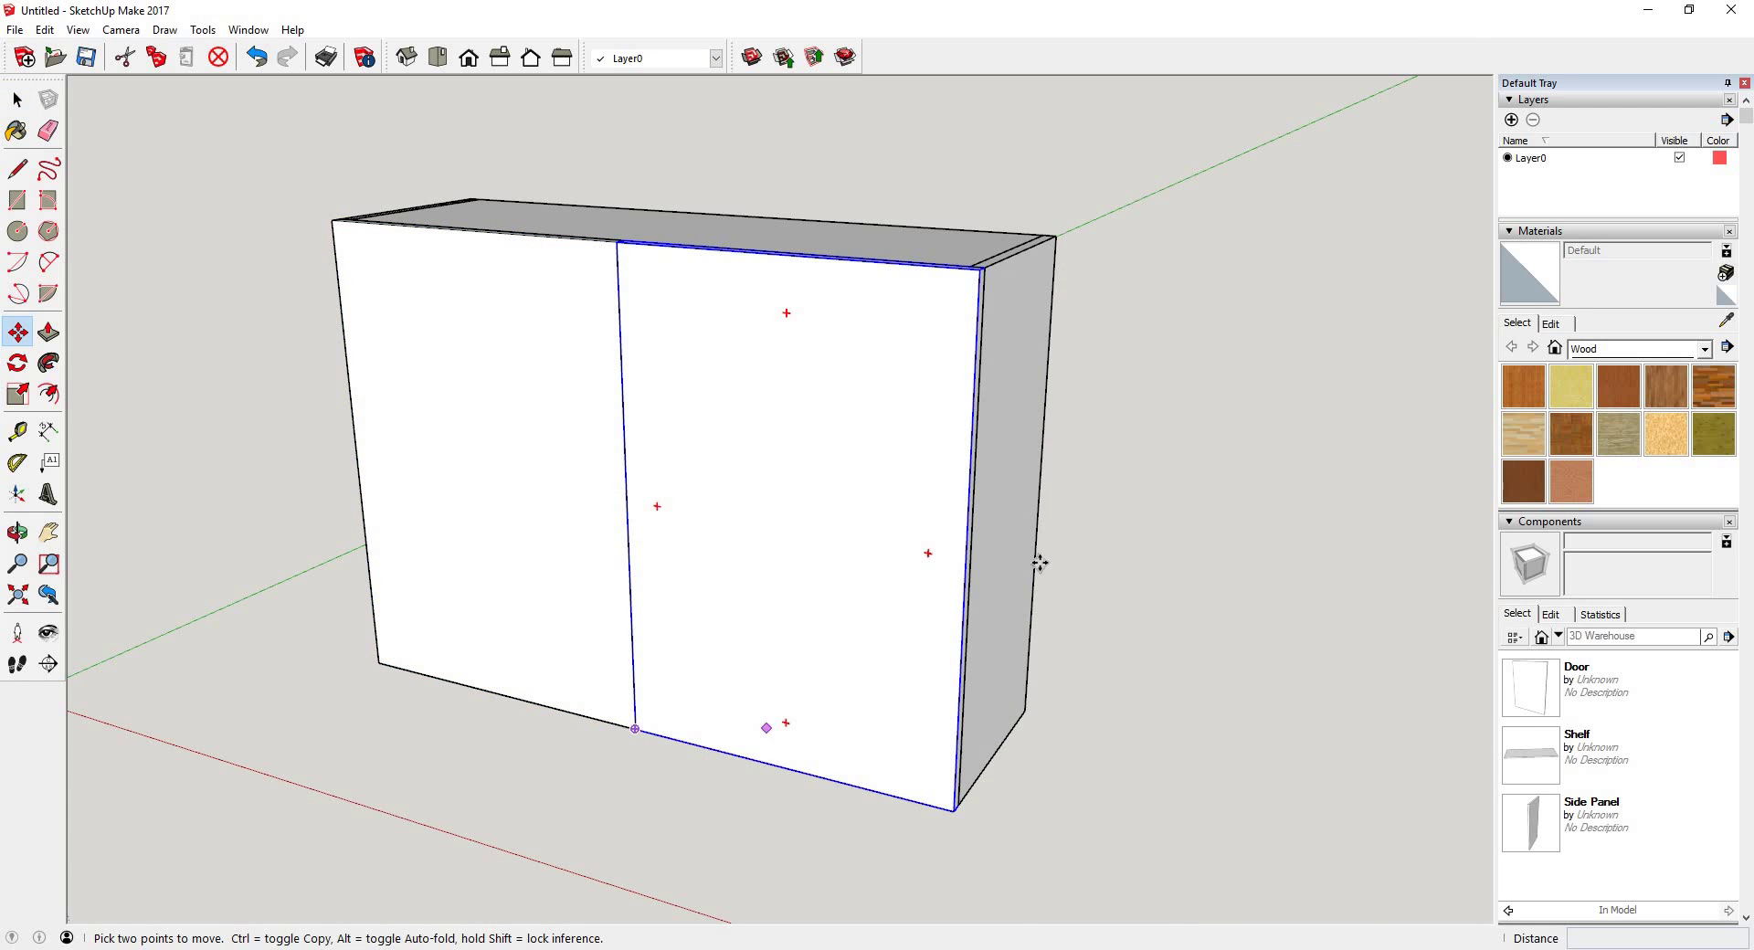
pyautogui.scroll(-3, 1057, 540)
pyautogui.moveTo(1057, 540); pyautogui.dragTo(1143, 575, button='middle')
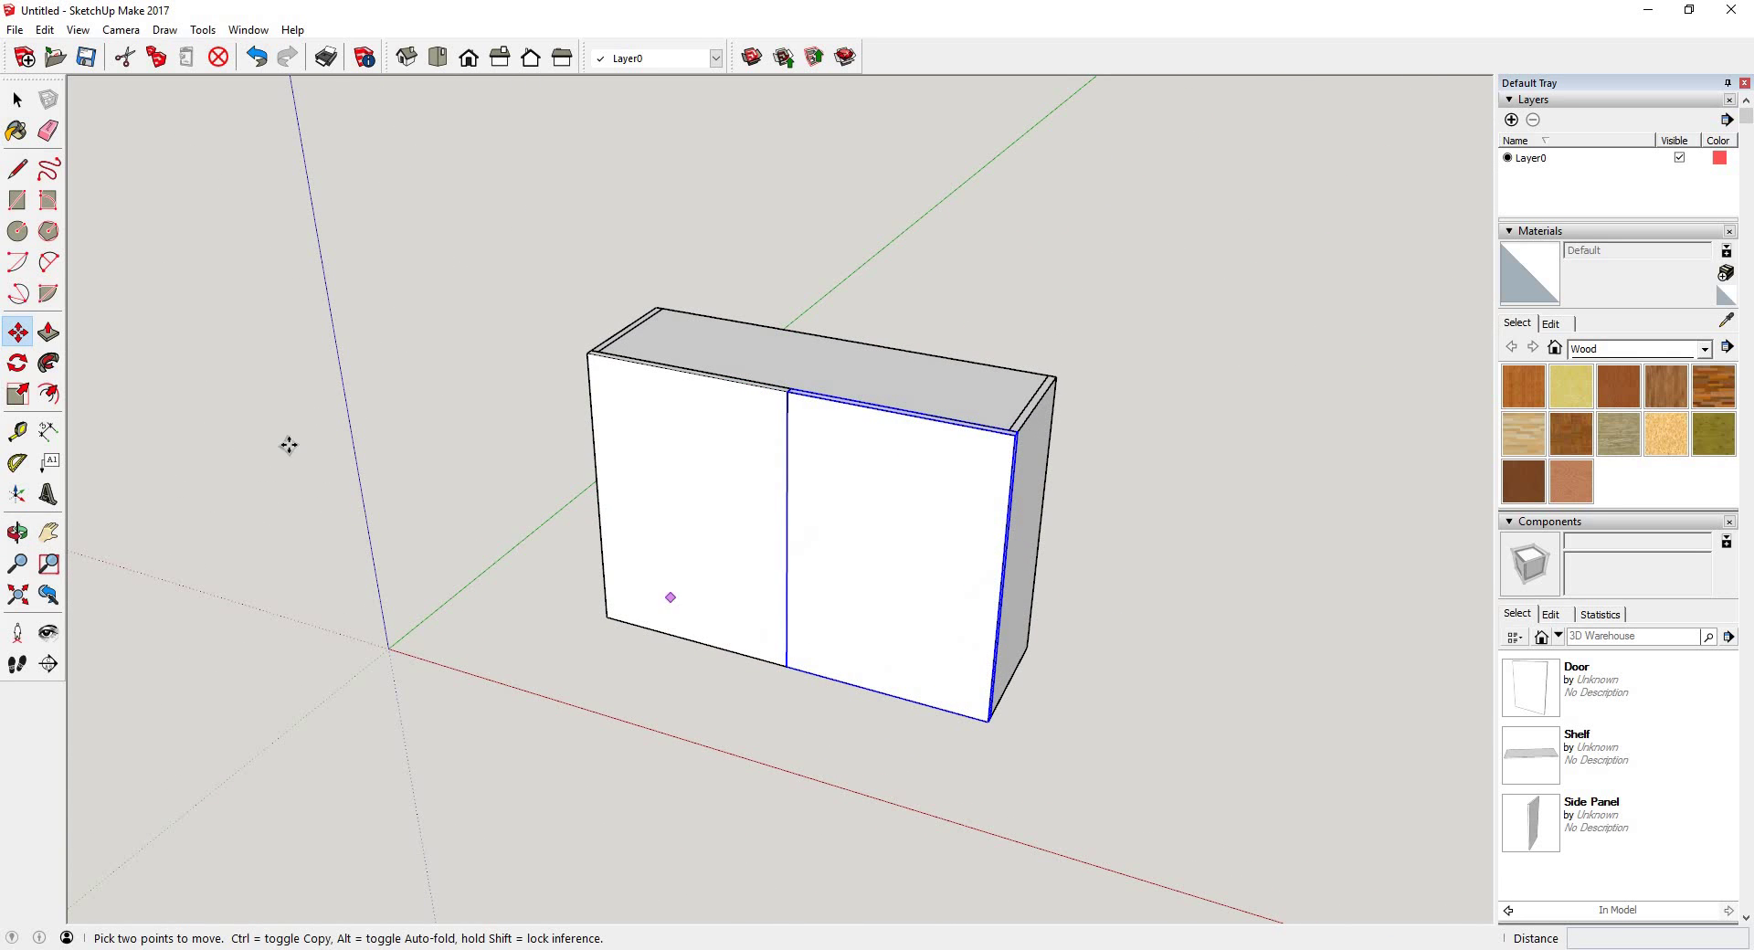
pyautogui.click(17, 99)
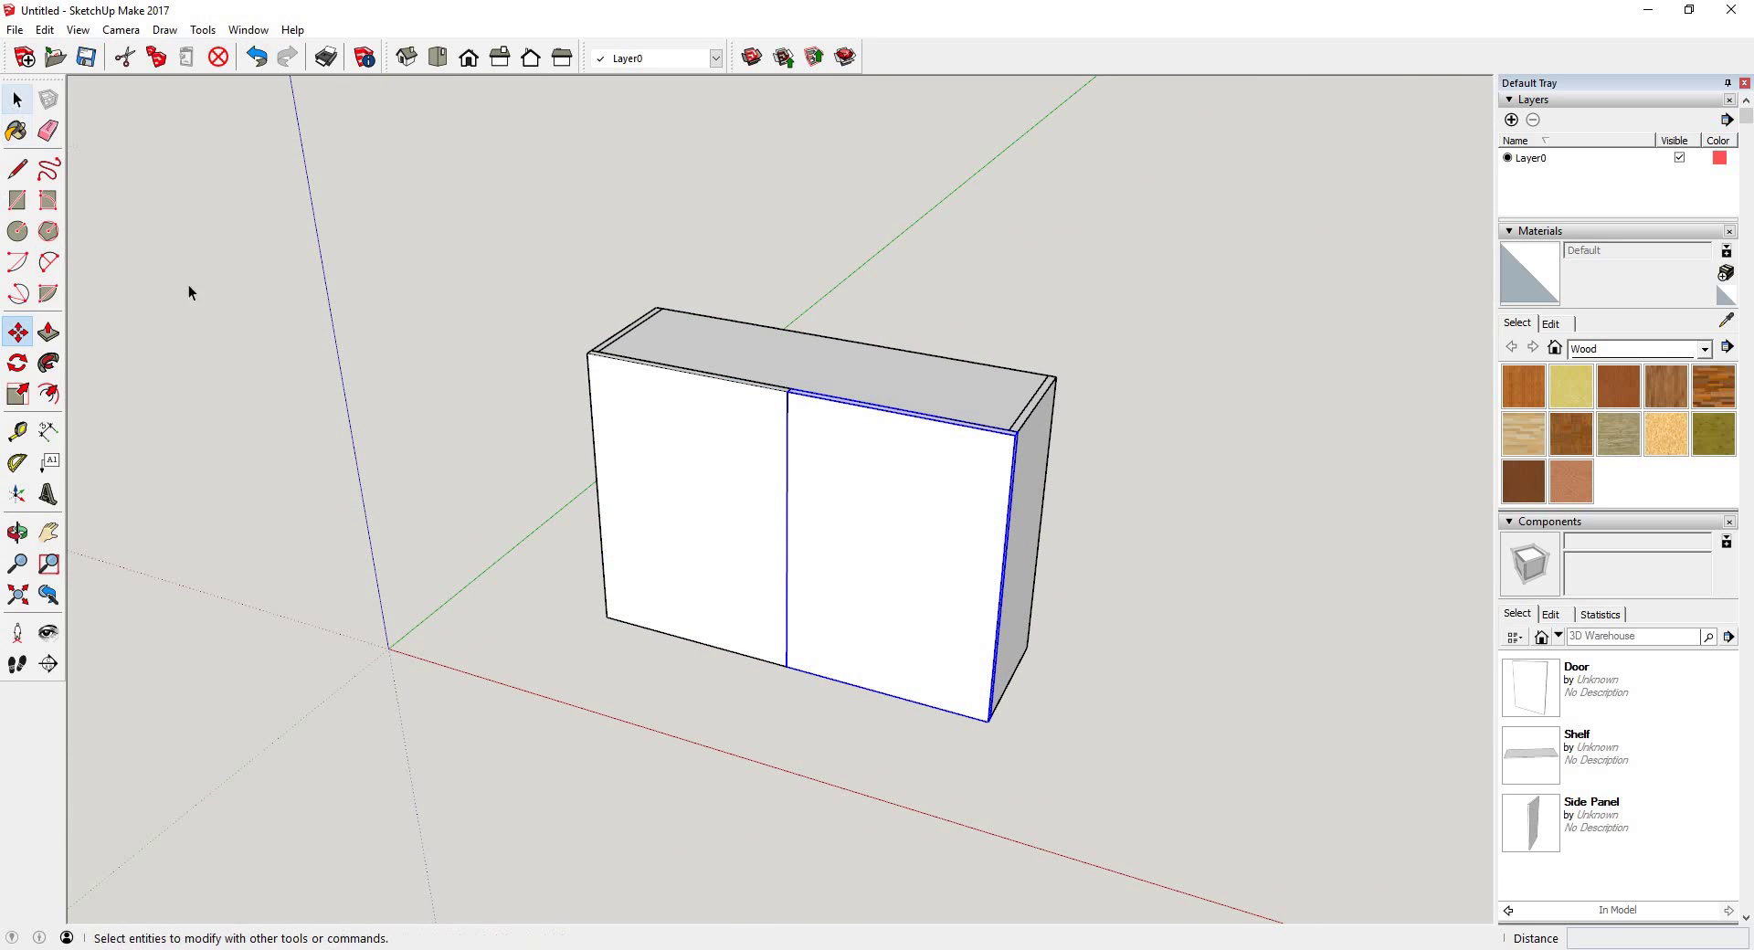
pyautogui.click(553, 578)
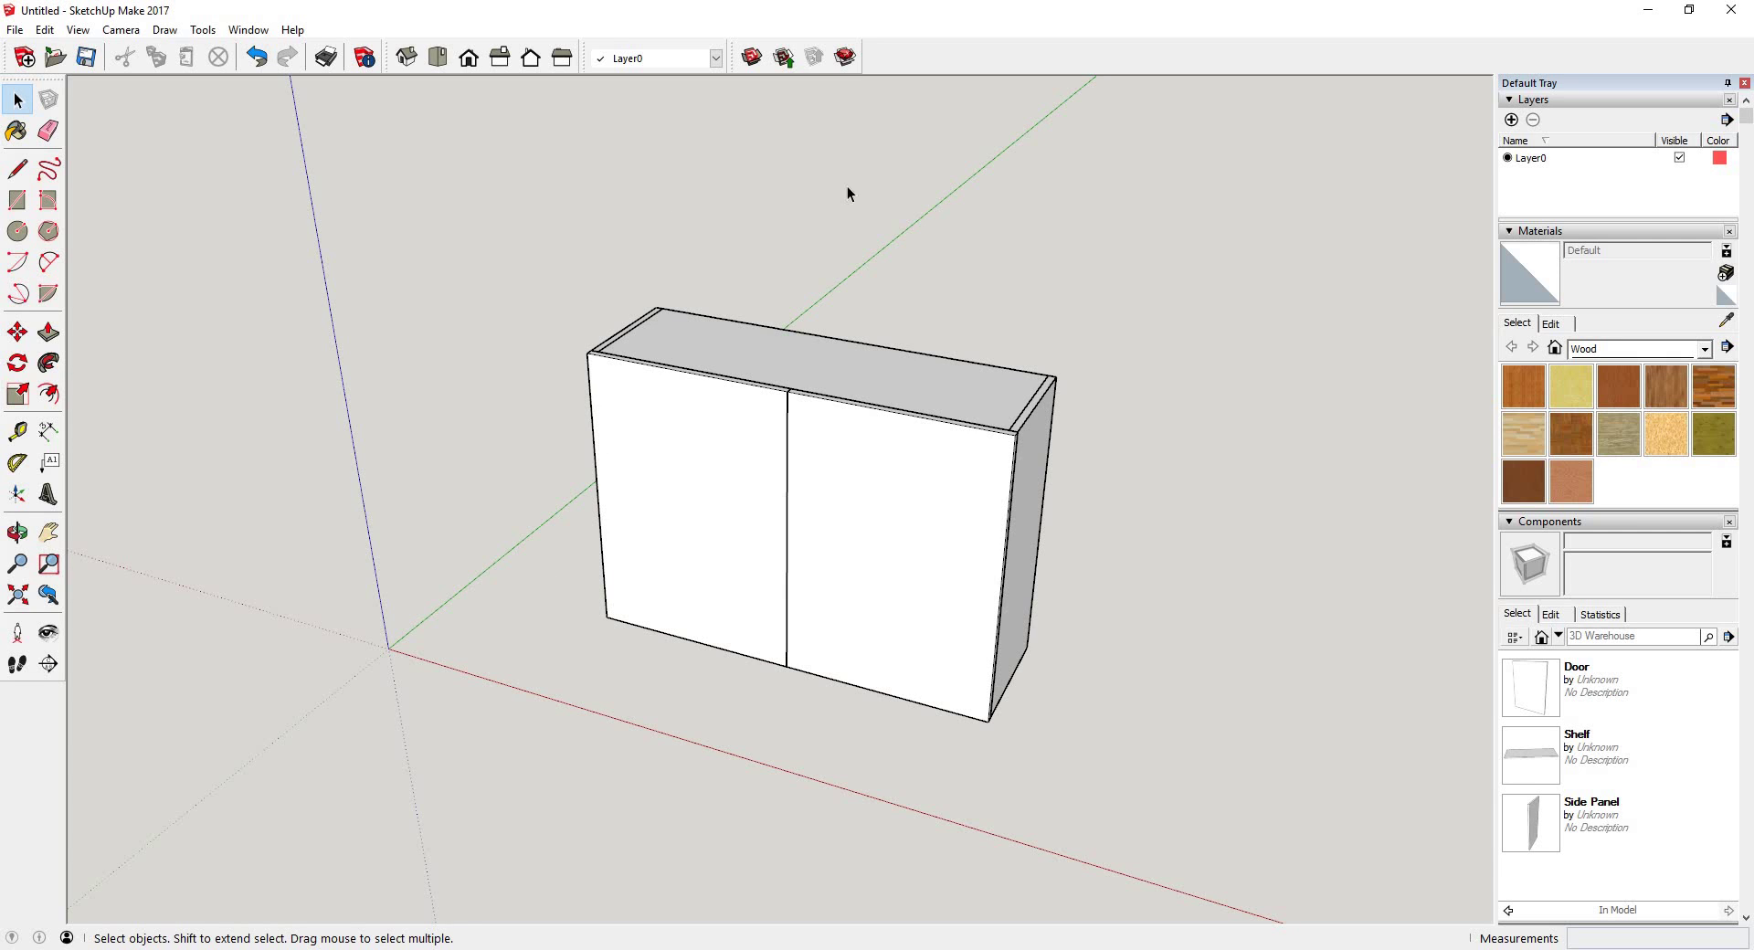
# Edit the left Door component, trial a 313 mm push/pull on its face, then undo it.
pyautogui.doubleClick(654, 471)
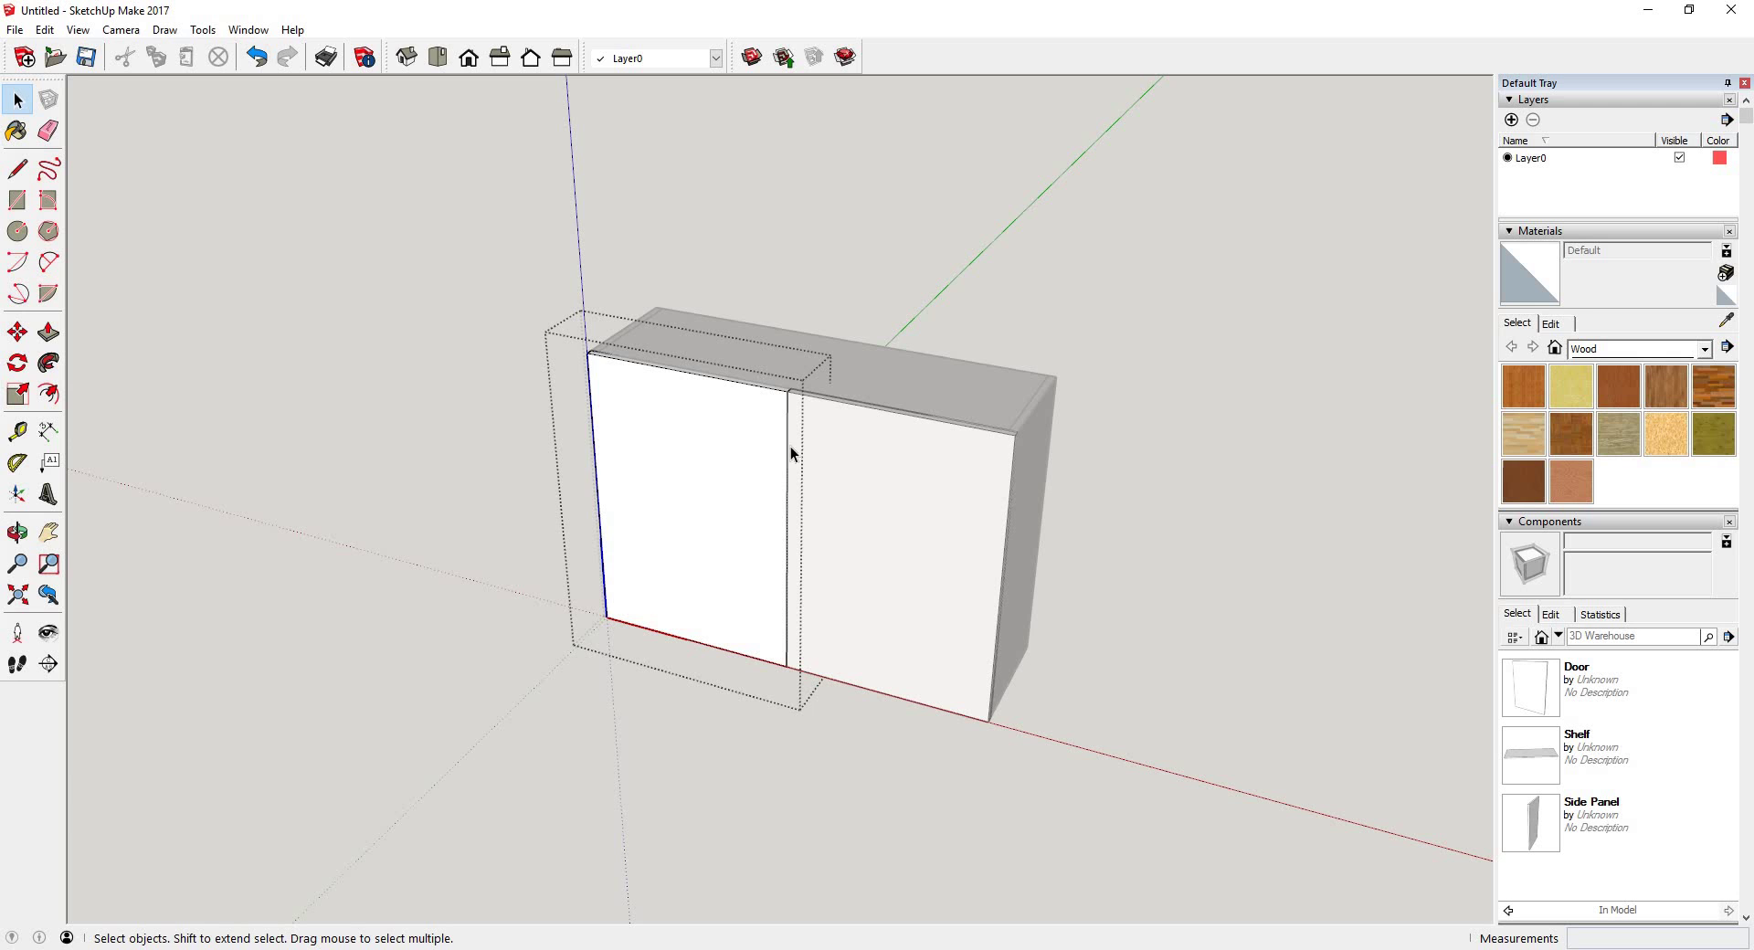
pyautogui.click(48, 334)
pyautogui.click(626, 507)
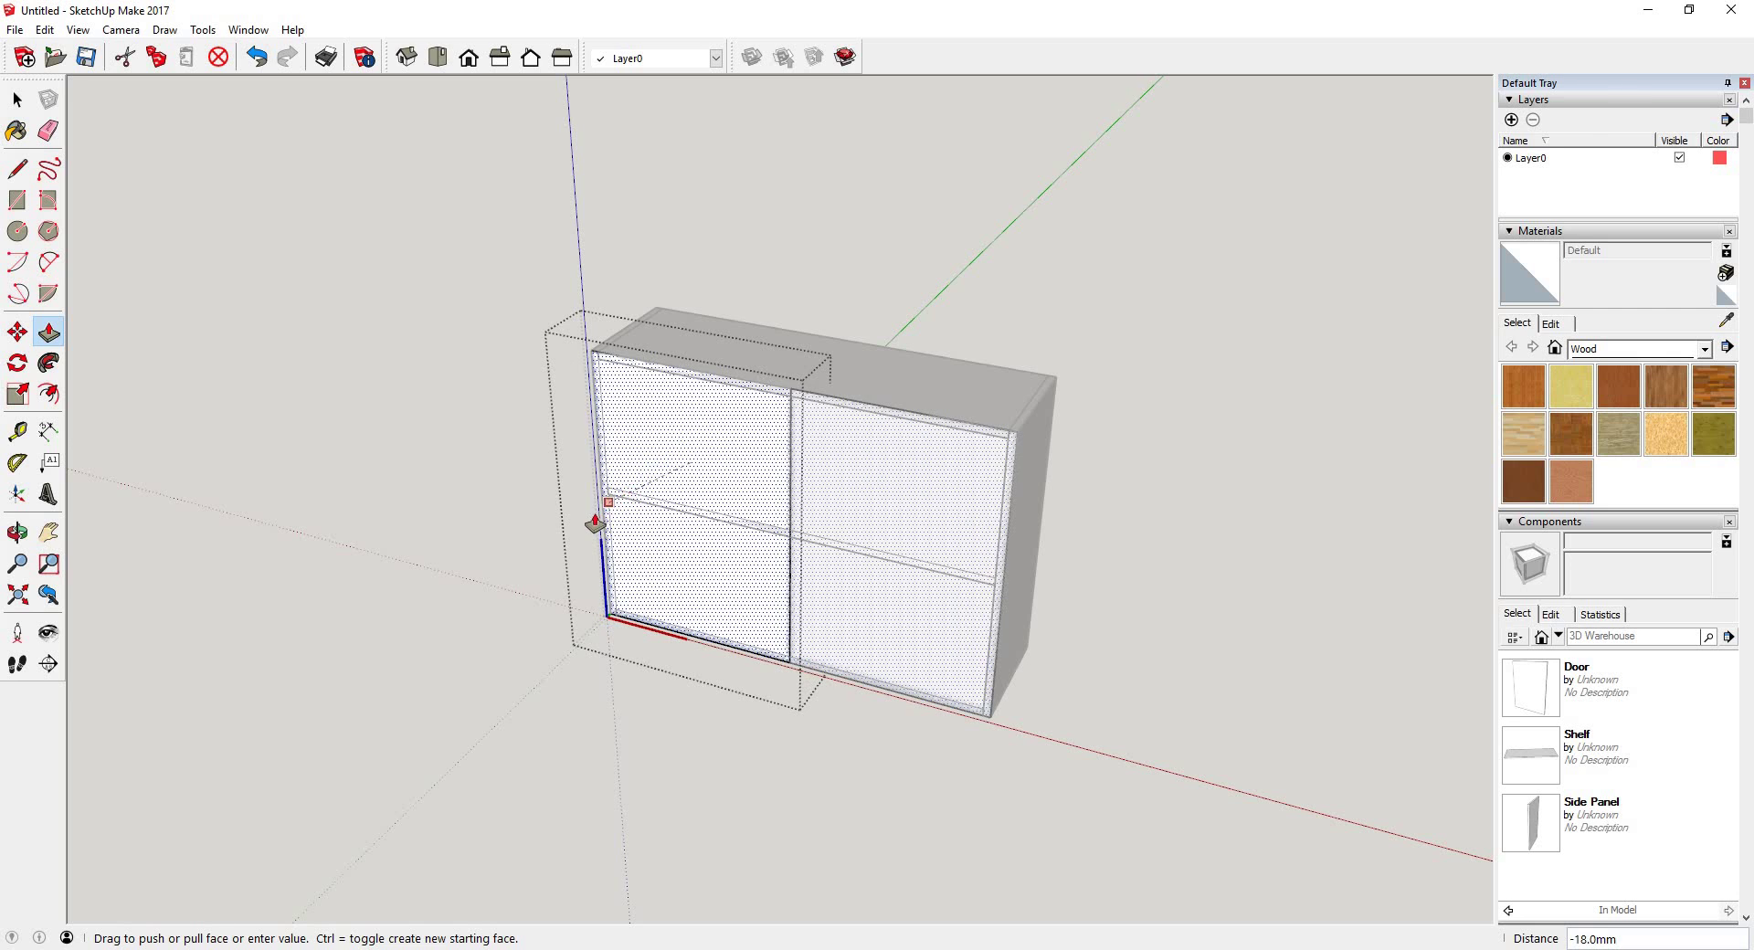
pyautogui.write('313')
pyautogui.press('Return')
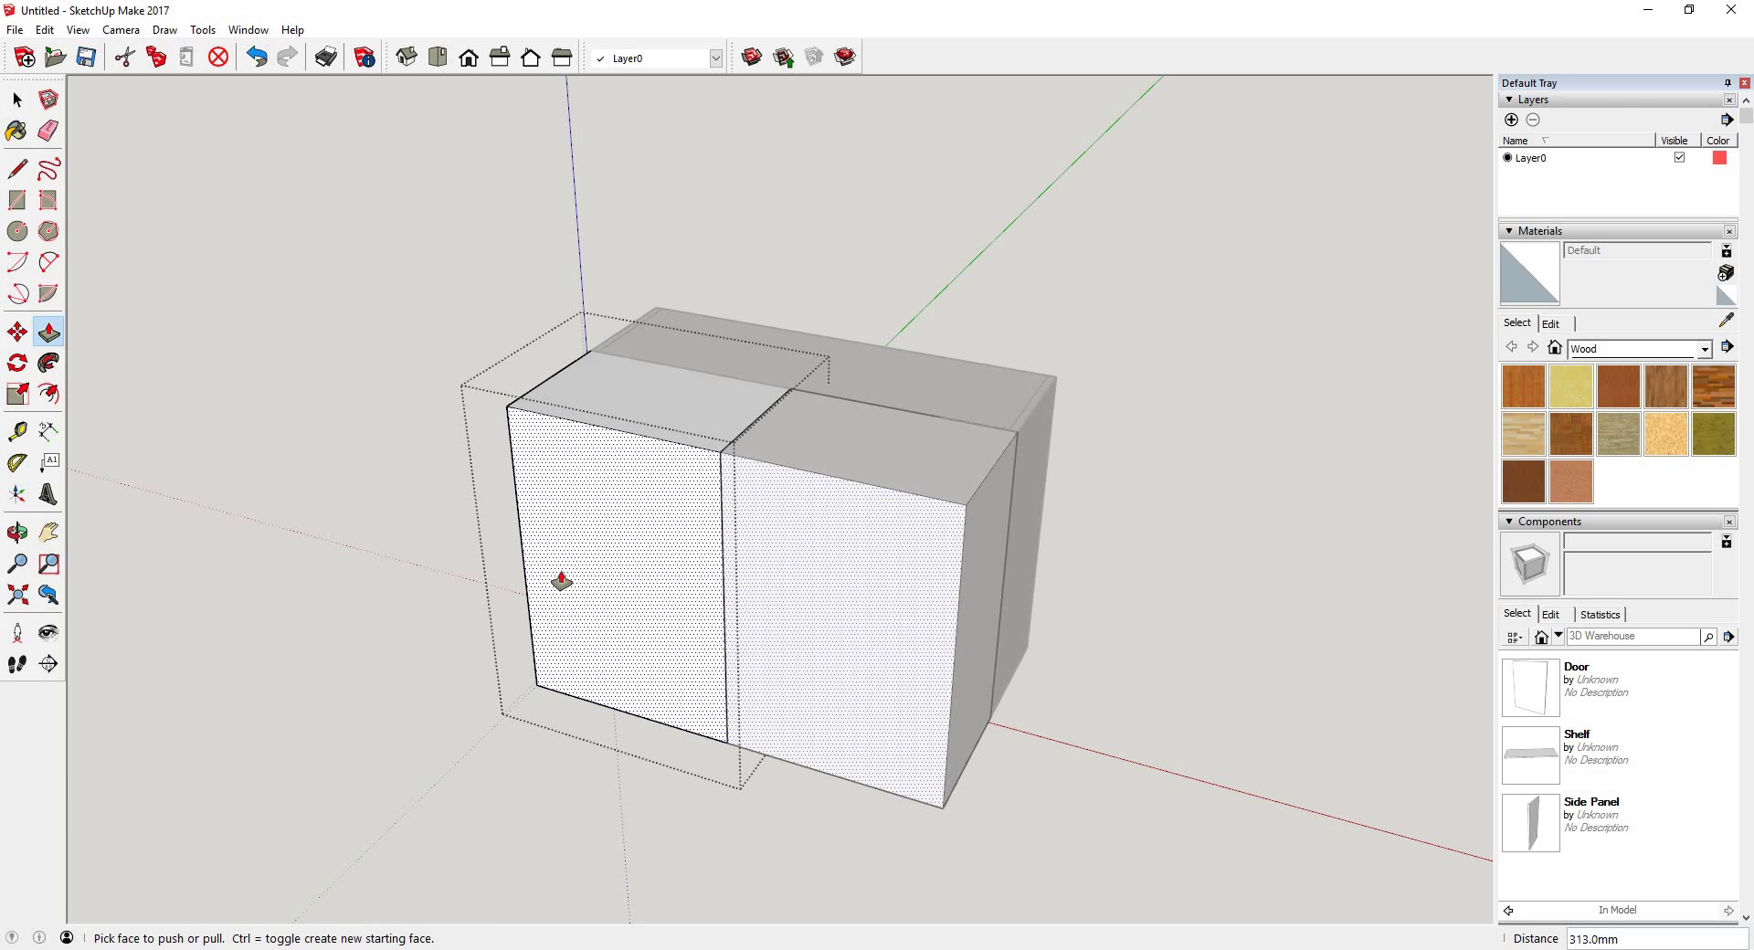
pyautogui.hotkey('ctrl', 'z')
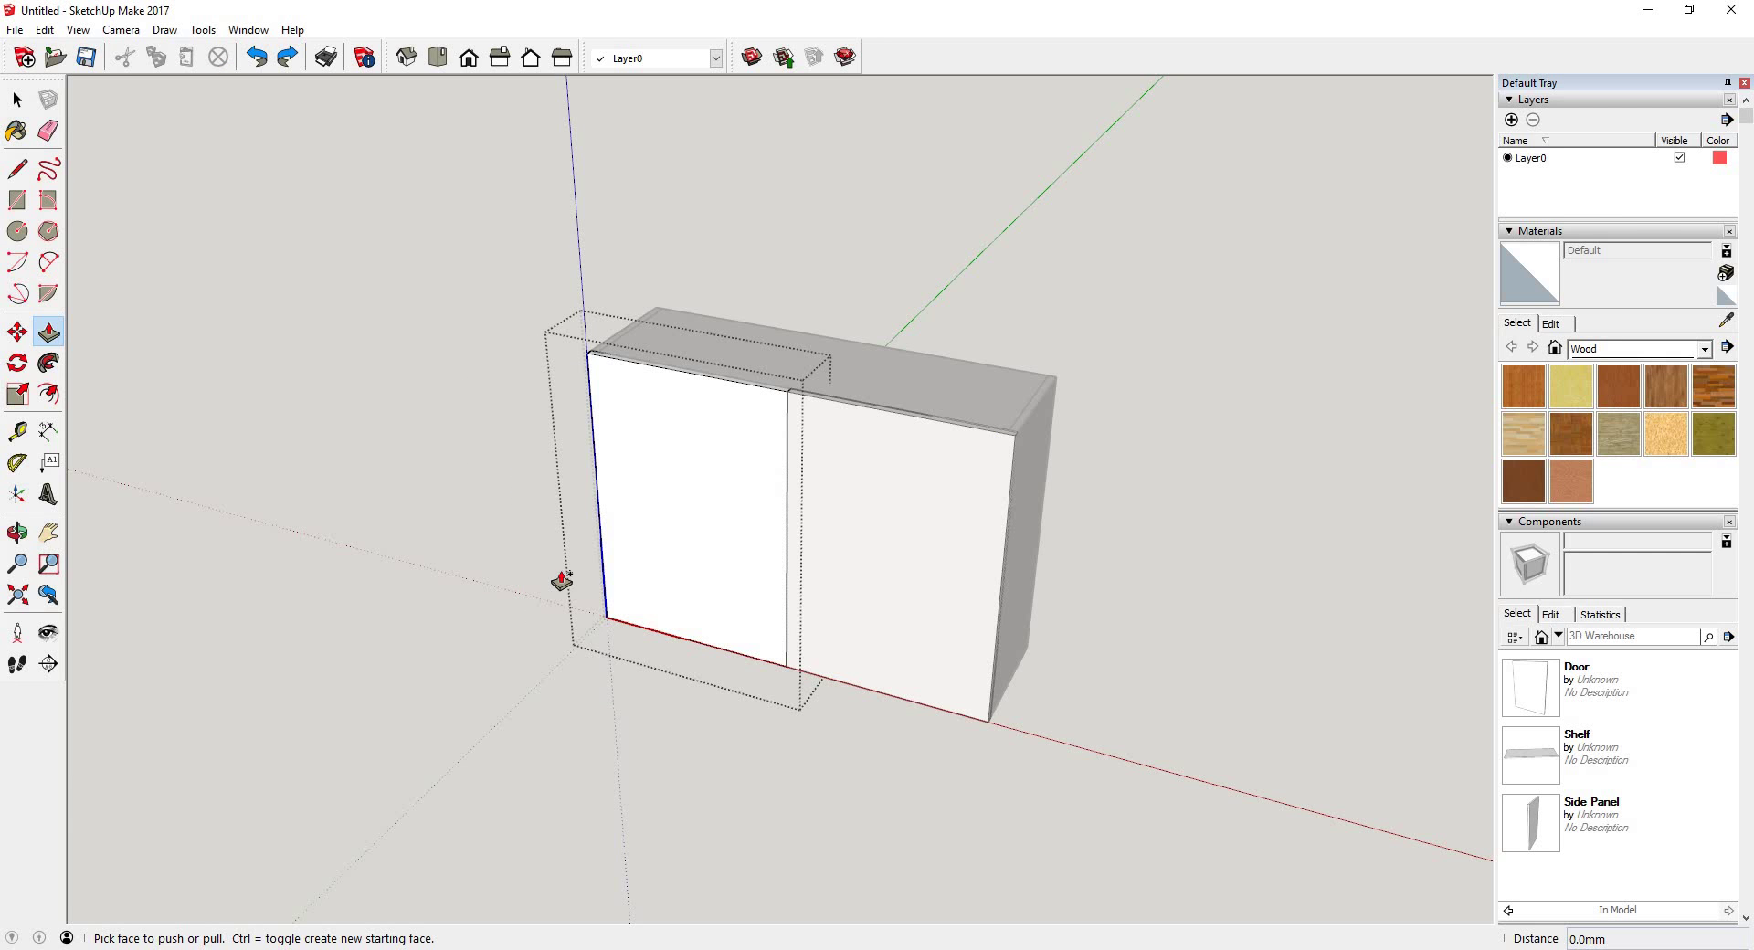
pyautogui.click(17, 99)
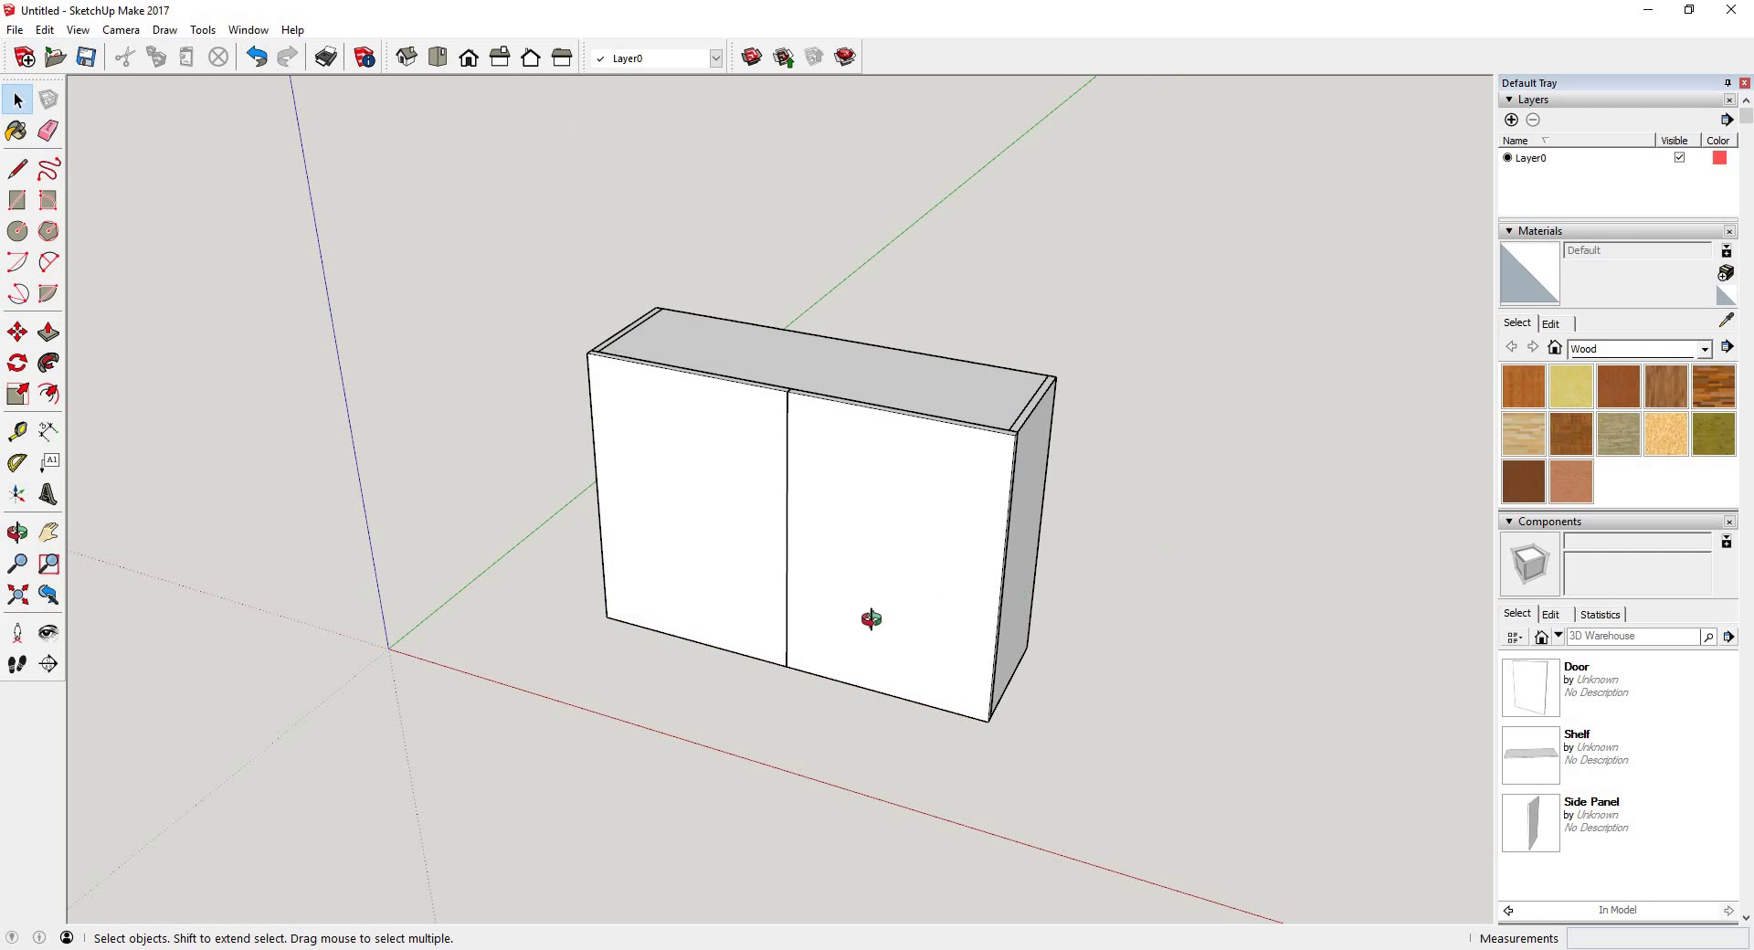
# Draw a 1000 × 720 mm rectangle across the cabinet's open back.
pyautogui.moveTo(872, 619); pyautogui.dragTo(830, 615, button='middle')
pyautogui.moveTo(770, 560)
pyautogui.mouseDown(button='middle')
pyautogui.moveTo(744, 536)
pyautogui.moveTo(705, 574)
pyautogui.moveTo(676, 565)
pyautogui.mouseUp(button='middle')
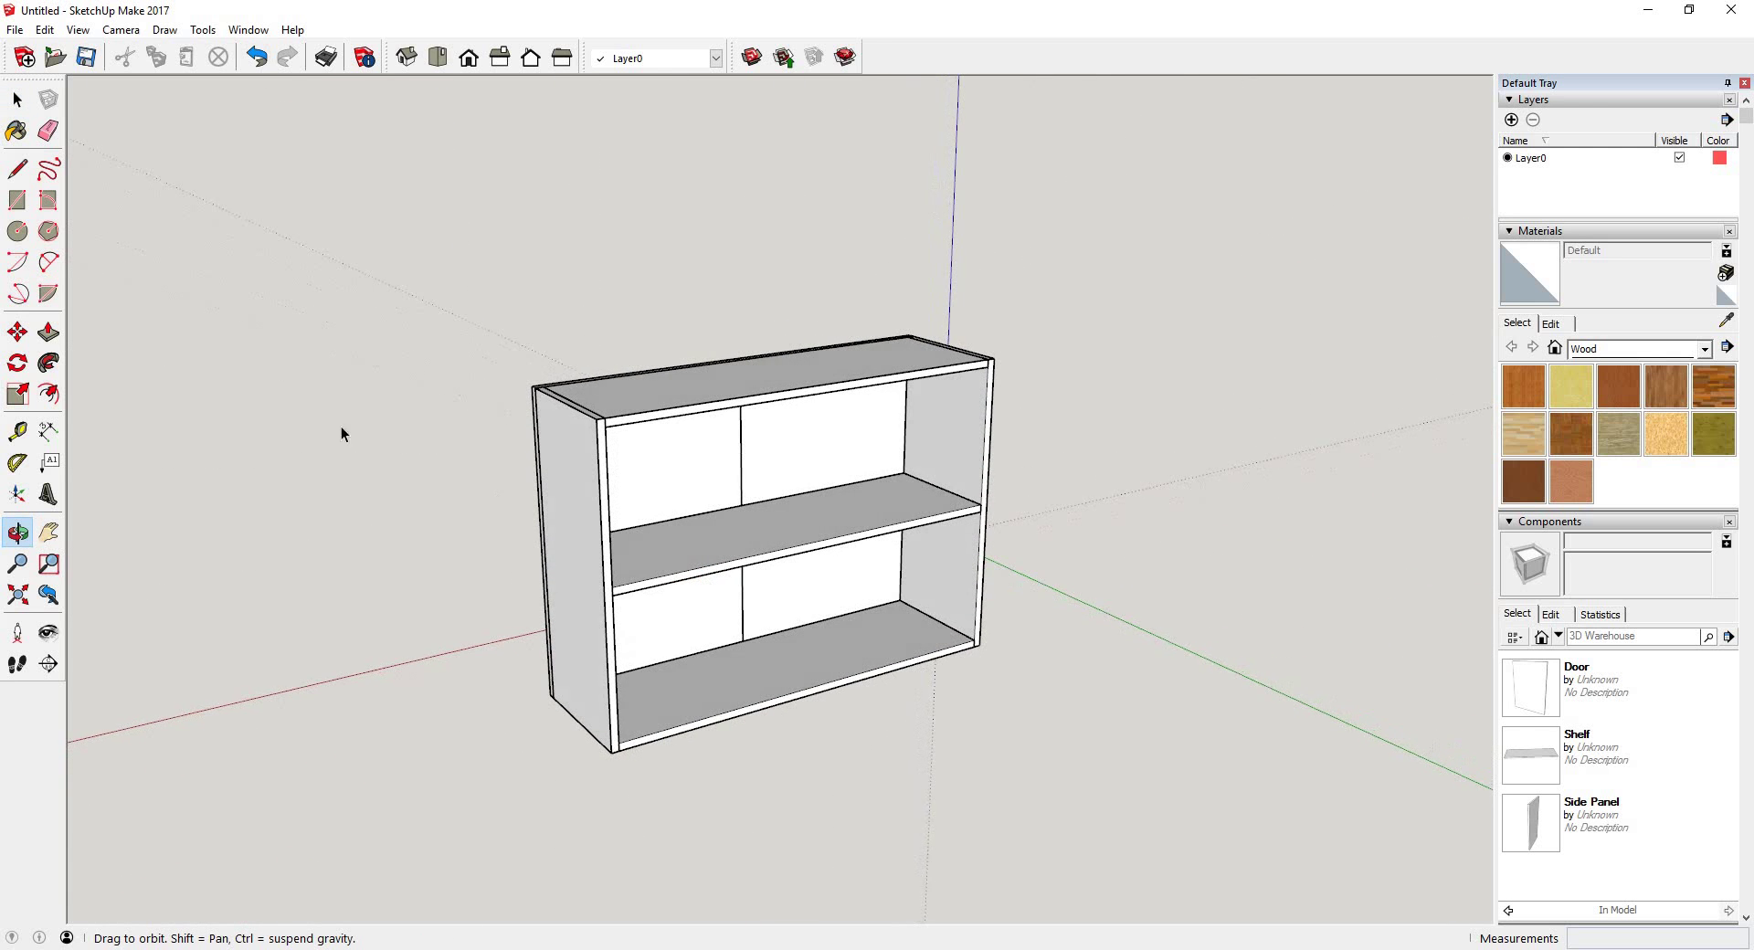
pyautogui.click(17, 100)
pyautogui.click(18, 200)
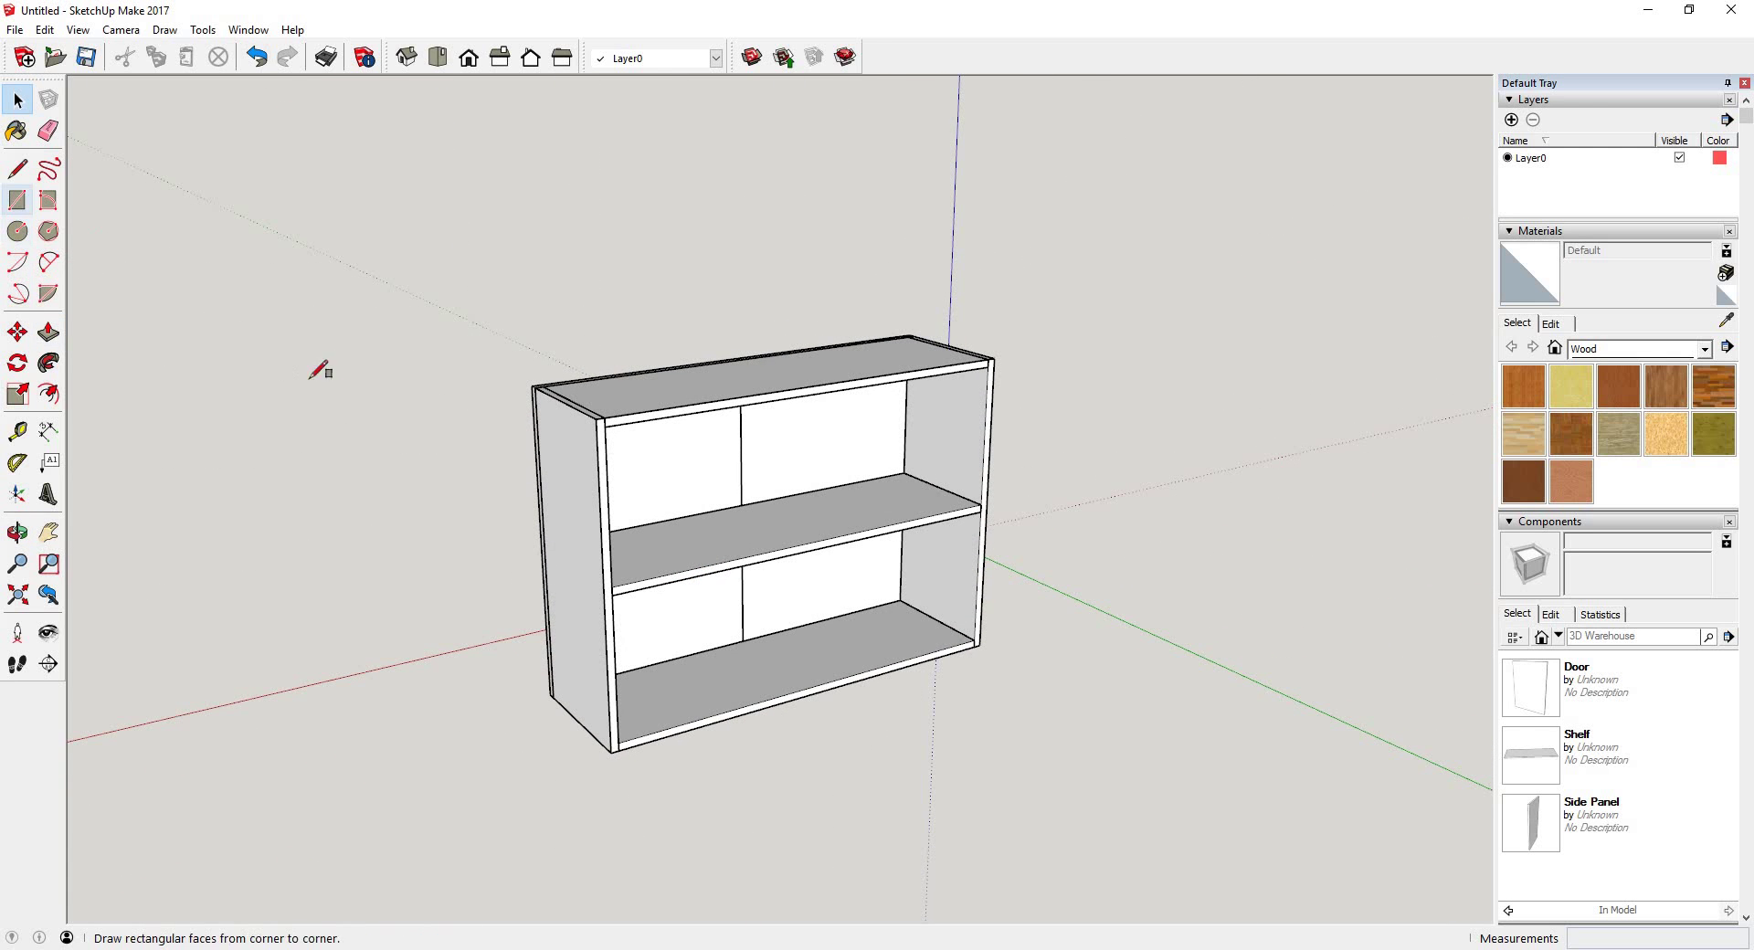
pyautogui.click(596, 418)
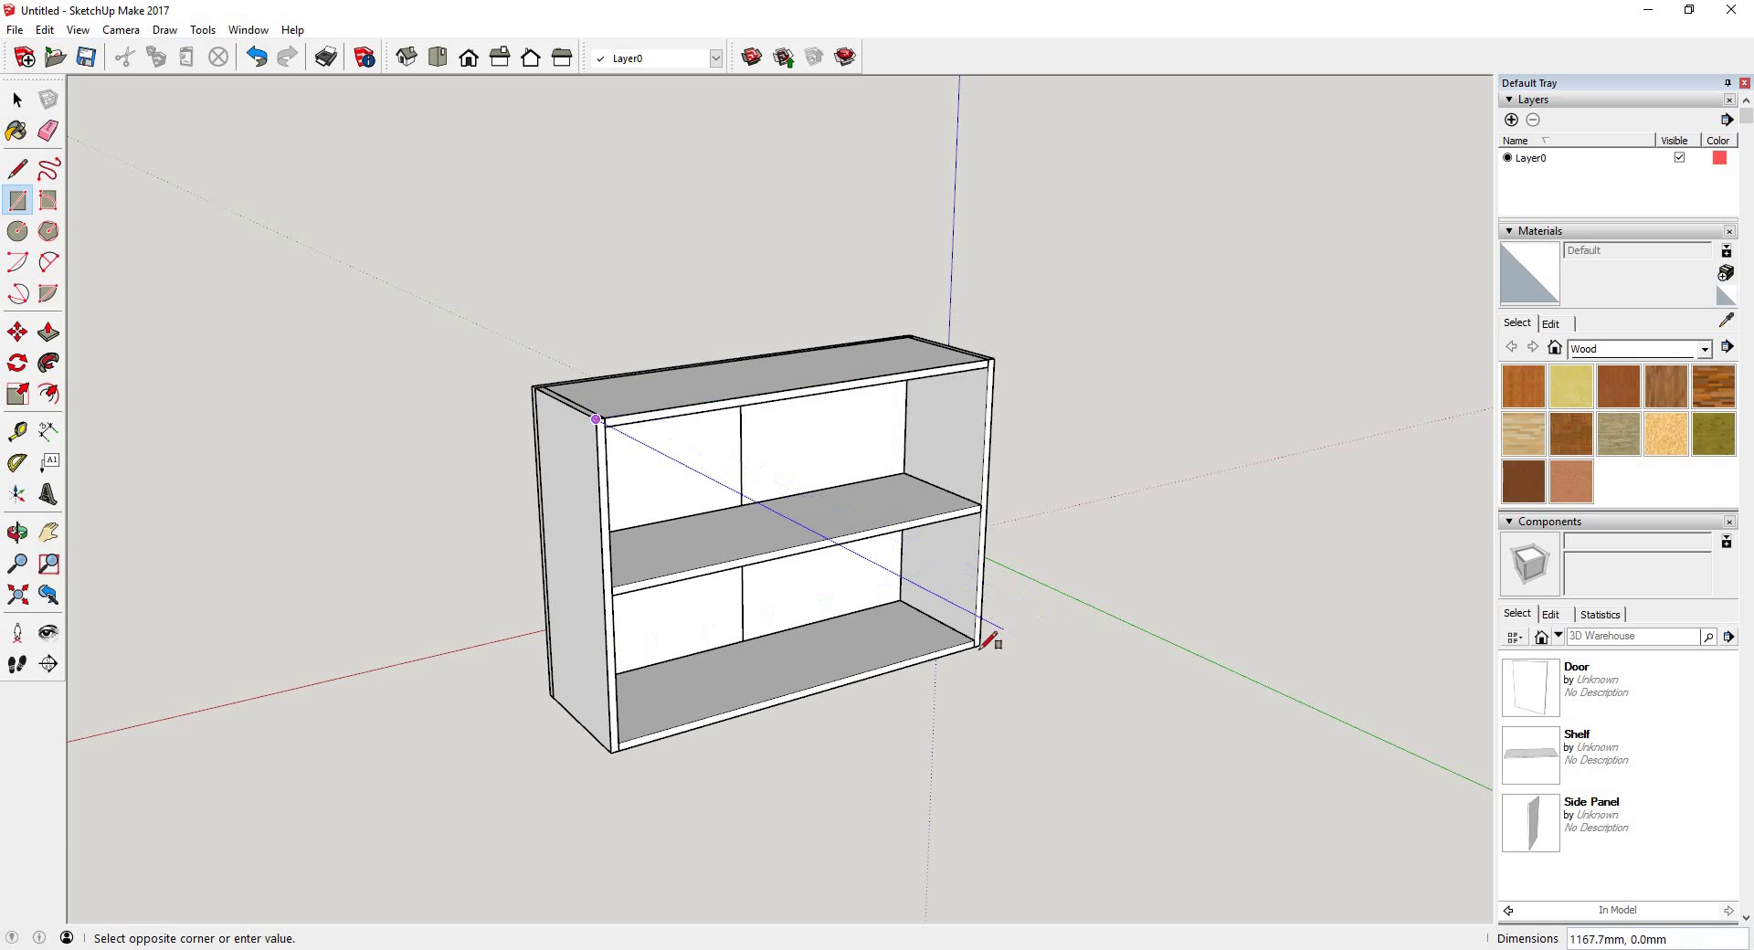
pyautogui.click(982, 645)
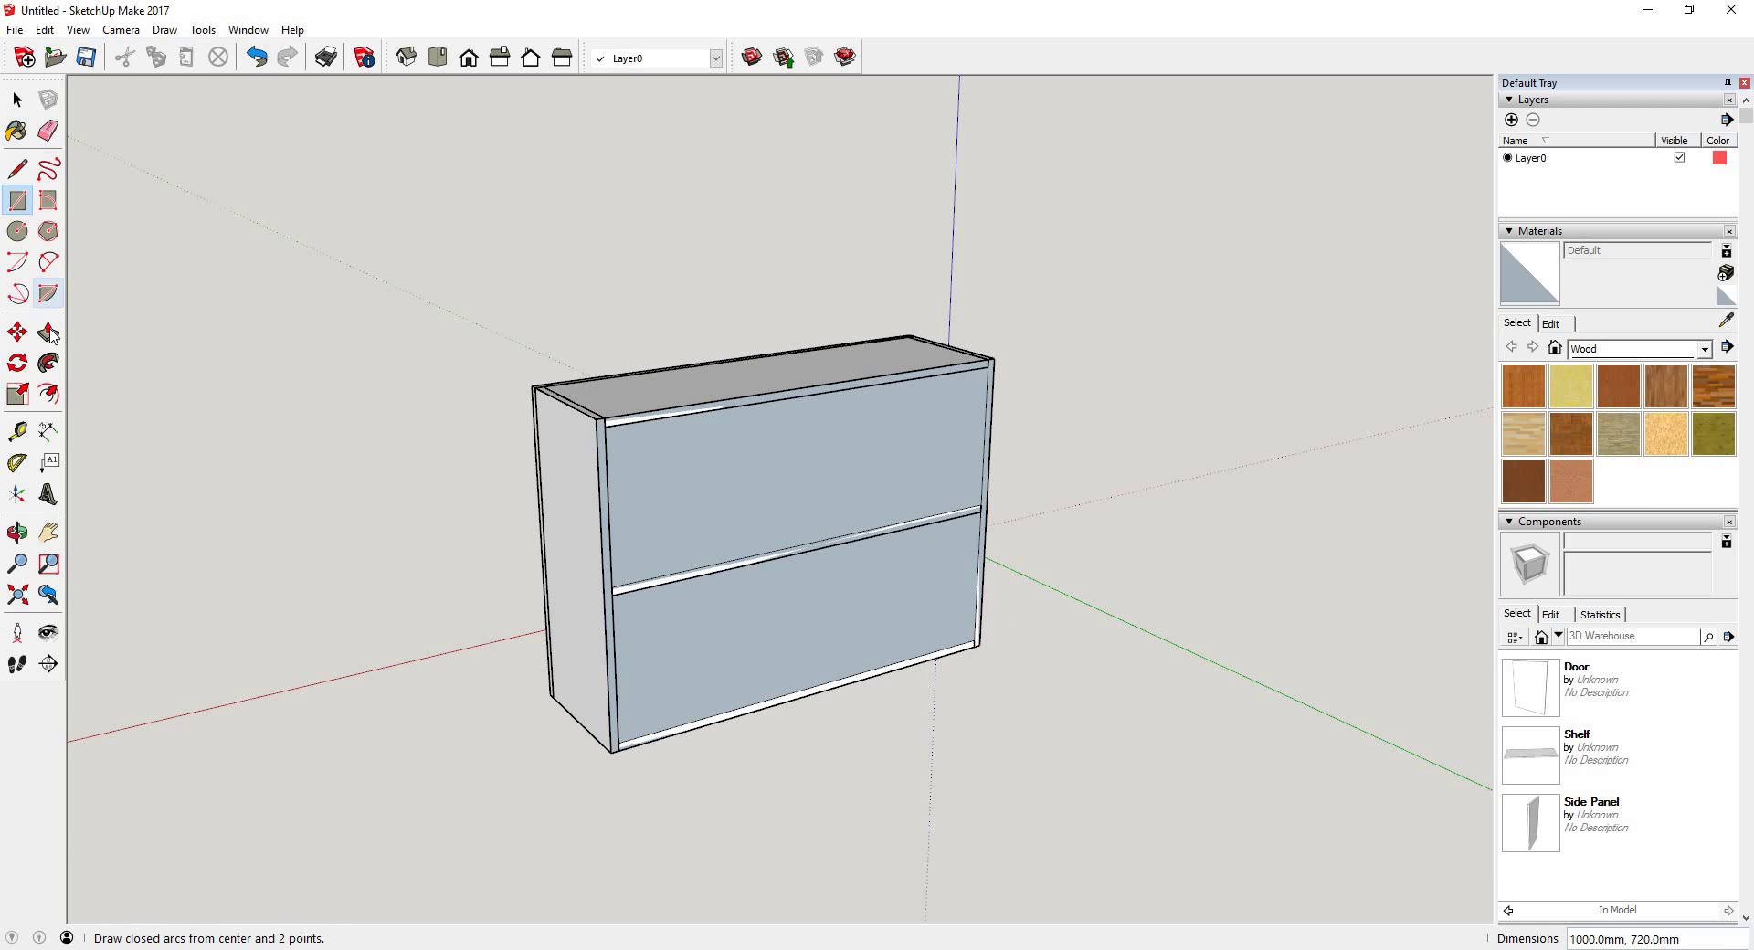
# Push/pull the back rectangle 6 mm into a solid panel.
pyautogui.click(48, 332)
pyautogui.click(775, 489)
pyautogui.click(774, 489)
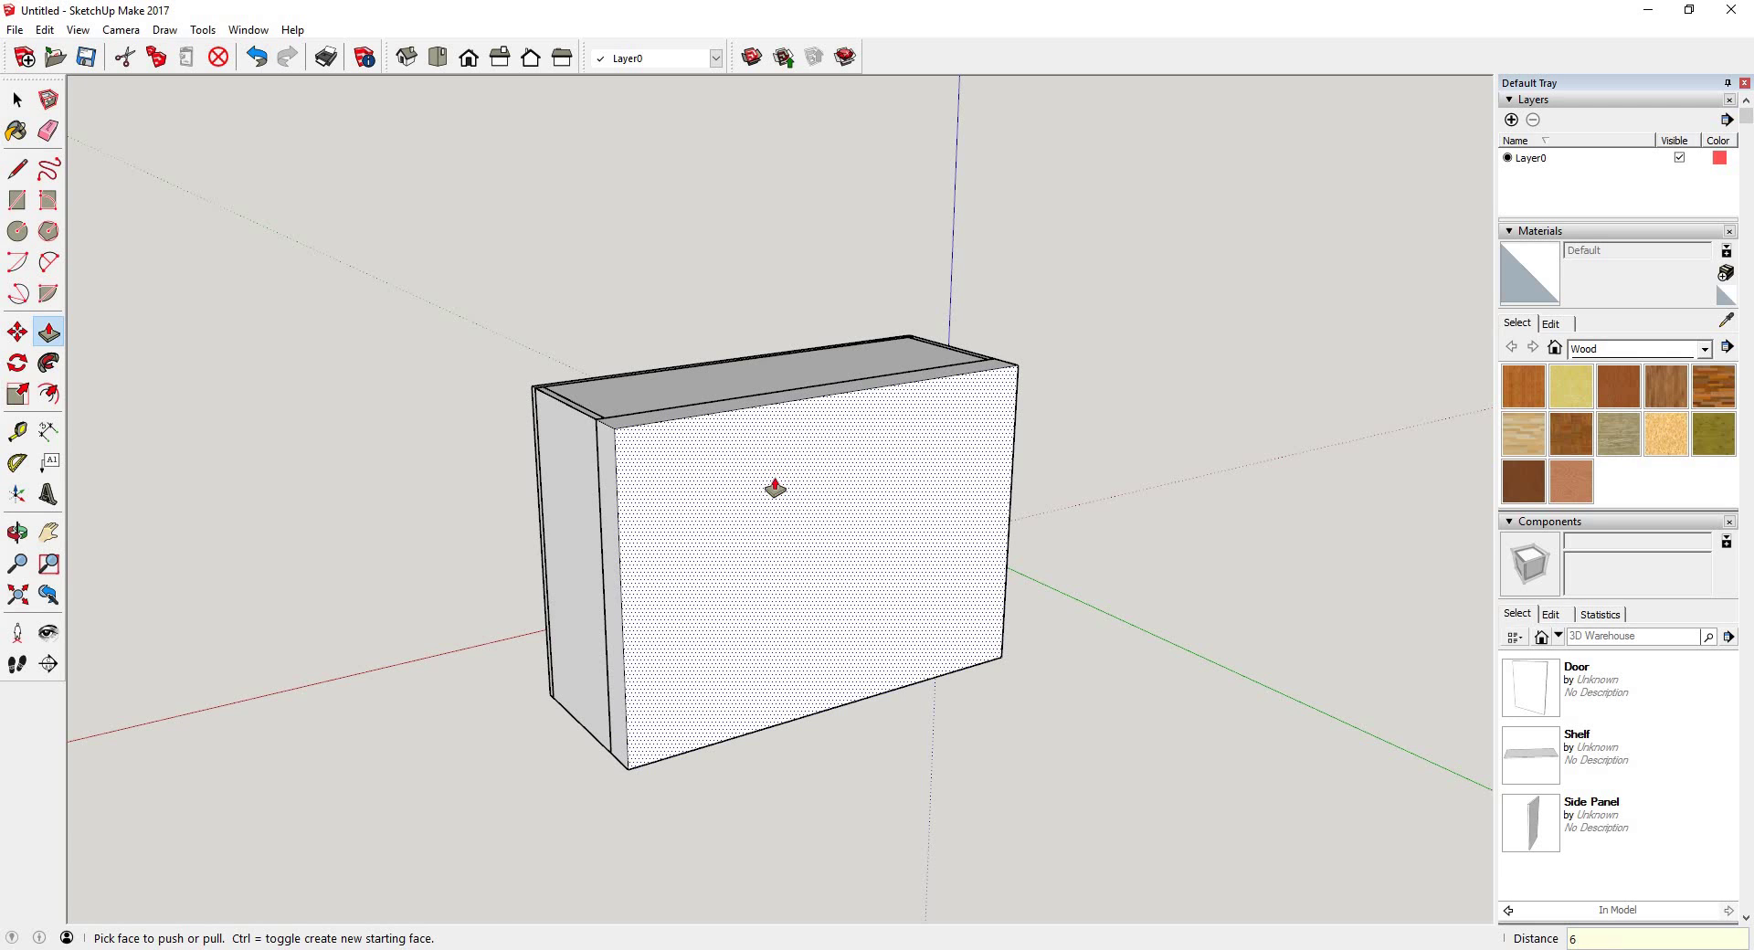
pyautogui.press('Return')
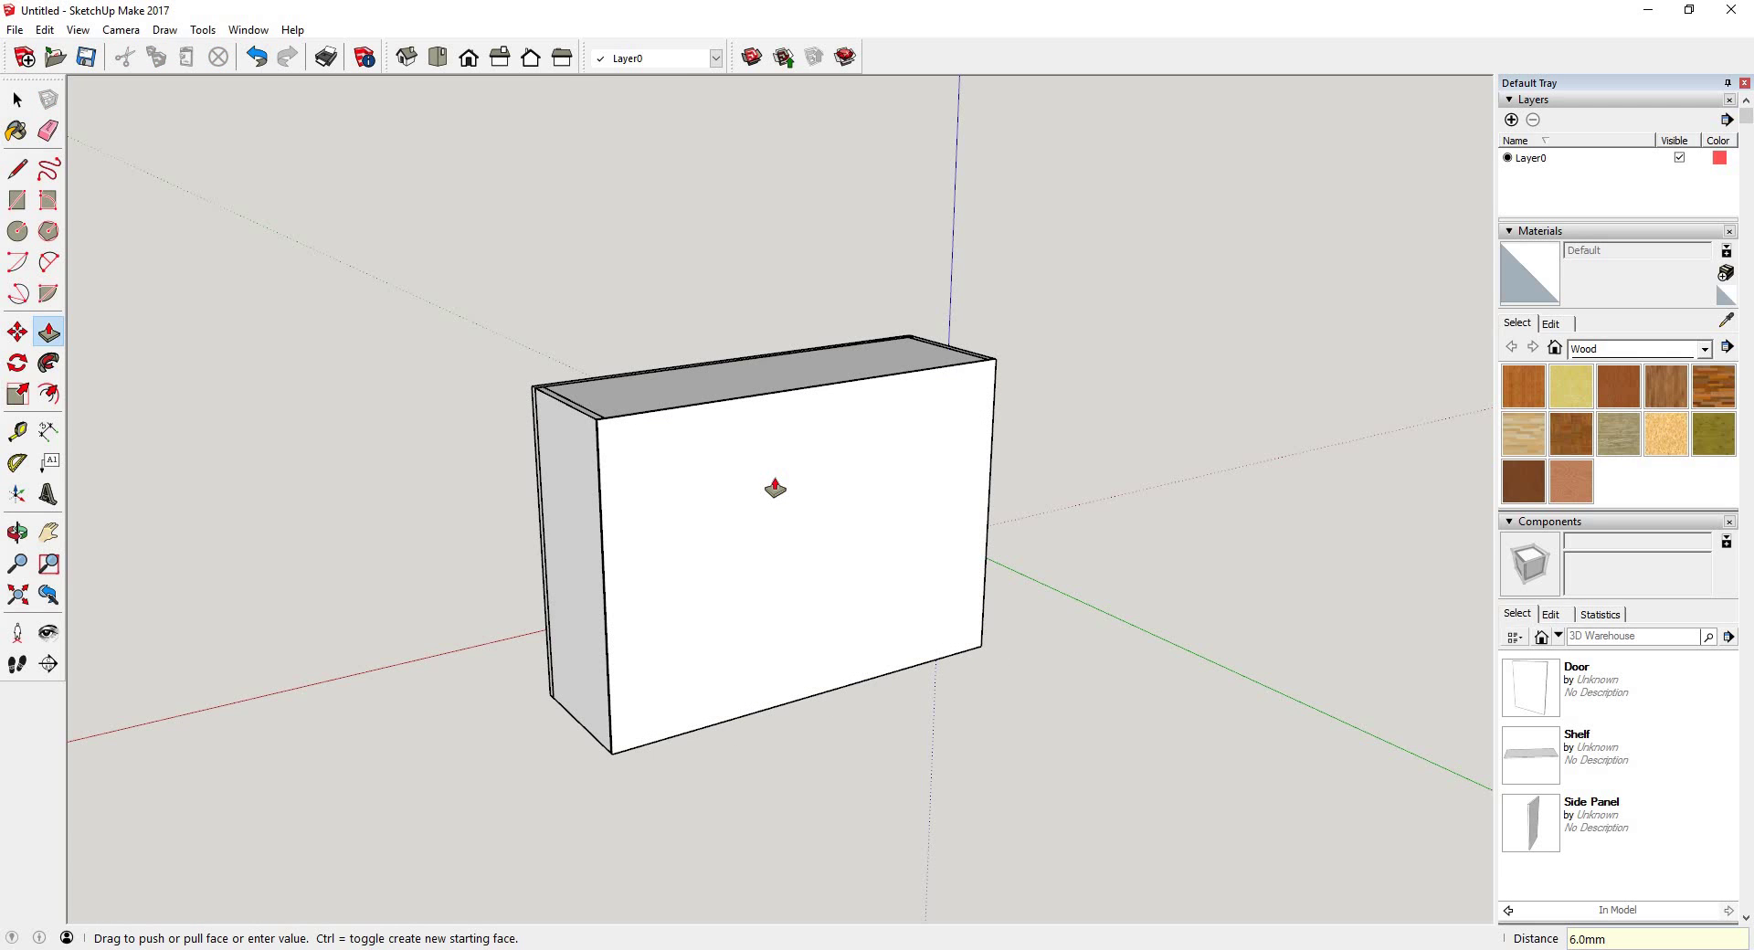
pyautogui.click(18, 101)
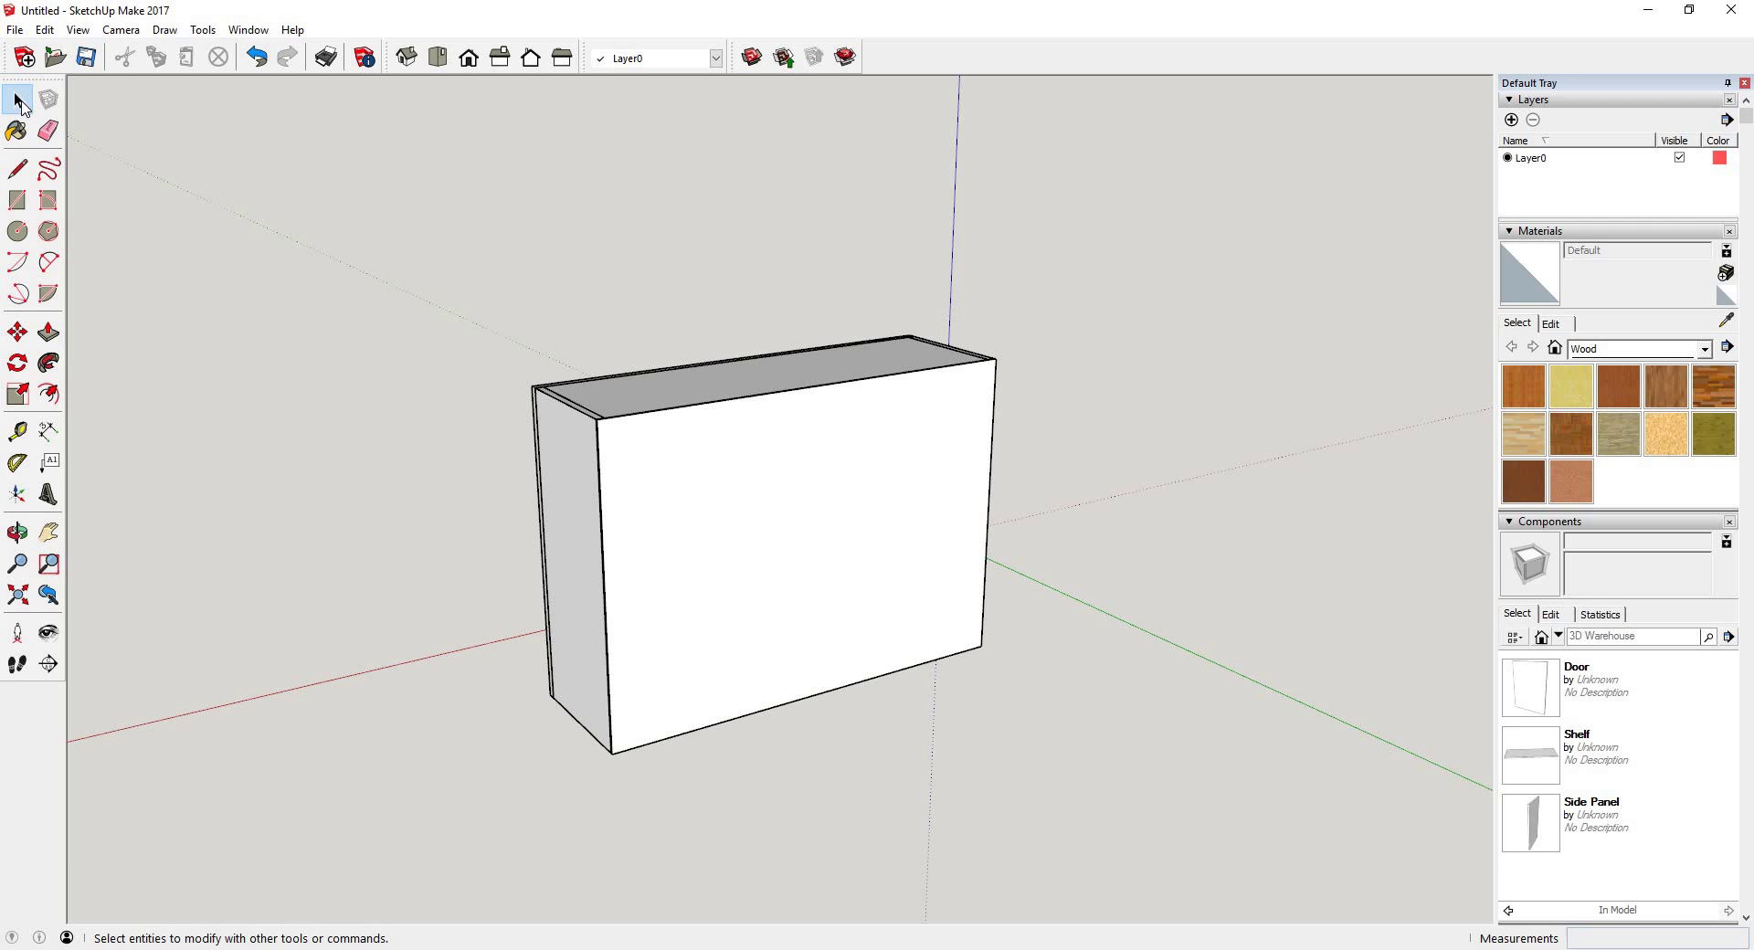
# Make the back panel a component named 'Back'.
pyautogui.click(759, 517)
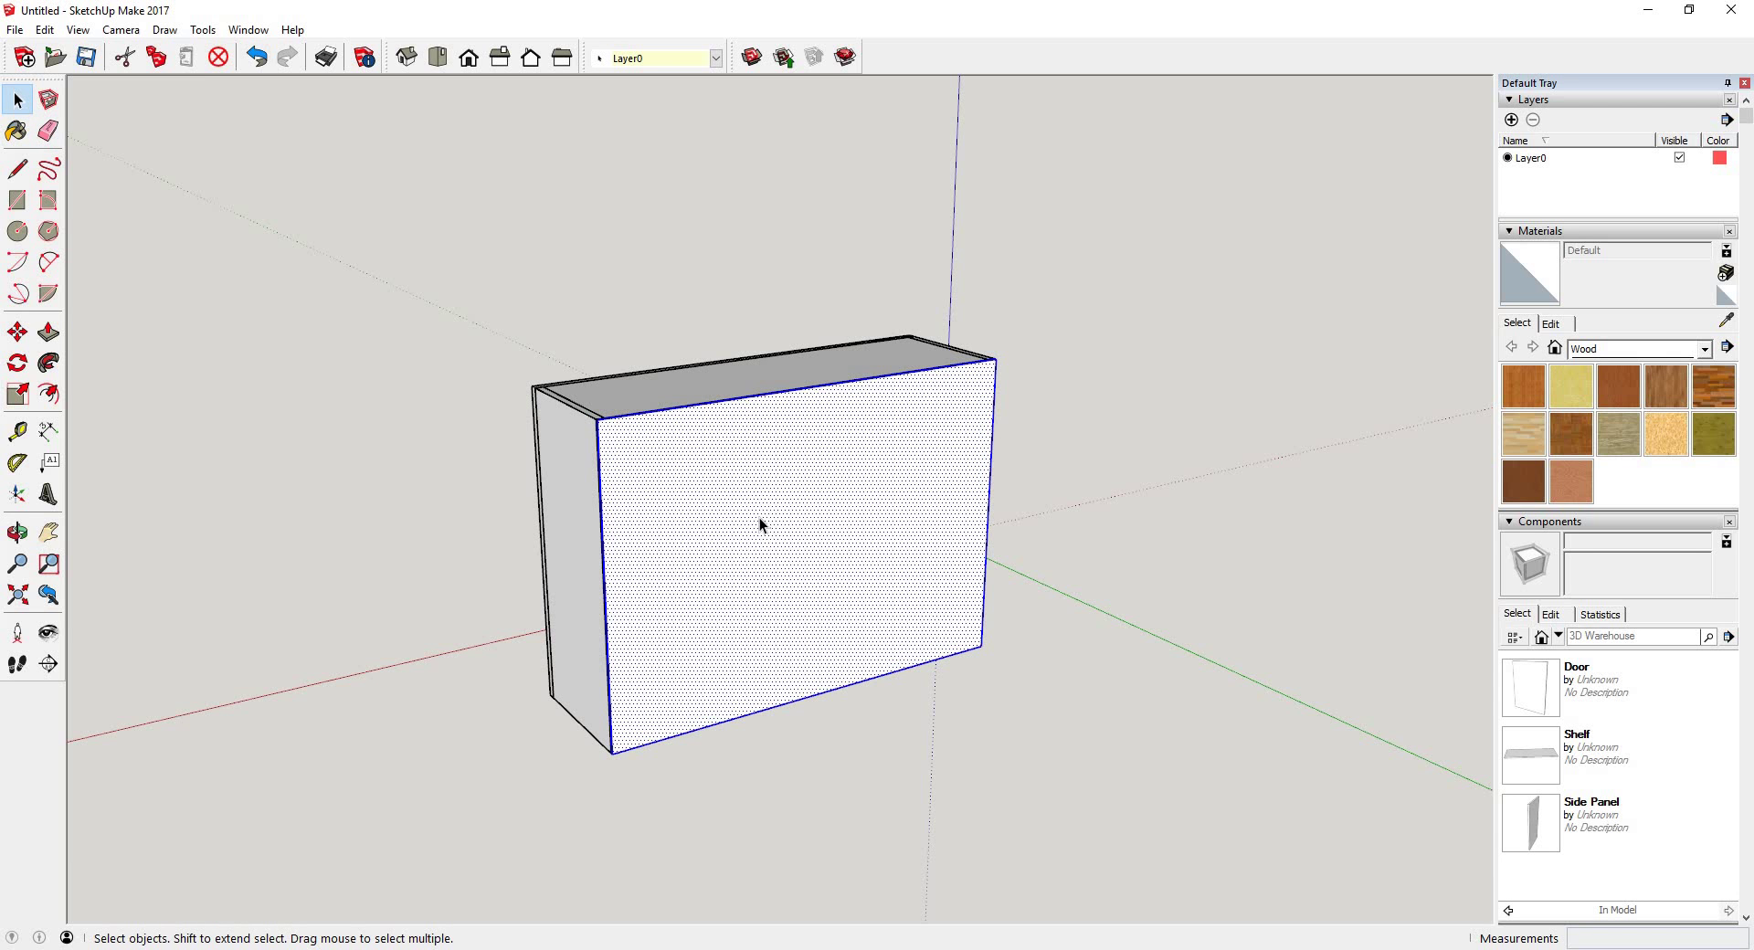
pyautogui.rightClick(764, 523)
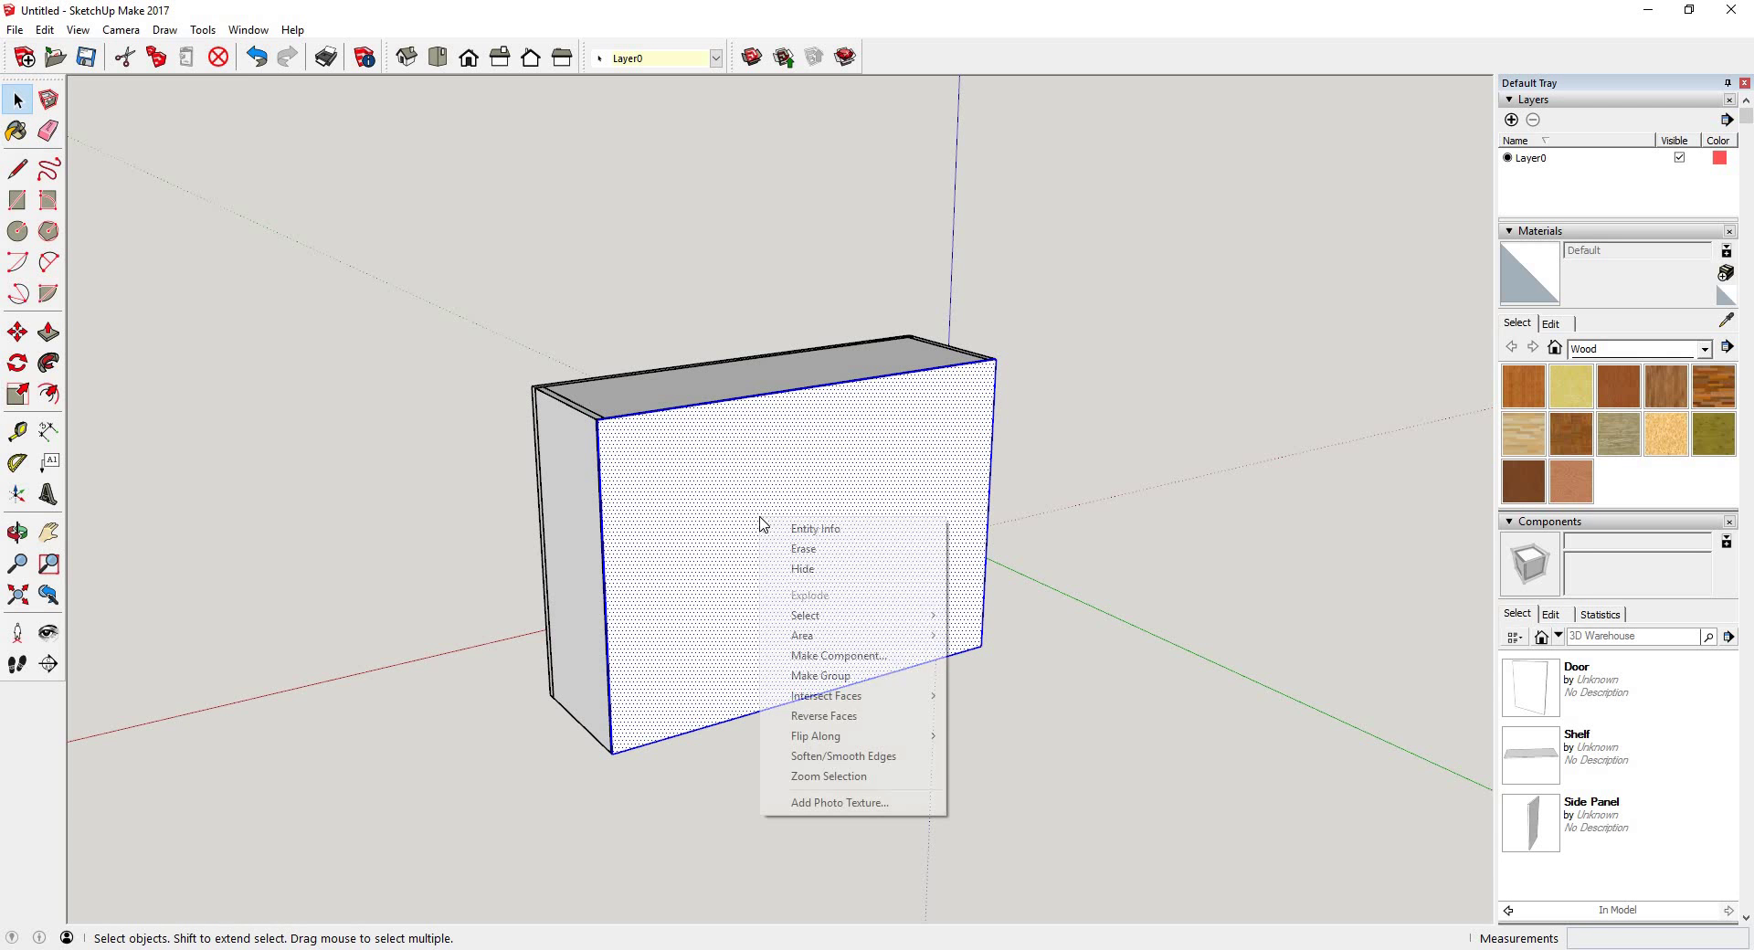
pyautogui.click(831, 657)
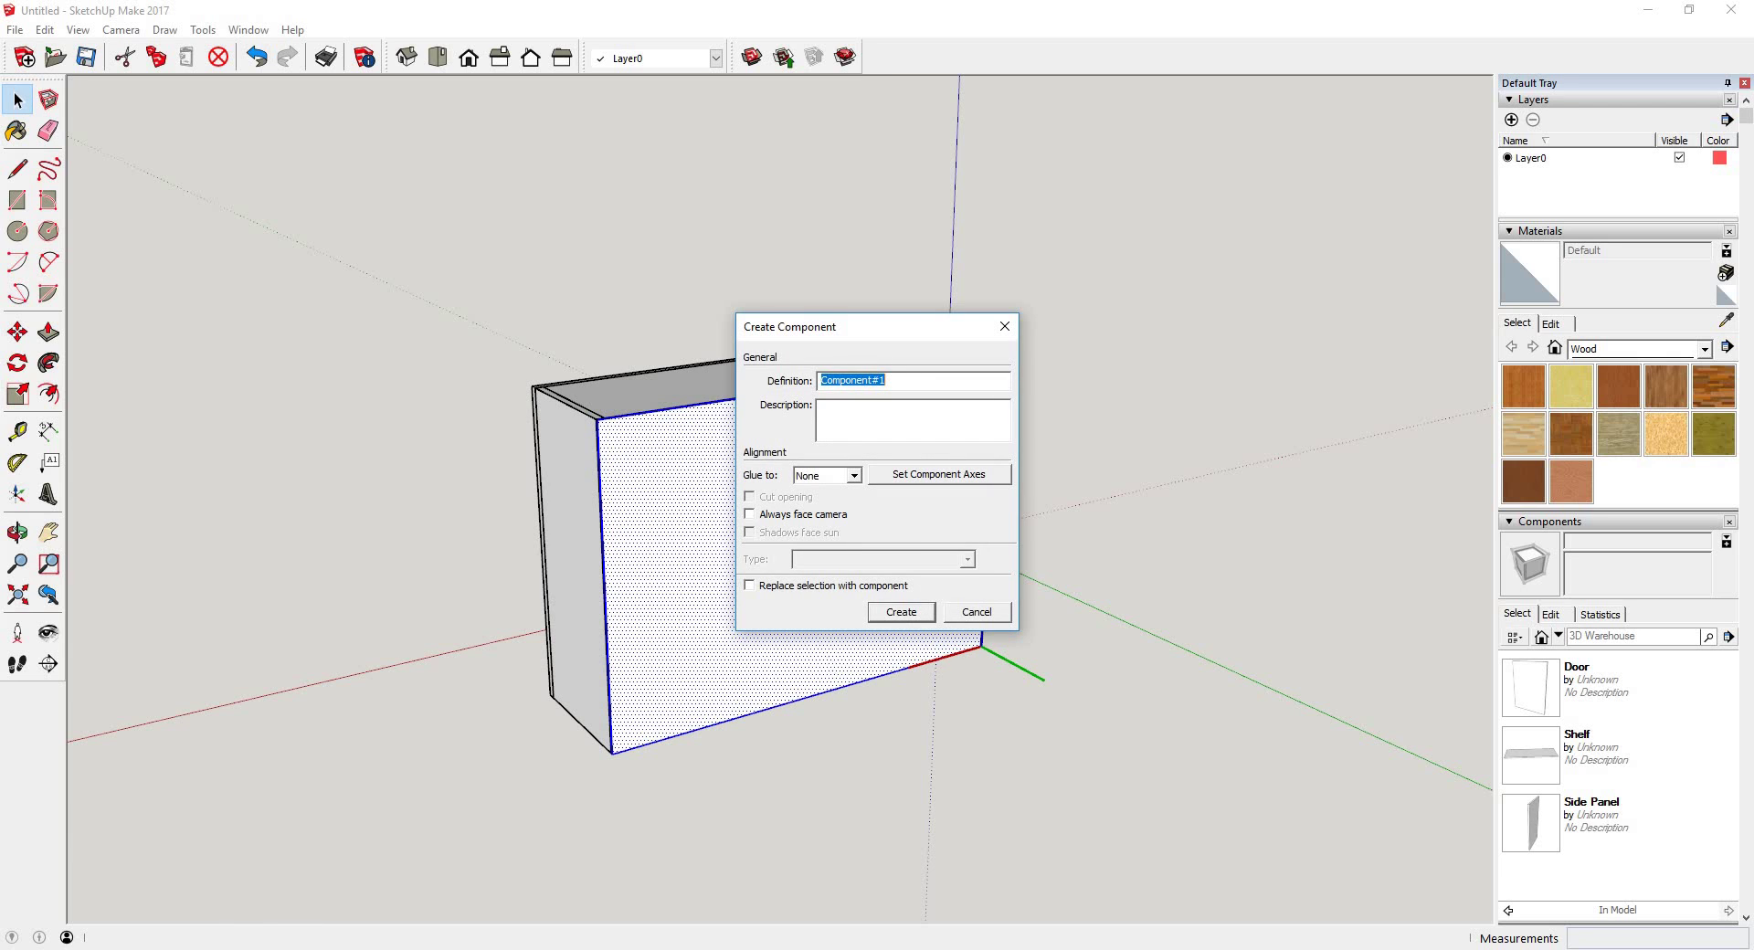
pyautogui.write('Back')
pyautogui.click(922, 614)
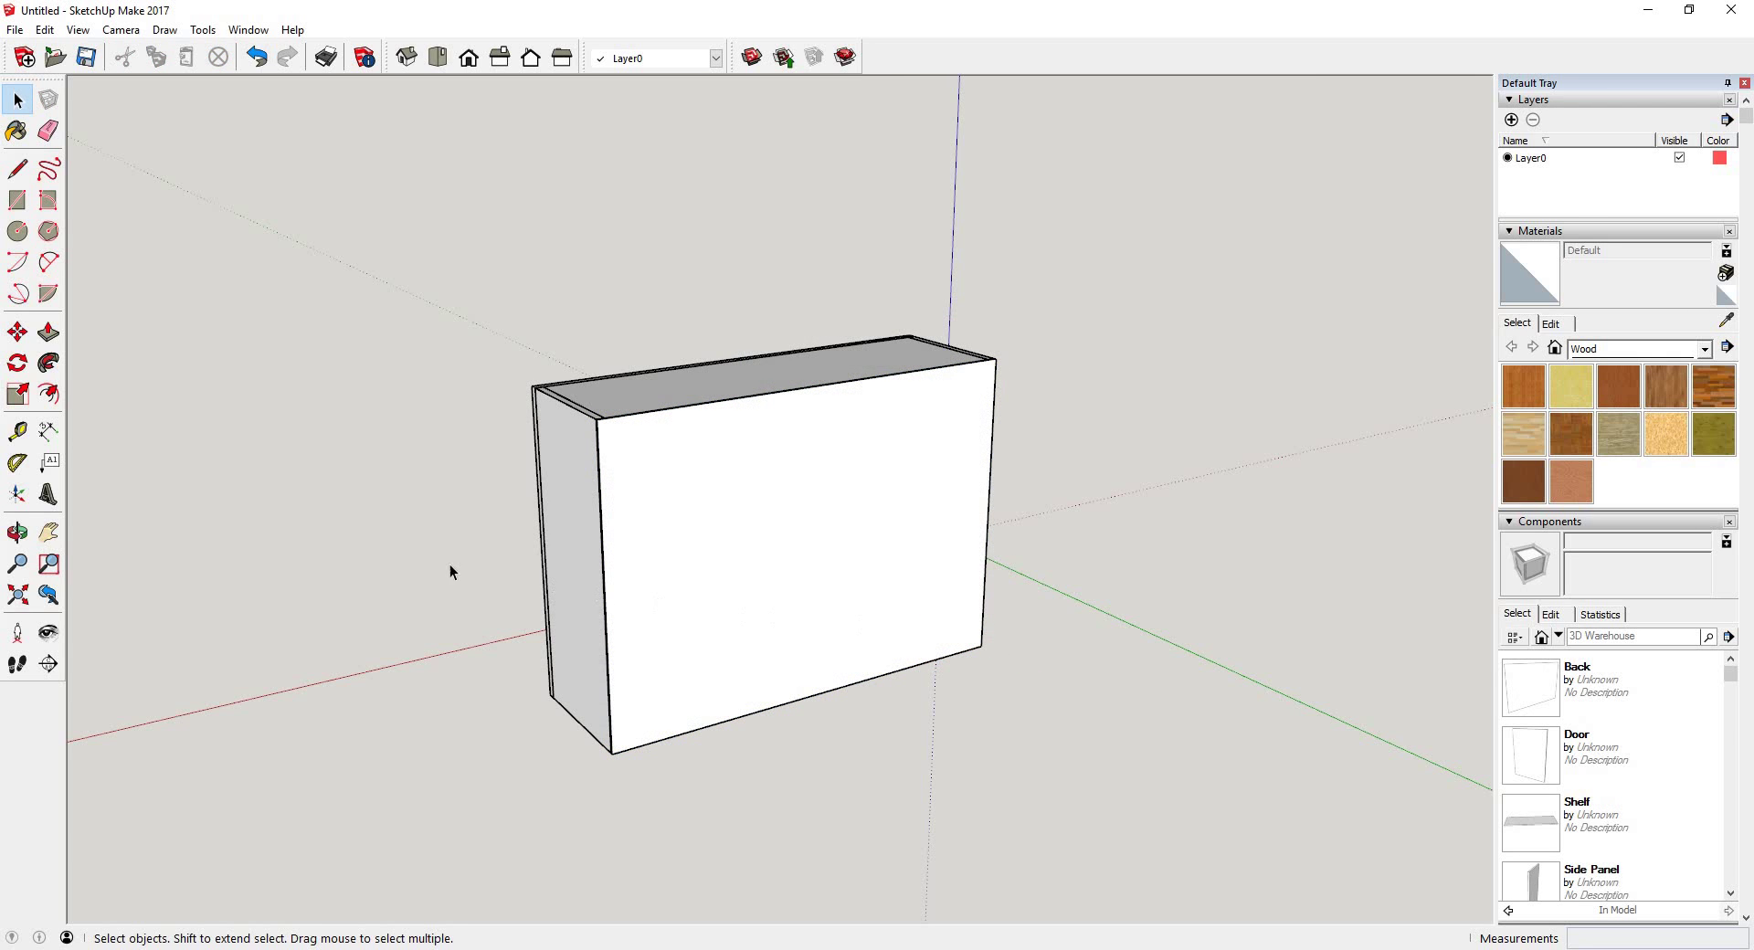
pyautogui.moveTo(286, 508); pyautogui.dragTo(302, 548, button='middle')
# Rotate the right door open about its outer top corner, exposing the middle and bottom shelves.
pyautogui.click(17, 363)
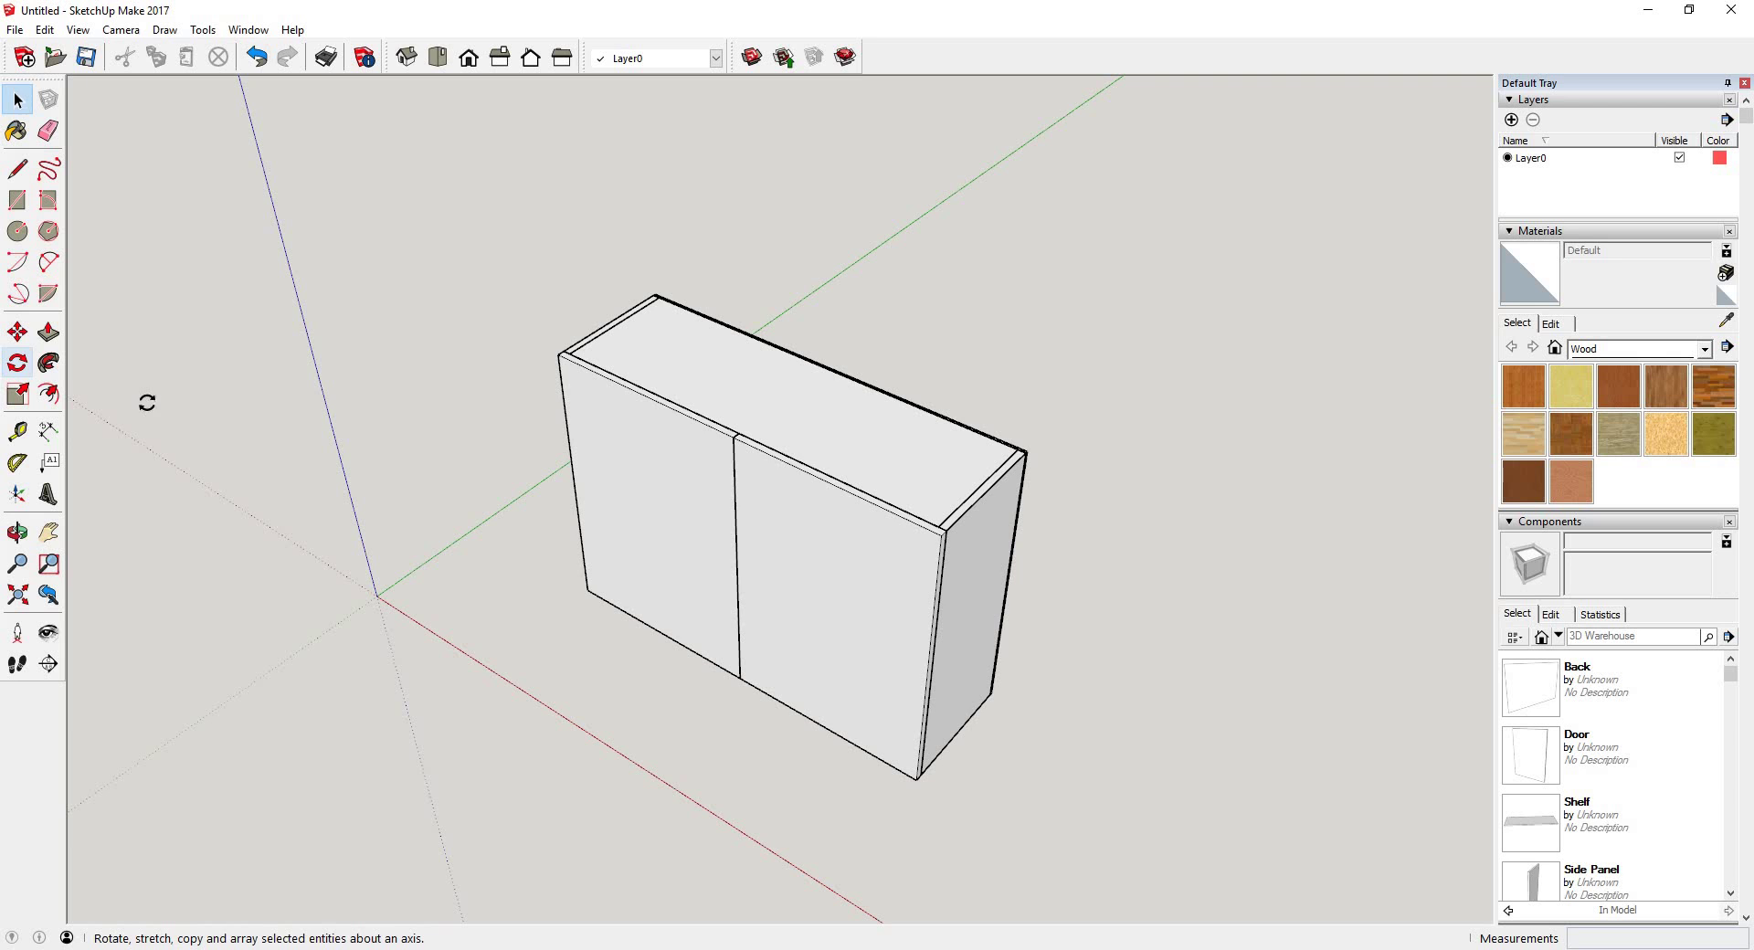
pyautogui.click(905, 507)
pyautogui.scroll(3, 909, 502)
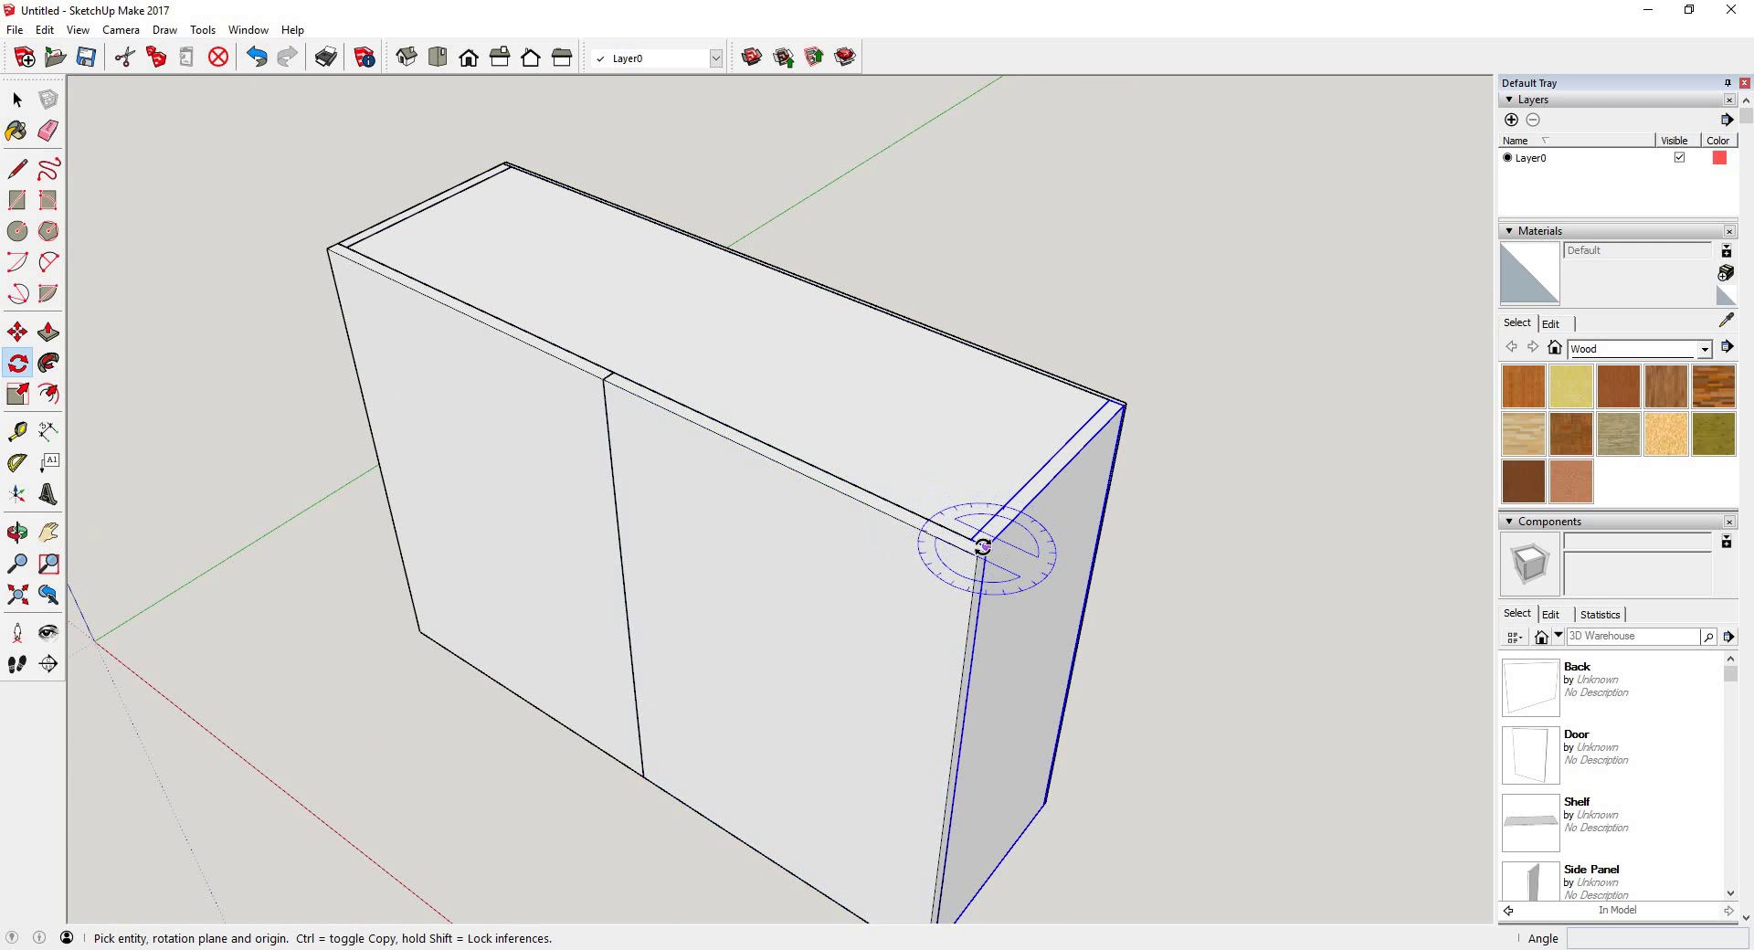
pyautogui.click(987, 546)
pyautogui.click(768, 589)
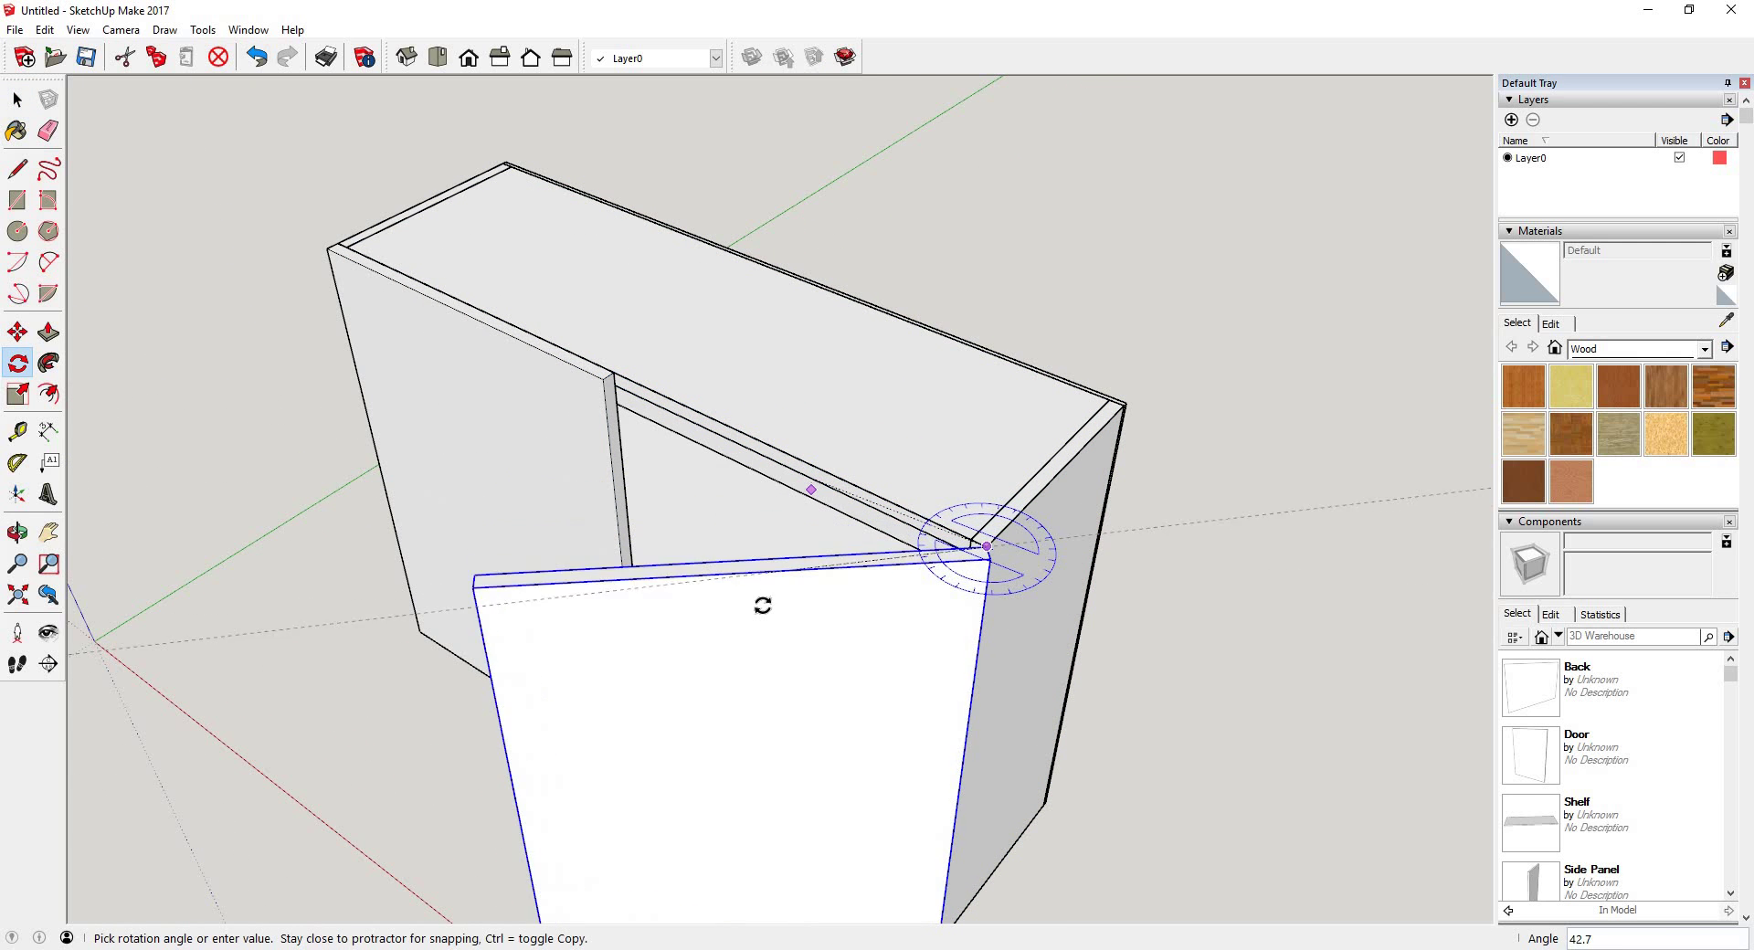
pyautogui.click(798, 557)
pyautogui.scroll(-6, 798, 557)
pyautogui.moveTo(889, 618); pyautogui.dragTo(852, 530, button='middle')
pyautogui.scroll(3, 854, 512)
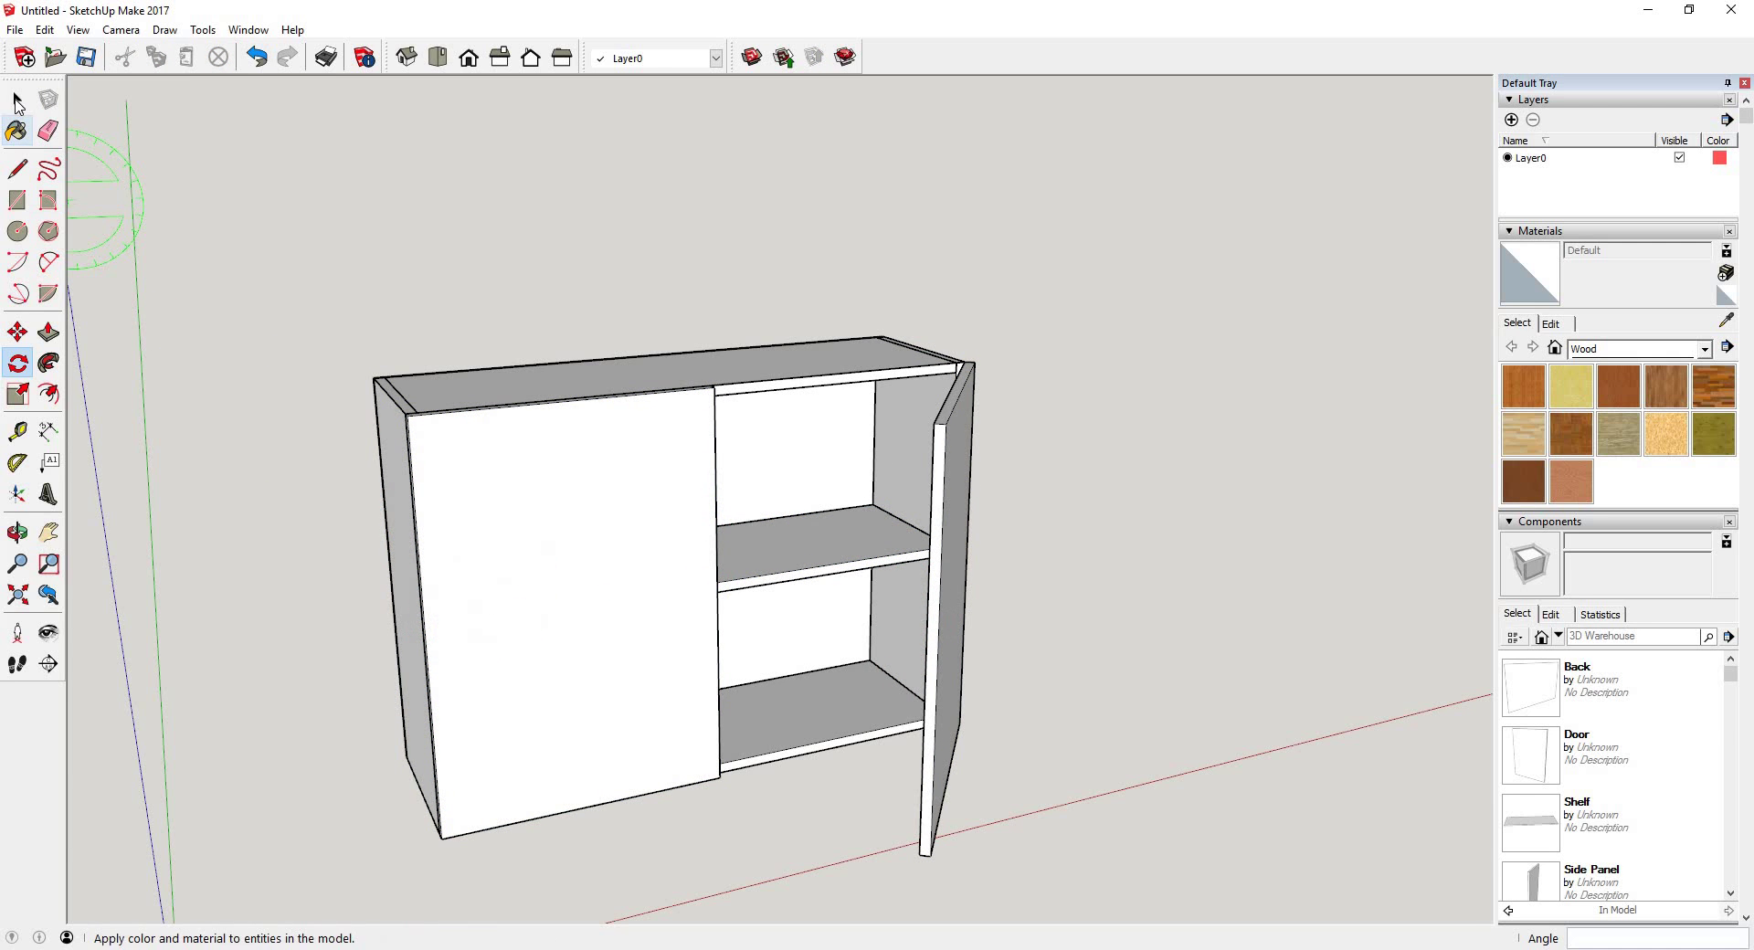
pyautogui.click(17, 100)
pyautogui.moveTo(302, 497); pyautogui.dragTo(731, 386, button='middle')
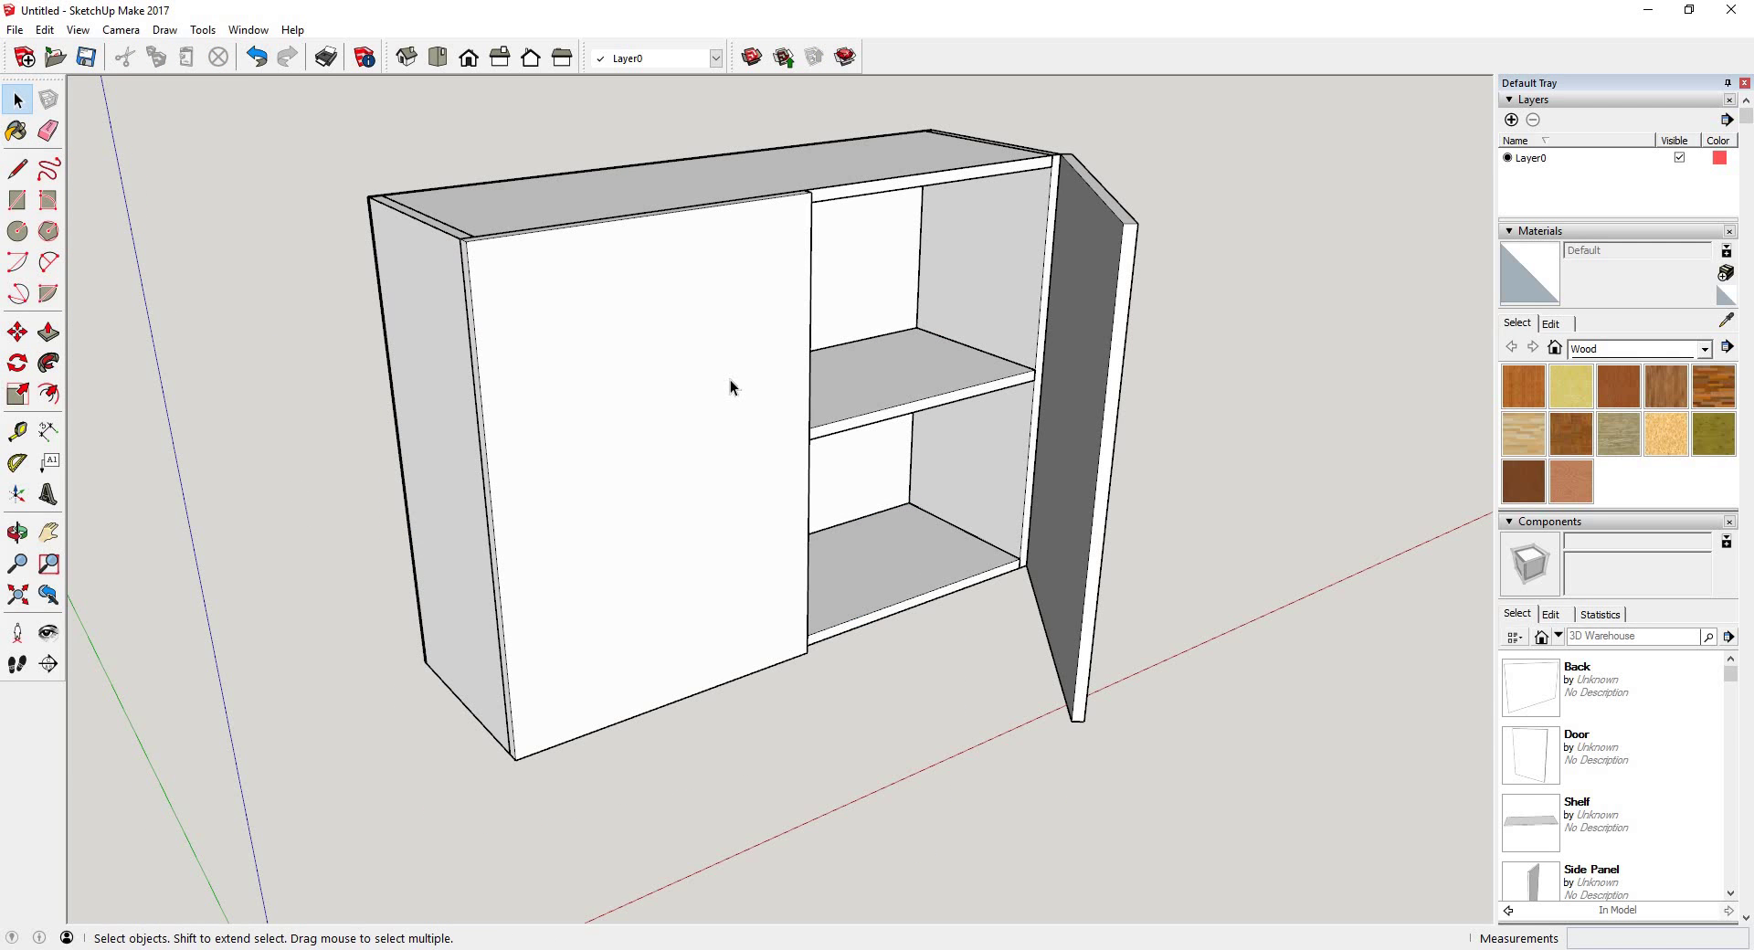